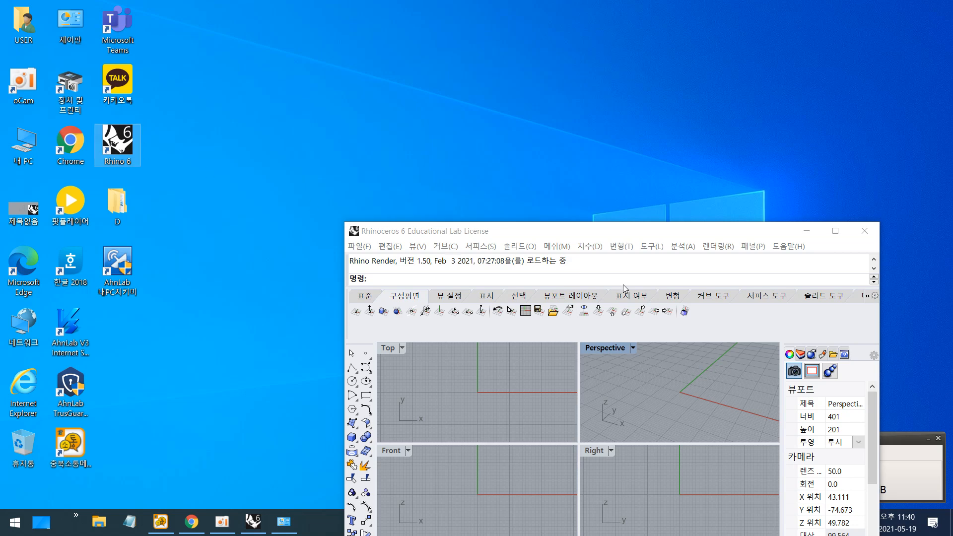
Step: Maximize the modeling window and activate the Front and Right viewports in turn
double_click(602, 229)
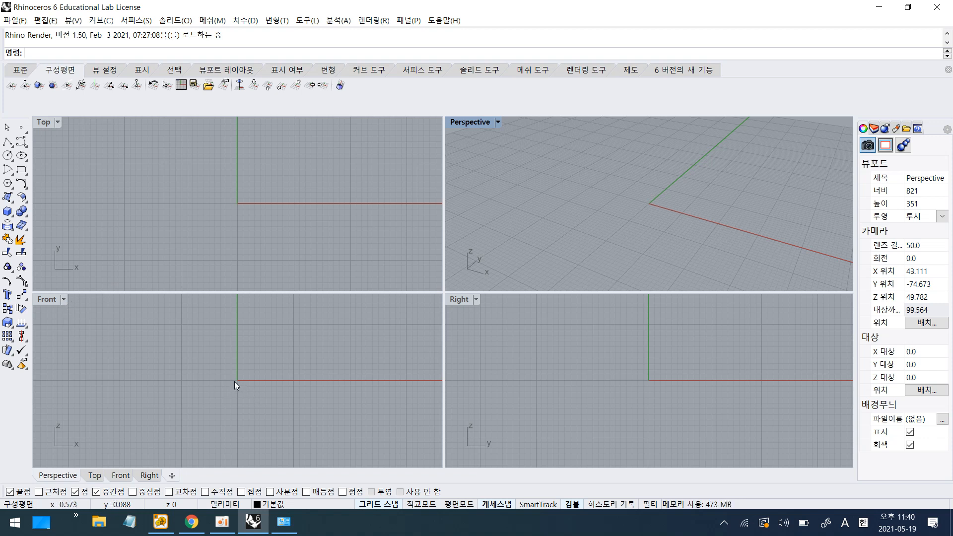
scroll(217, 367, "down", 2)
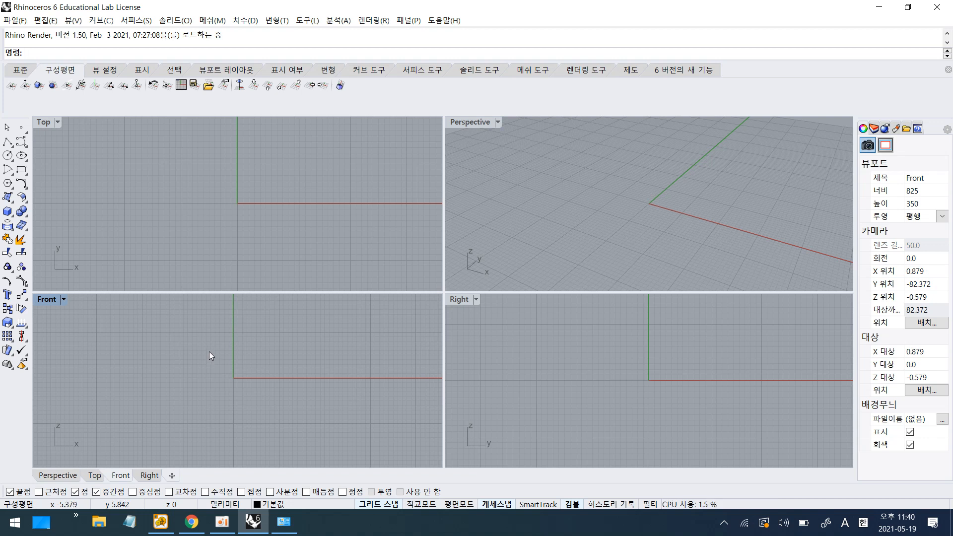
left_click(553, 363)
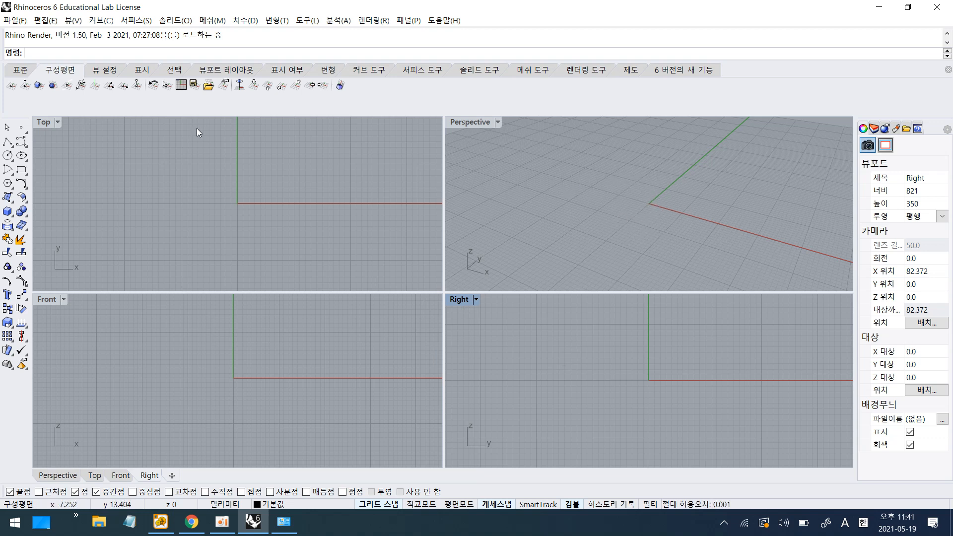
Step: Draw a solid box around the origin in the Top viewport, with its second base corner at 23, -7 and a height of about 10 mm
left_click(7, 212)
left_click(170, 172)
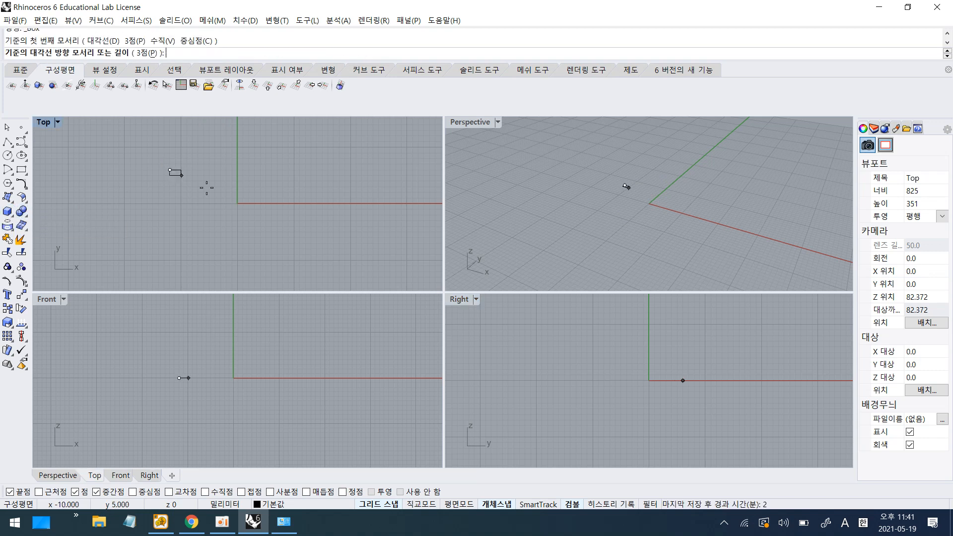
left_click(367, 243)
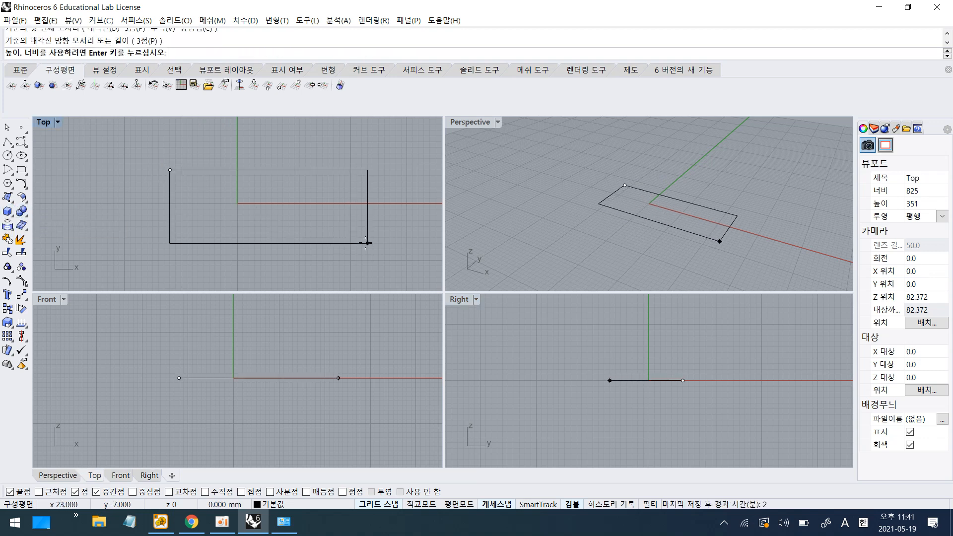
left_click(345, 333)
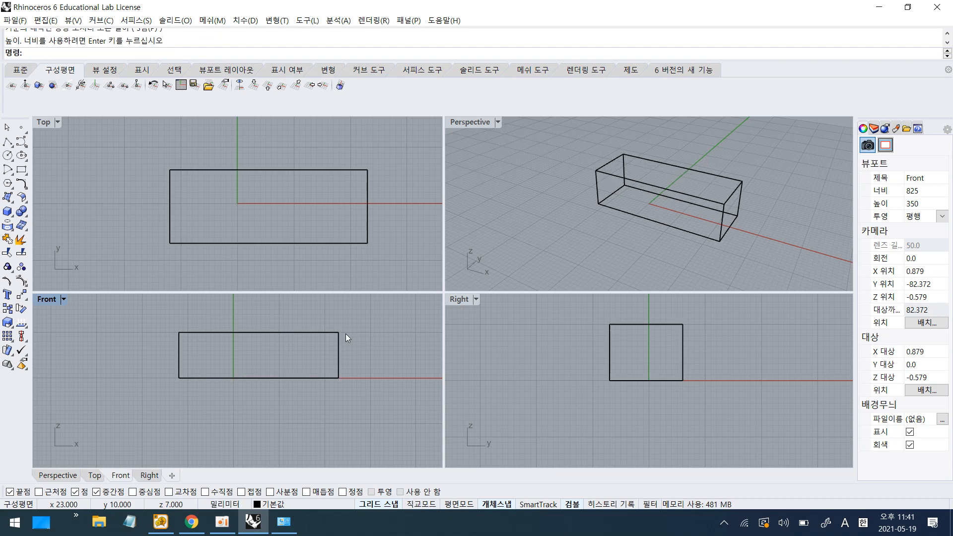
Step: Set the Perspective viewport's display mode to Shaded (음영) and view the box from the front
mouse_move(674, 213)
right_mouse_down()
mouse_move(691, 189)
mouse_move(705, 195)
mouse_move(672, 203)
mouse_move(681, 201)
right_mouse_up()
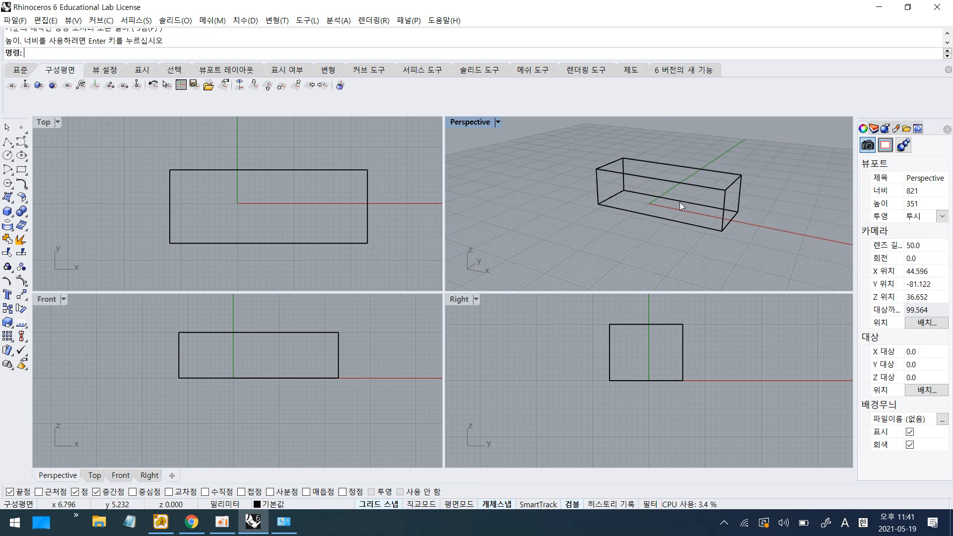
left_click(499, 124)
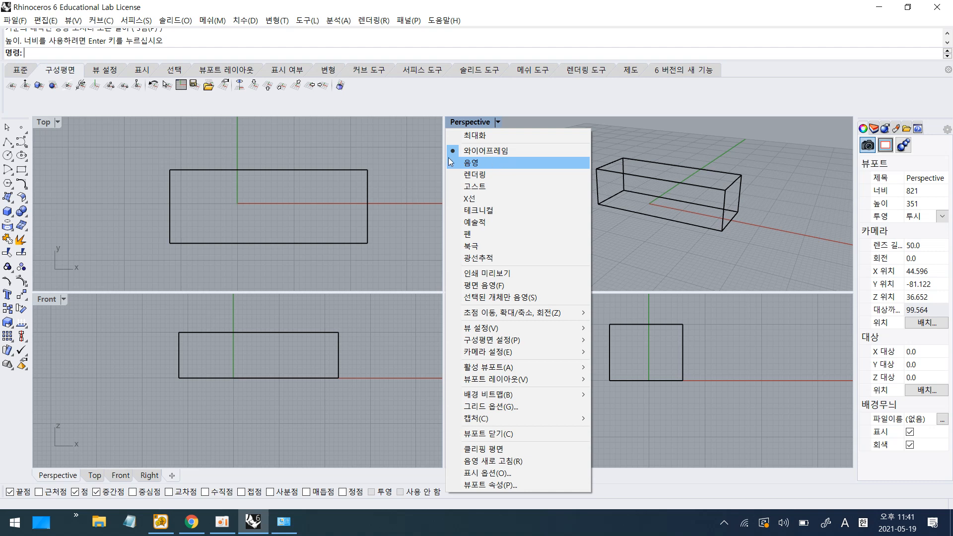
left_click(481, 162)
mouse_move(672, 221)
right_mouse_down()
mouse_move(634, 234)
mouse_move(591, 193)
mouse_move(686, 256)
mouse_move(715, 239)
right_mouse_up()
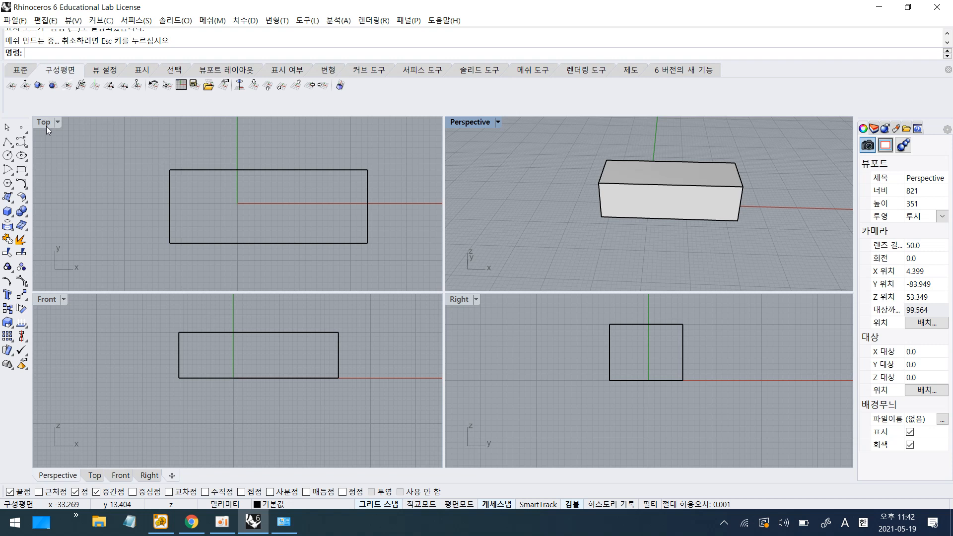
Step: Delete the box and maximize the Top viewport
left_click(203, 169)
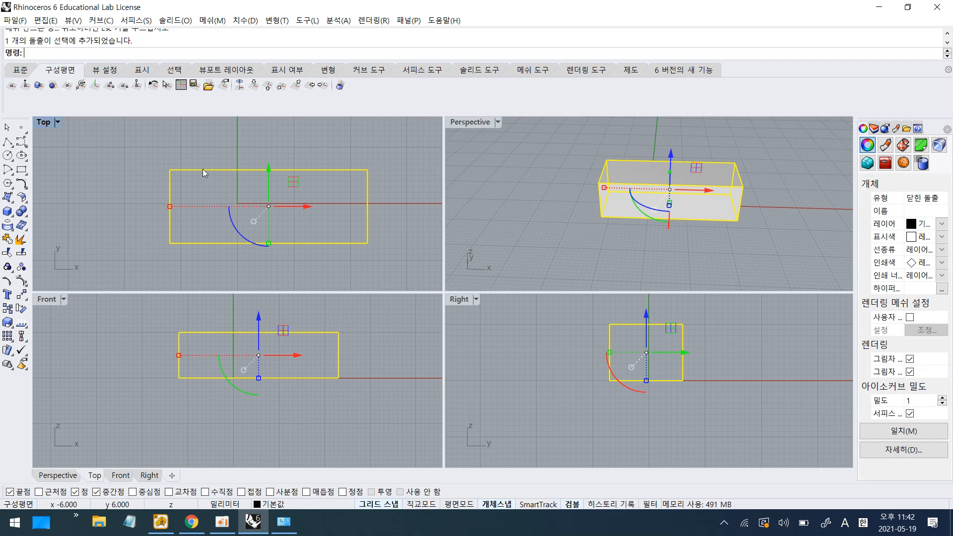
key("Delete")
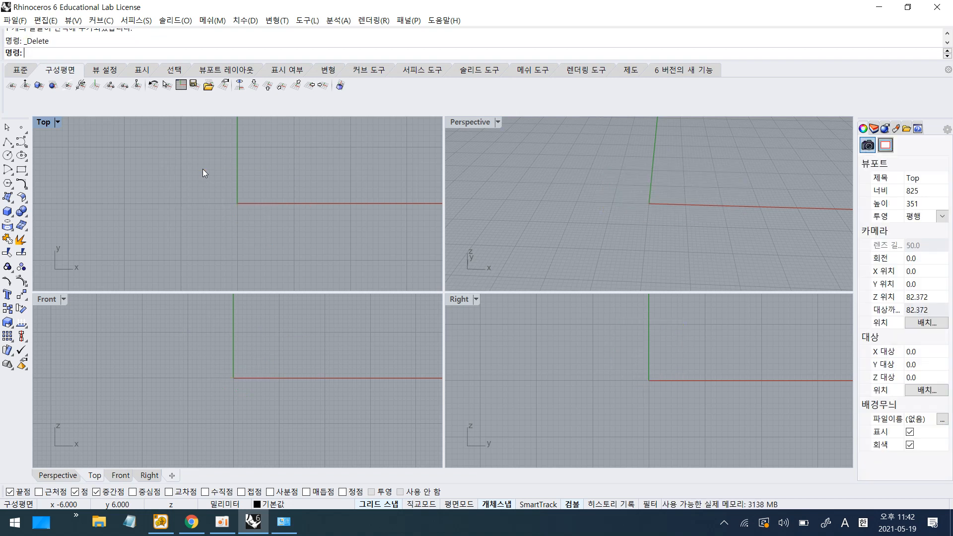
double_click(44, 123)
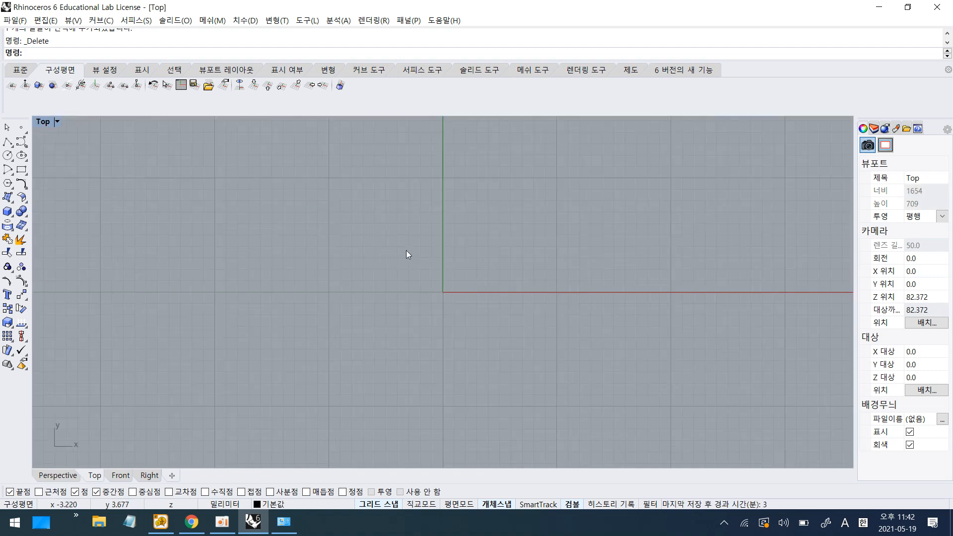
Step: Examine the Top viewport's construction plane grid around the origin and out to its outer edges, comparing major and minor grid lines
scroll(406, 252, "down", 5)
right_click_drag(463, 304, 445, 336)
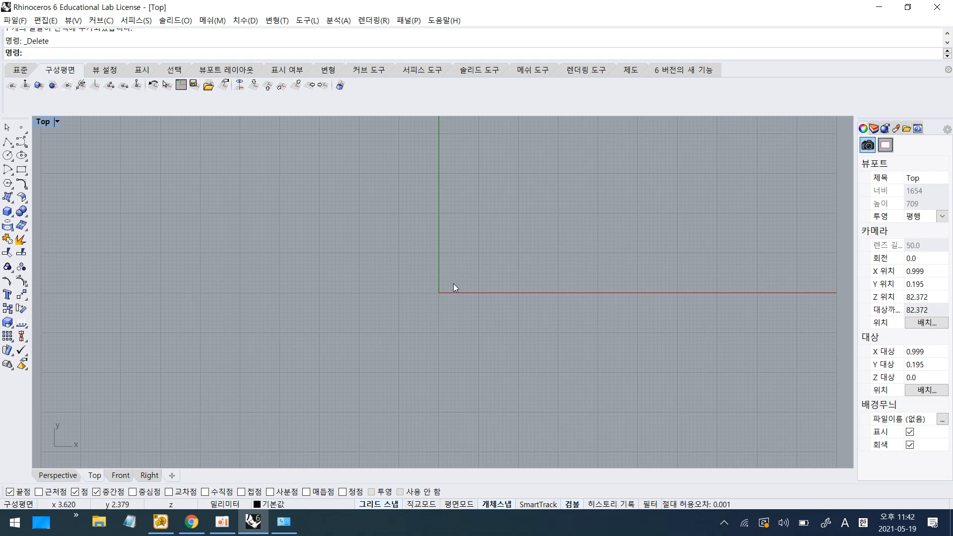
scroll(454, 284, "up", 5)
scroll(455, 288, "up", 2)
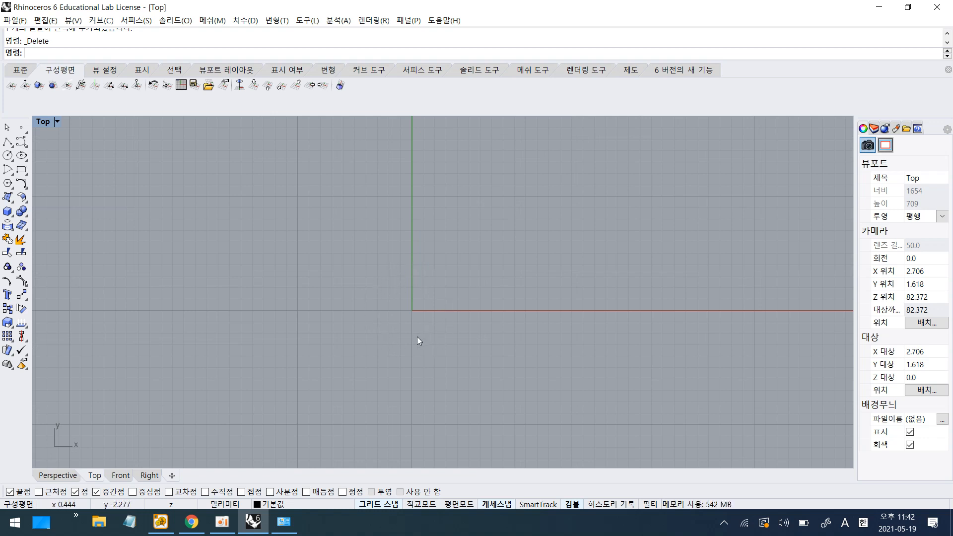
scroll(426, 325, "down", 5)
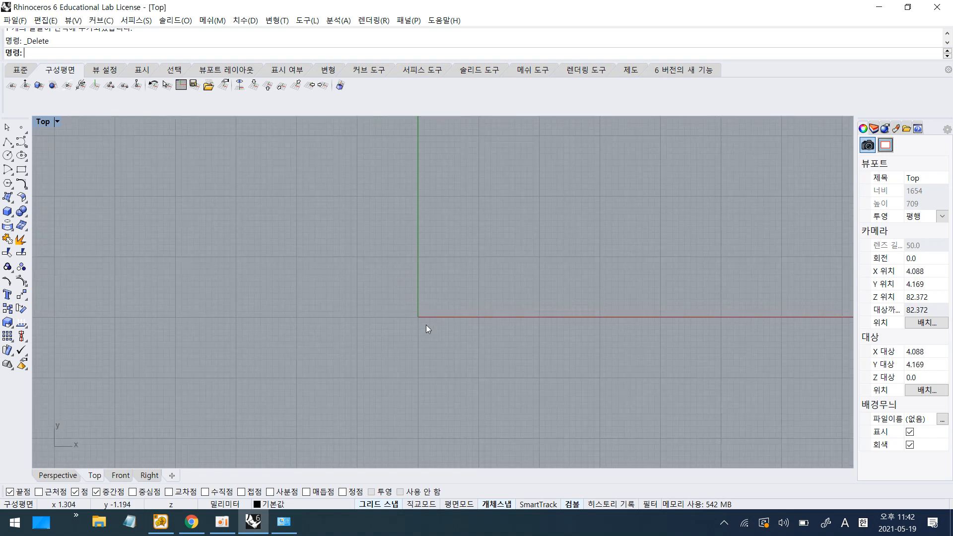
scroll(426, 325, "down", 2)
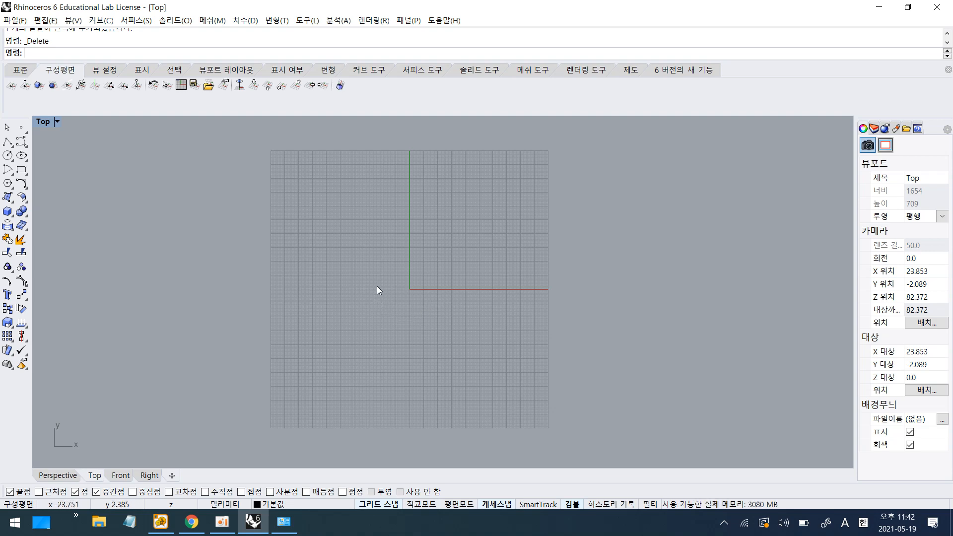
scroll(418, 306, "up", 5)
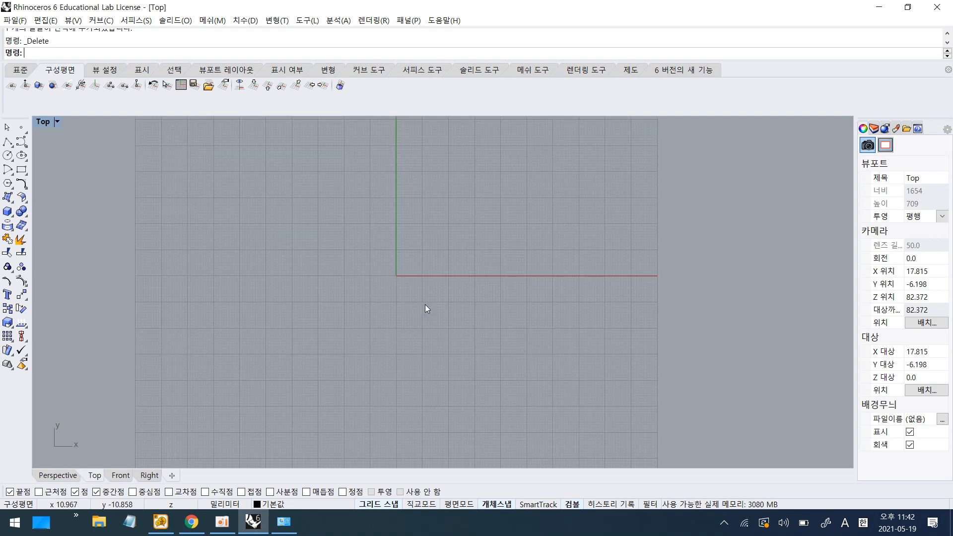
right_click_drag(448, 293, 404, 315)
scroll(392, 308, "up", 5)
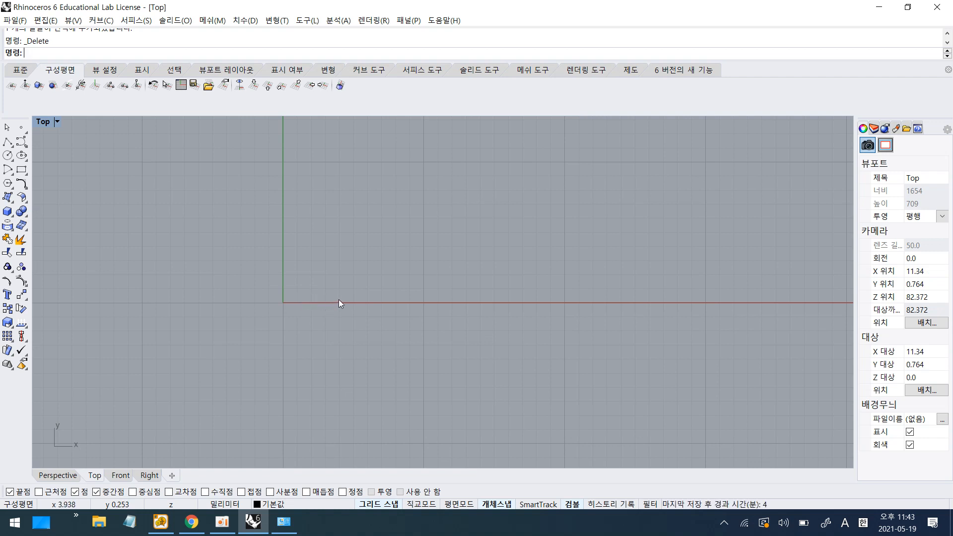
scroll(341, 297, "down", 3)
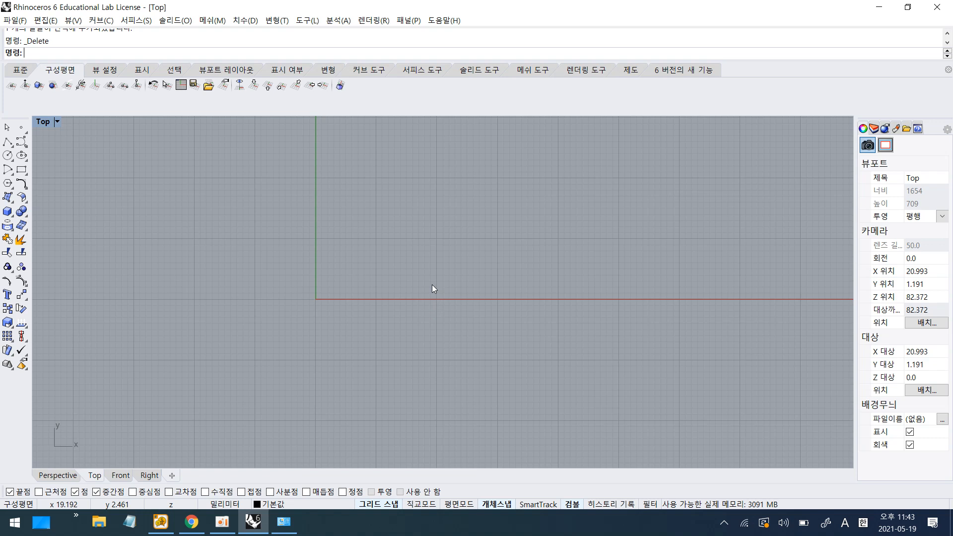
scroll(433, 284, "down", 1)
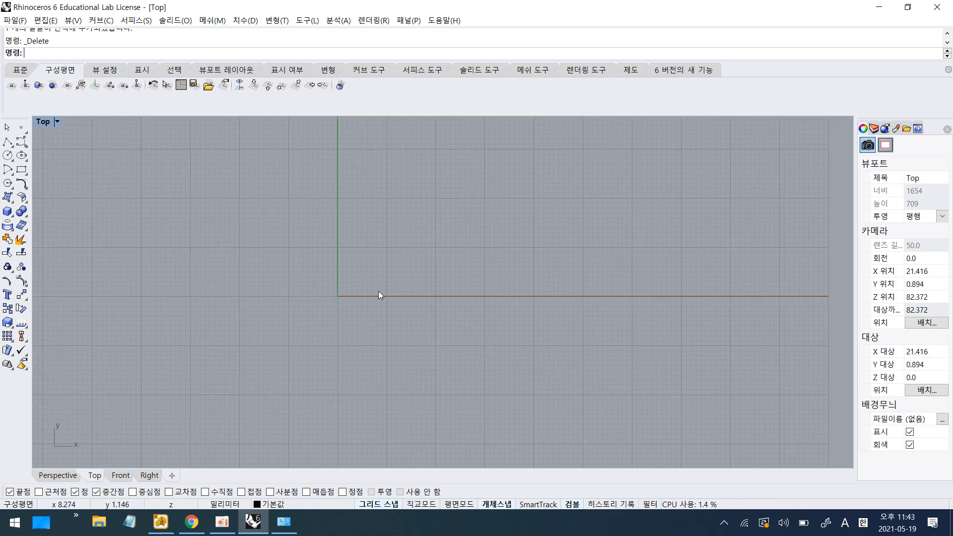
scroll(379, 292, "up", 4)
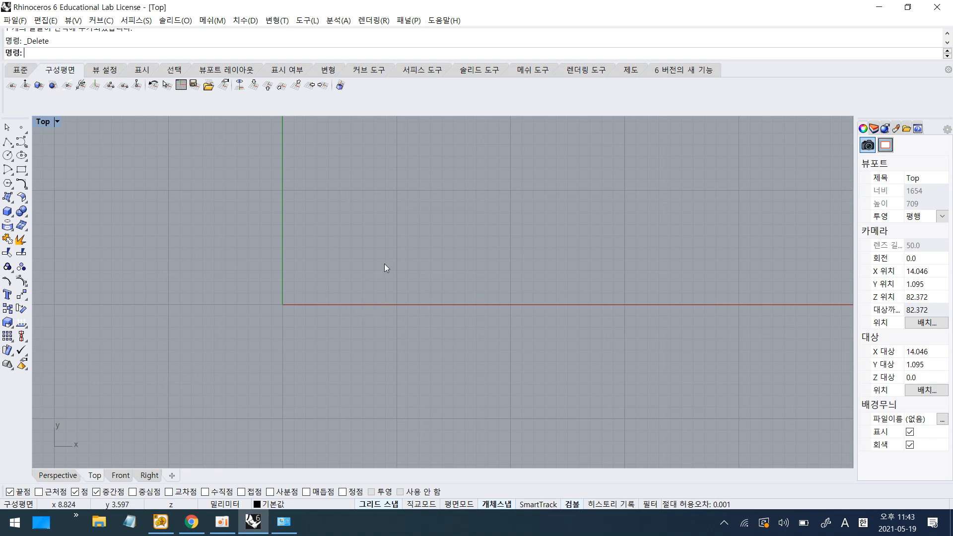
scroll(357, 321, "down", 4)
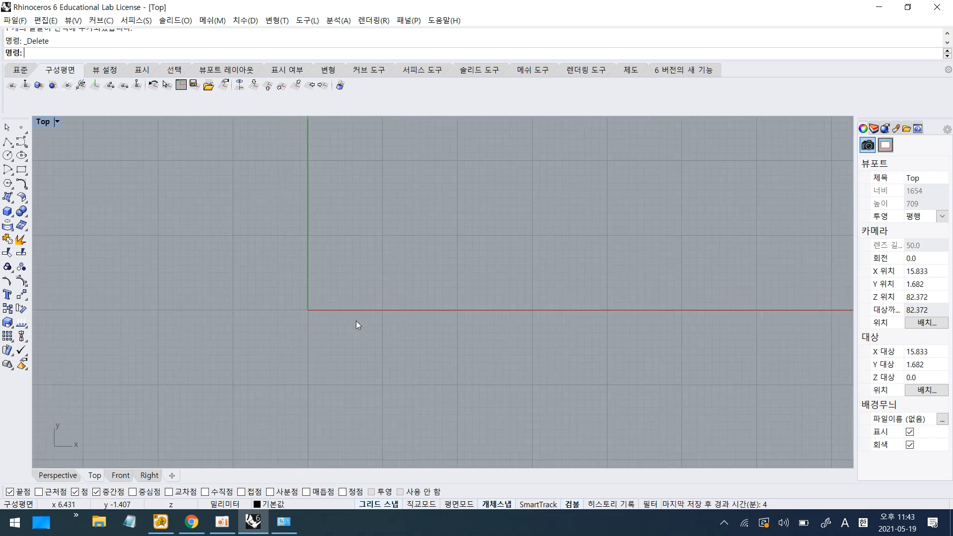
right_click(399, 329)
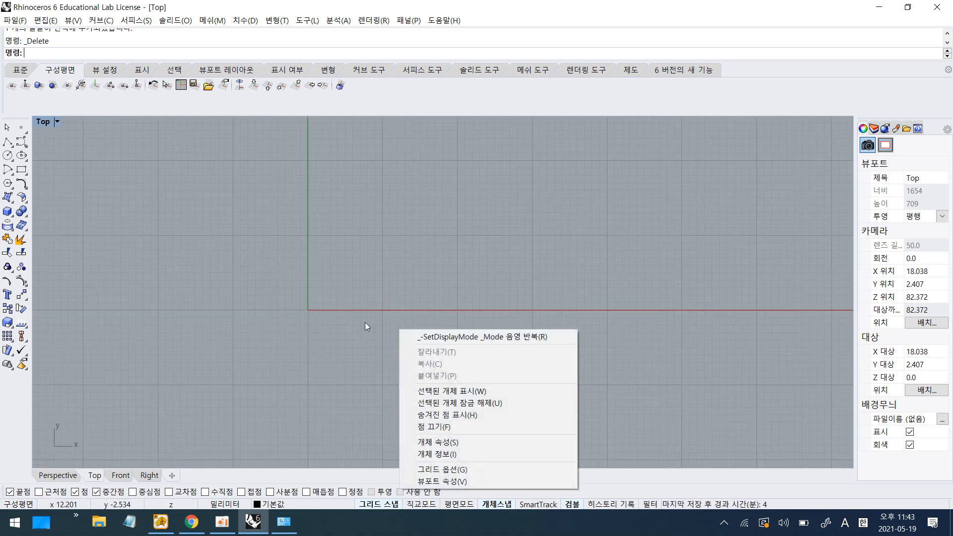
left_click(317, 302)
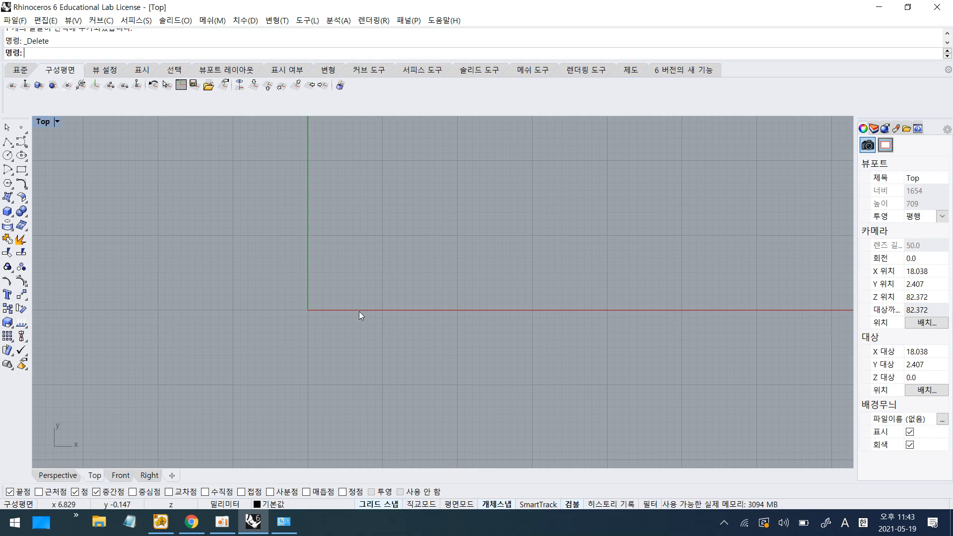
scroll(359, 312, "down", 3)
scroll(359, 312, "down", 2)
right_click_drag(359, 311, 225, 304)
scroll(347, 307, "up", 5)
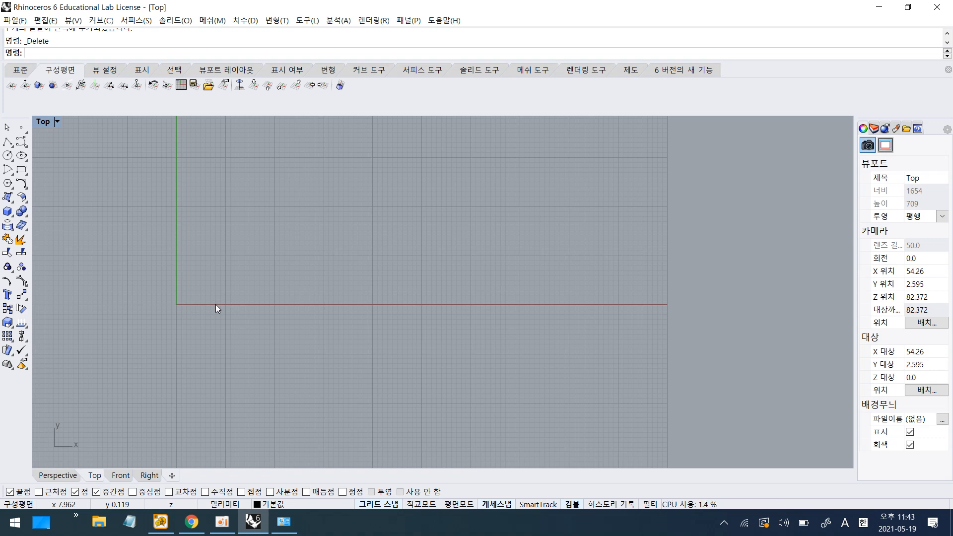
scroll(220, 305, "down", 2)
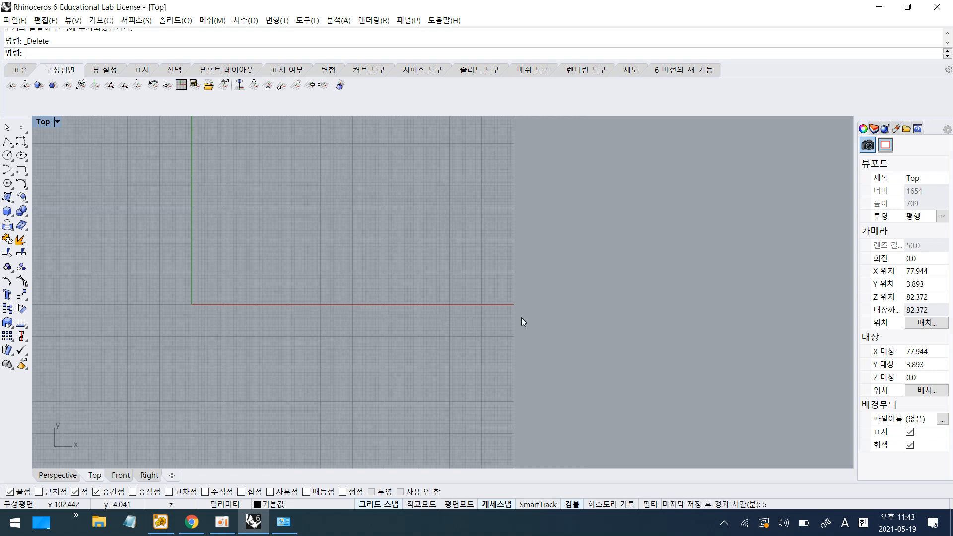
right_click_drag(286, 321, 467, 317)
scroll(467, 318, "down", 4)
right_click_drag(373, 330, 404, 317)
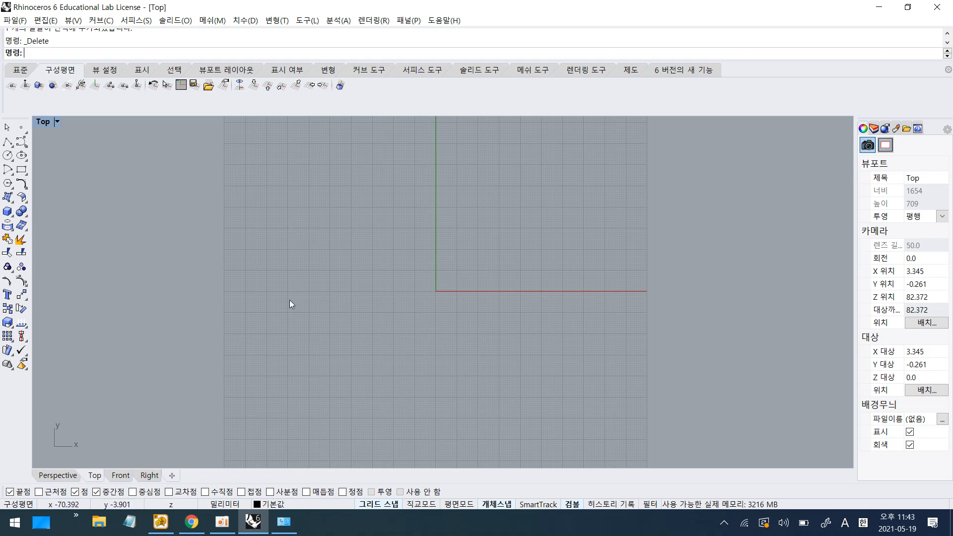
right_click_drag(378, 295, 375, 276)
right_click_drag(536, 261, 498, 387)
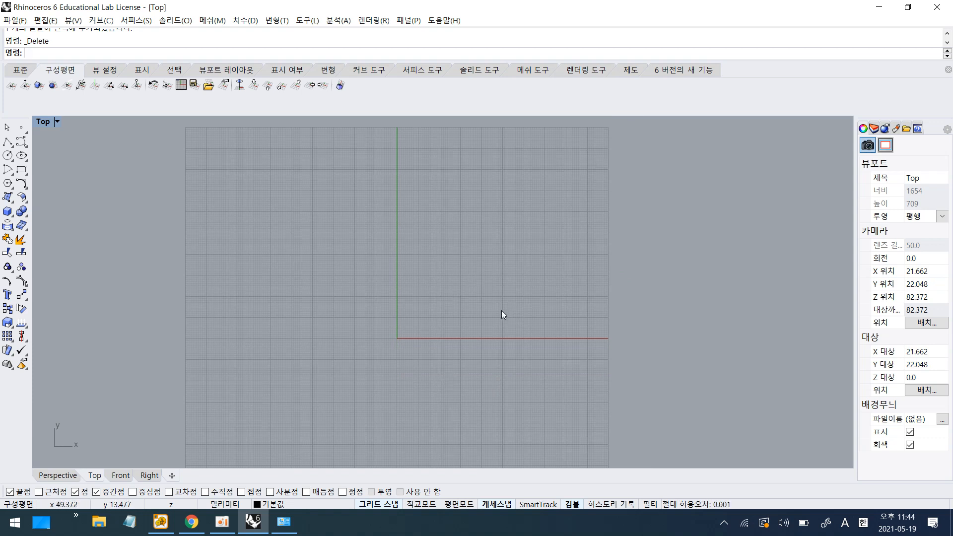
scroll(501, 312, "down", 1)
right_click_drag(501, 312, 500, 277)
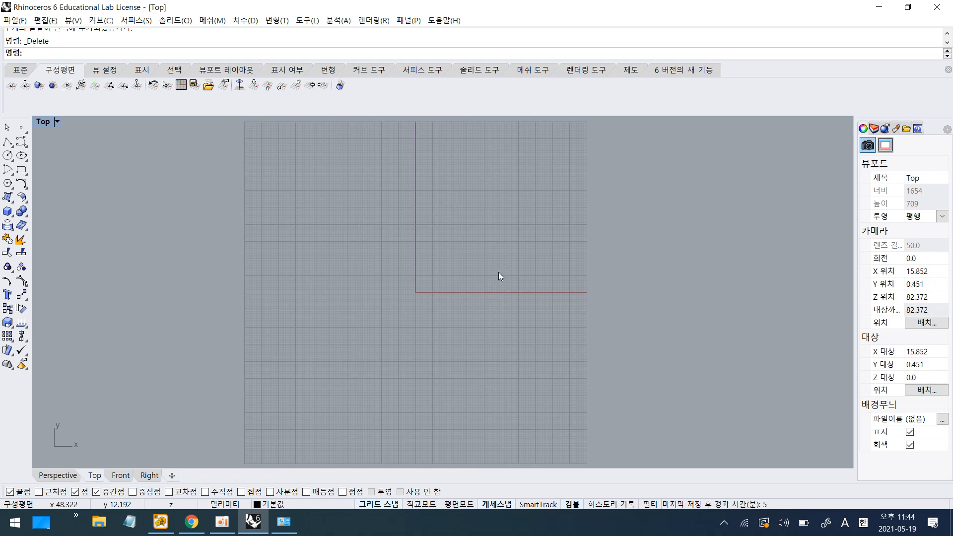
scroll(500, 276, "down", 2)
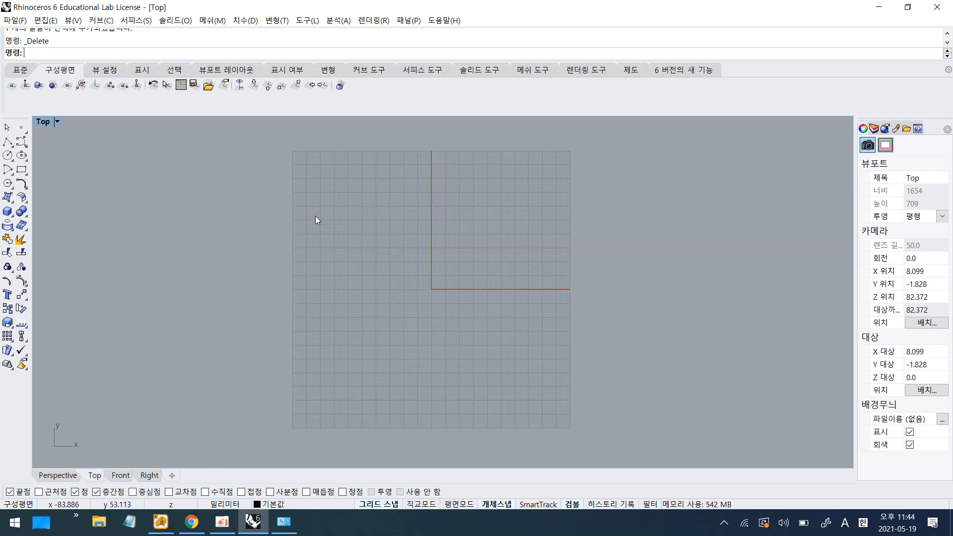
Step: Open the document's grid options and review the minor grid line spacing setting
left_click(73, 22)
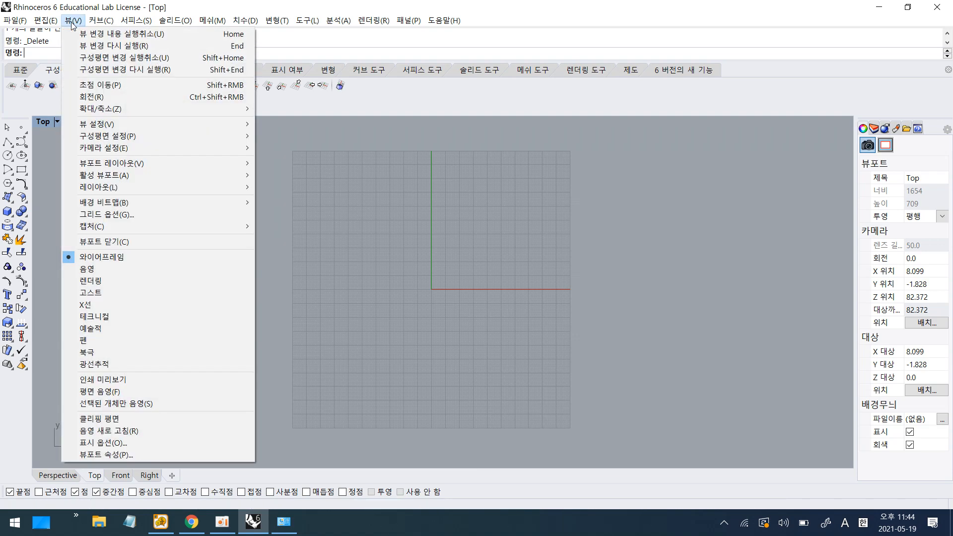
left_click(114, 212)
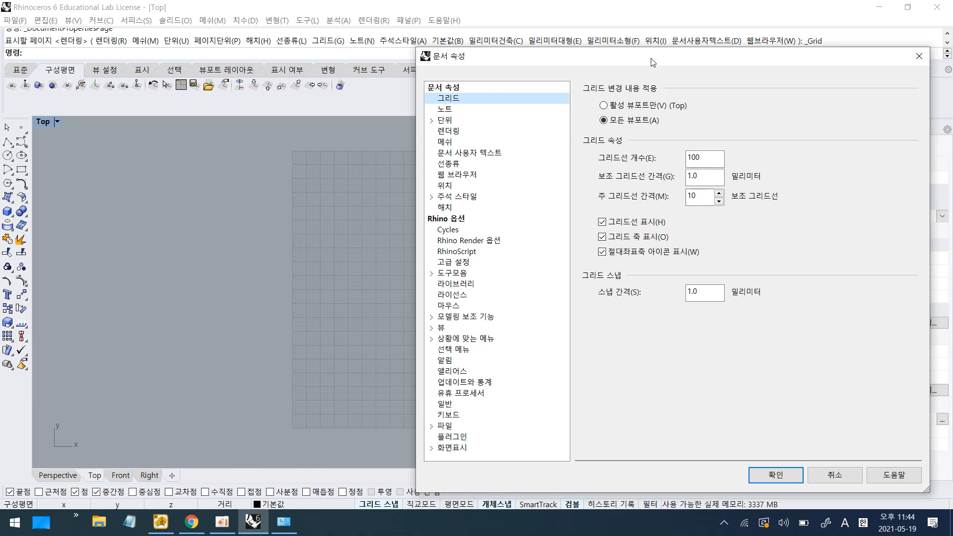
left_click_drag(652, 59, 685, 48)
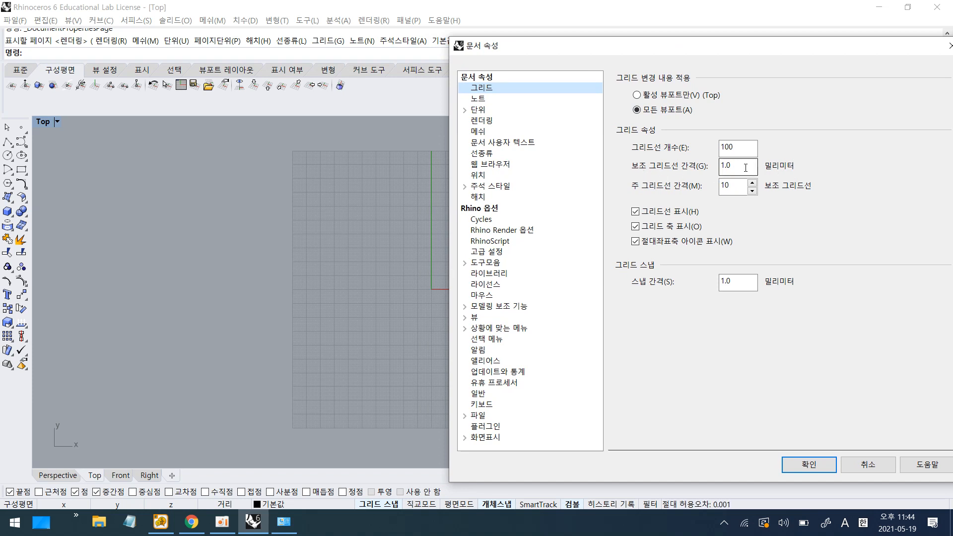
left_click_drag(746, 168, 718, 166)
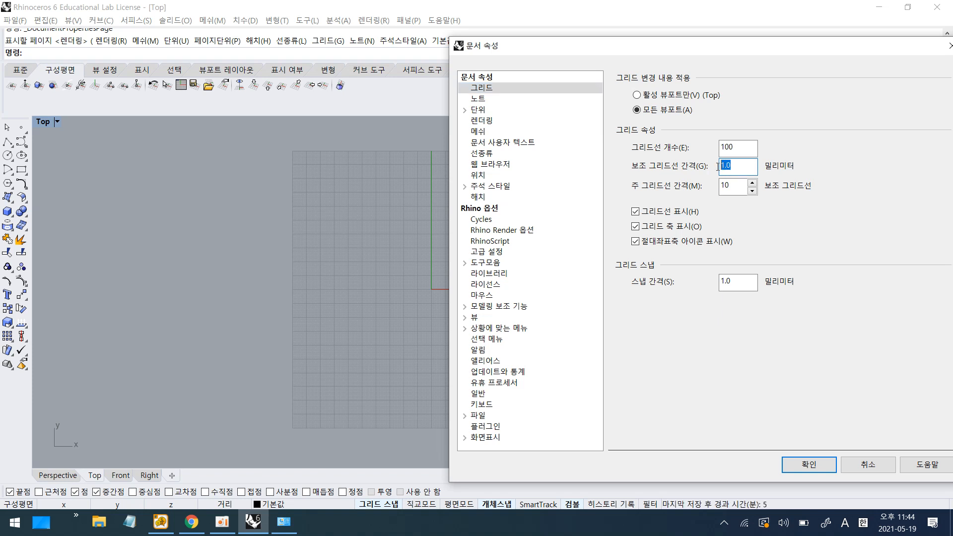
left_click(743, 171)
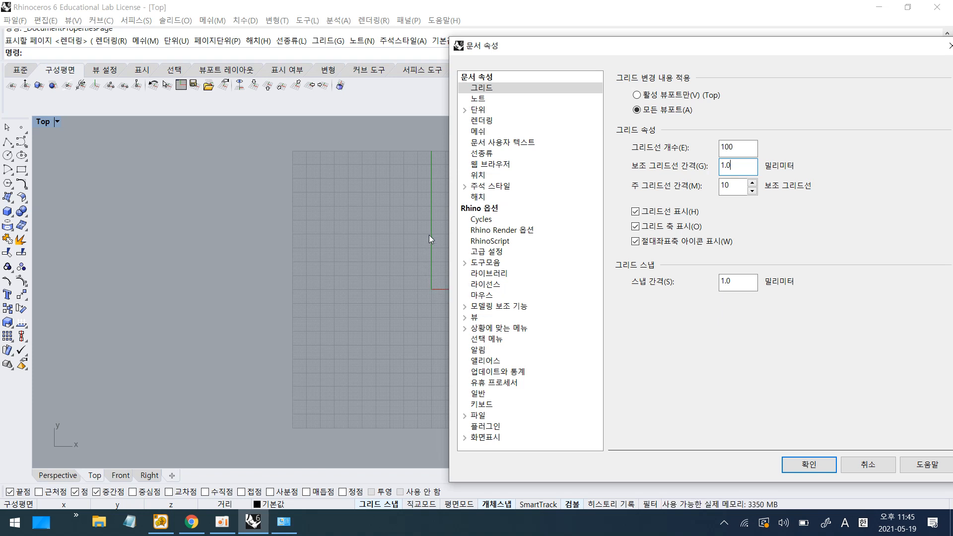
Step: Set the grid line count to 200 for all viewports
left_click(730, 145)
left_click_drag(731, 145, 703, 148)
left_click(741, 150)
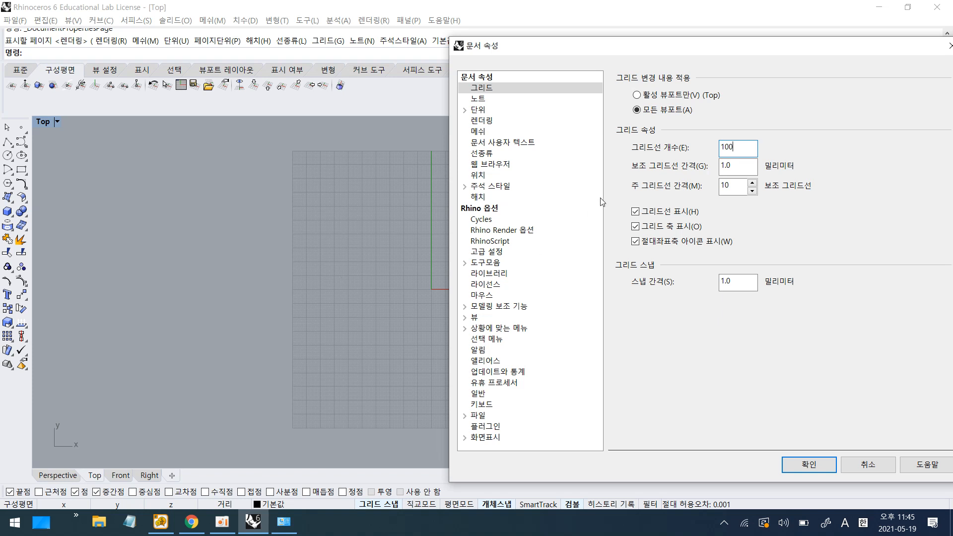
double_click(743, 146)
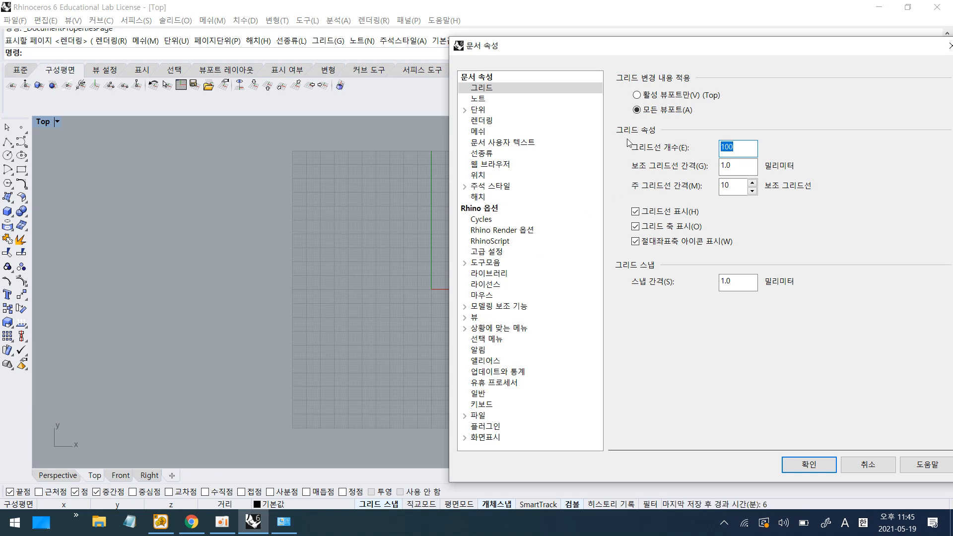
type("200")
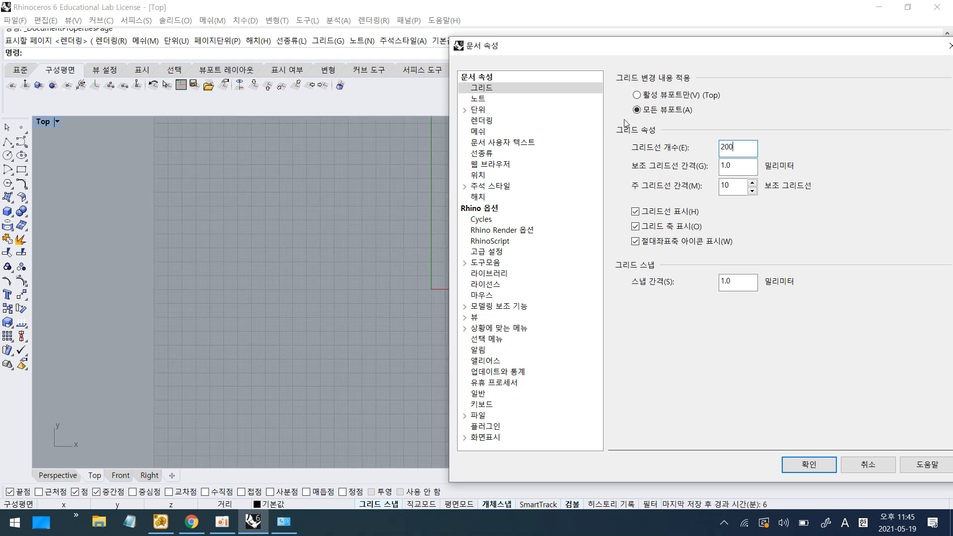
Step: Review the minor and major grid line spacing settings and apply the grid options
left_click(746, 170)
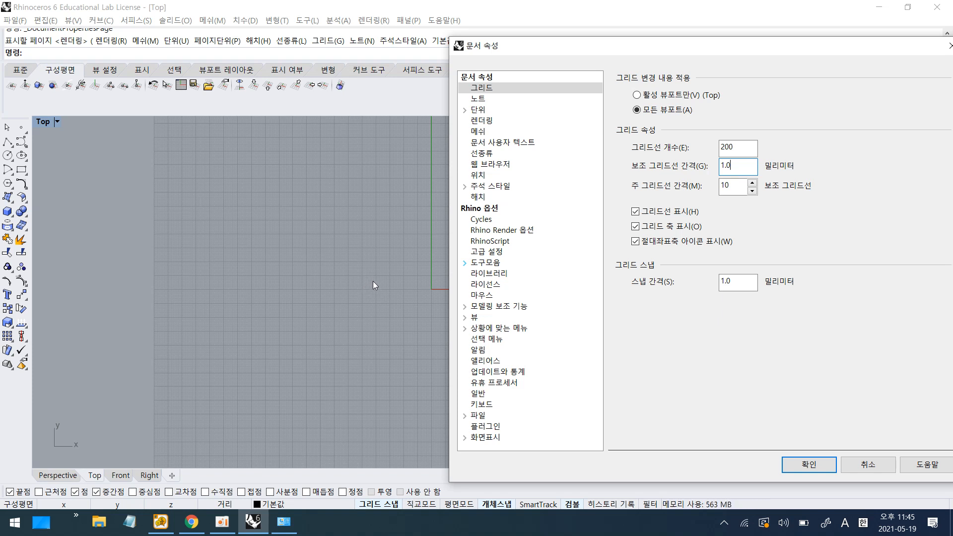
left_click_drag(736, 186, 703, 187)
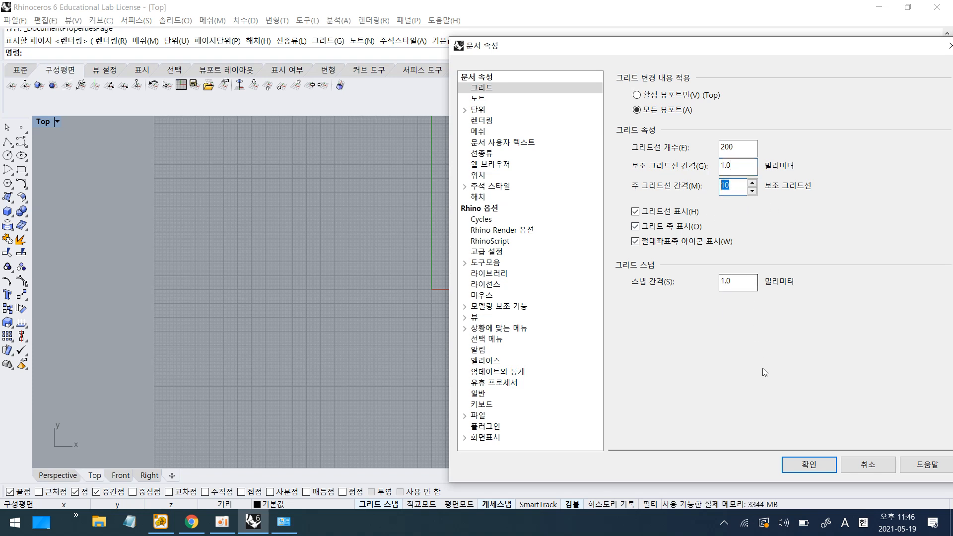
left_click(810, 465)
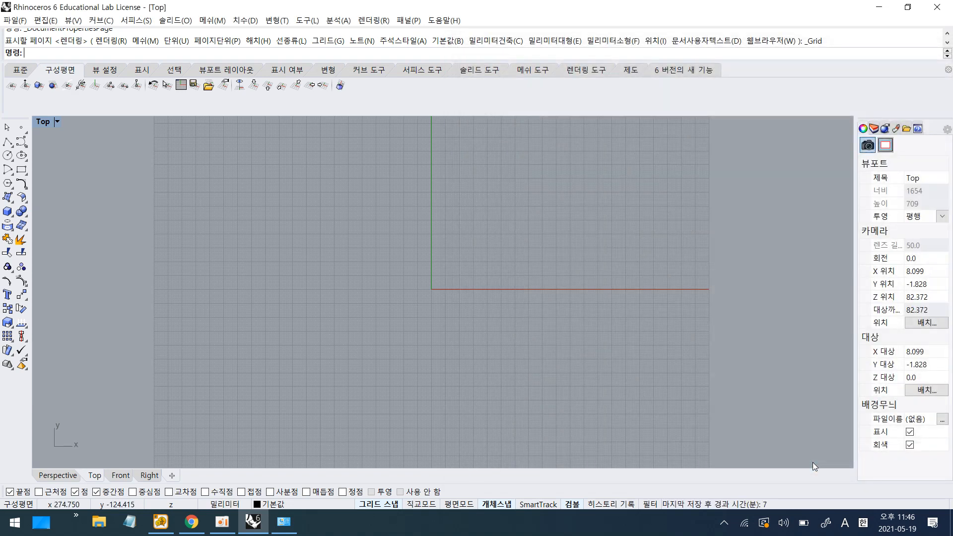
Step: Examine the enlarged grid in the Top viewport around the origin, along the X axis and out to its edges and corners
scroll(463, 306, "down", 8)
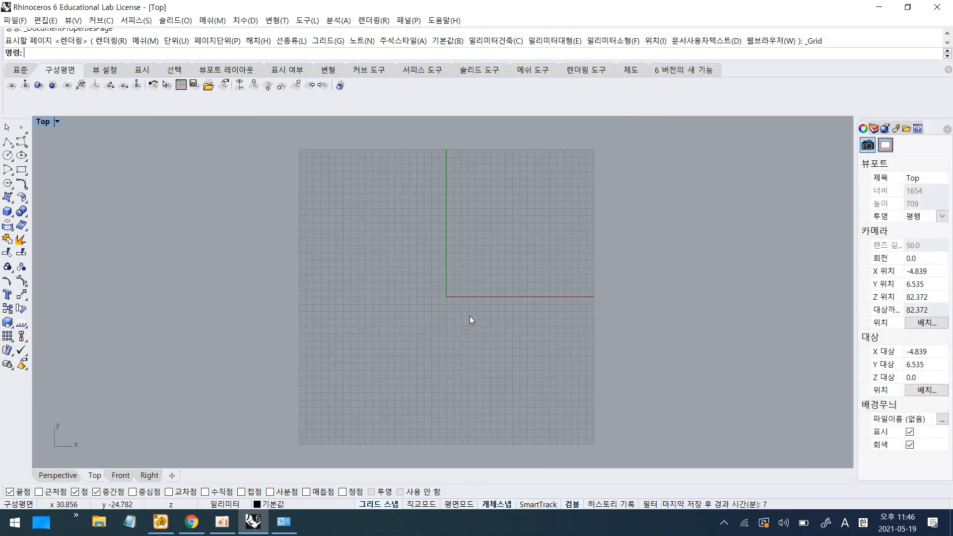
right_click_drag(471, 312, 466, 272)
scroll(446, 256, "up", 5)
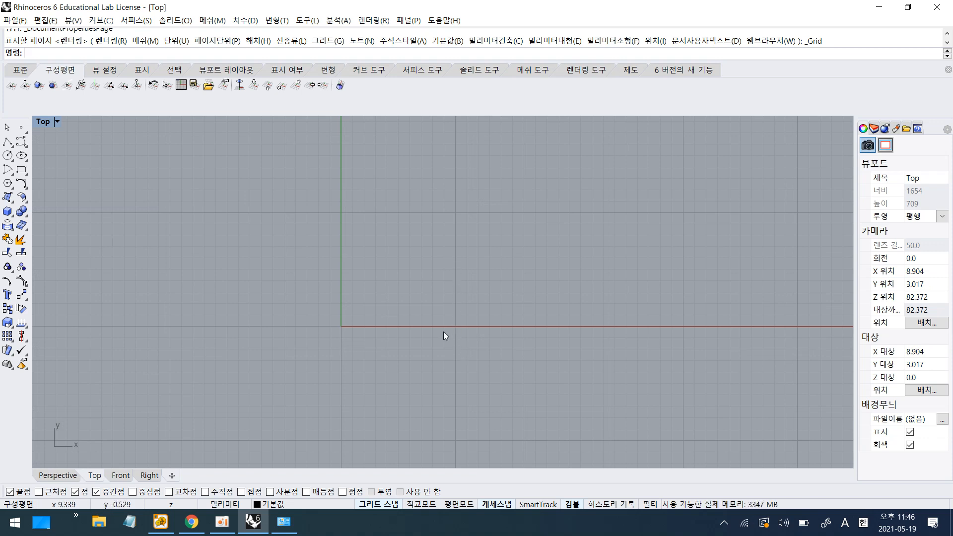
scroll(408, 319, "down", 5)
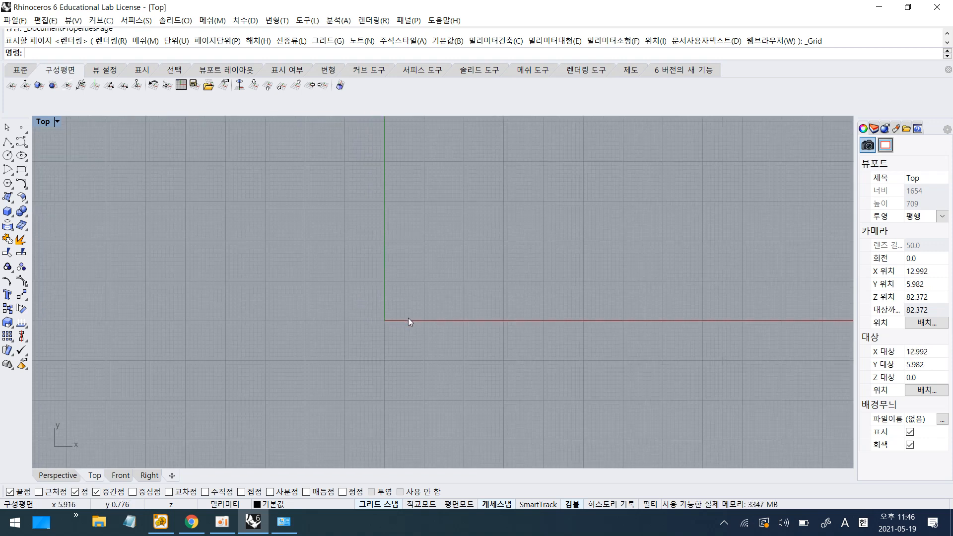
right_click_drag(473, 356, 225, 327)
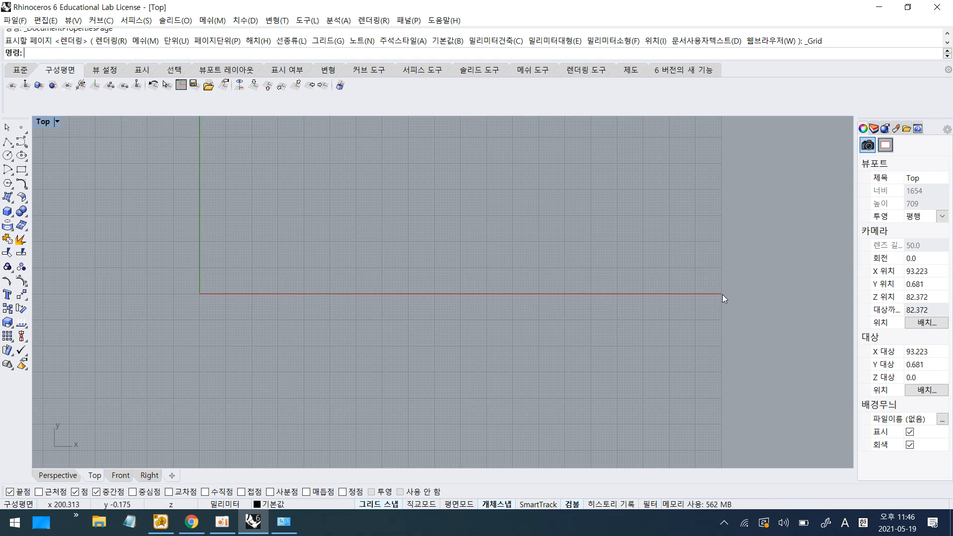
scroll(718, 297, "down", 8)
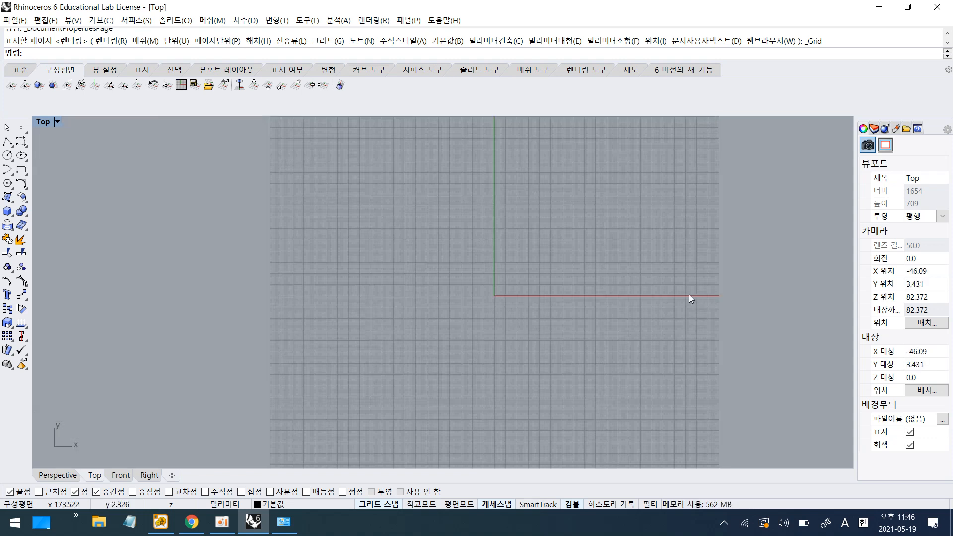
right_click_drag(494, 316, 504, 264)
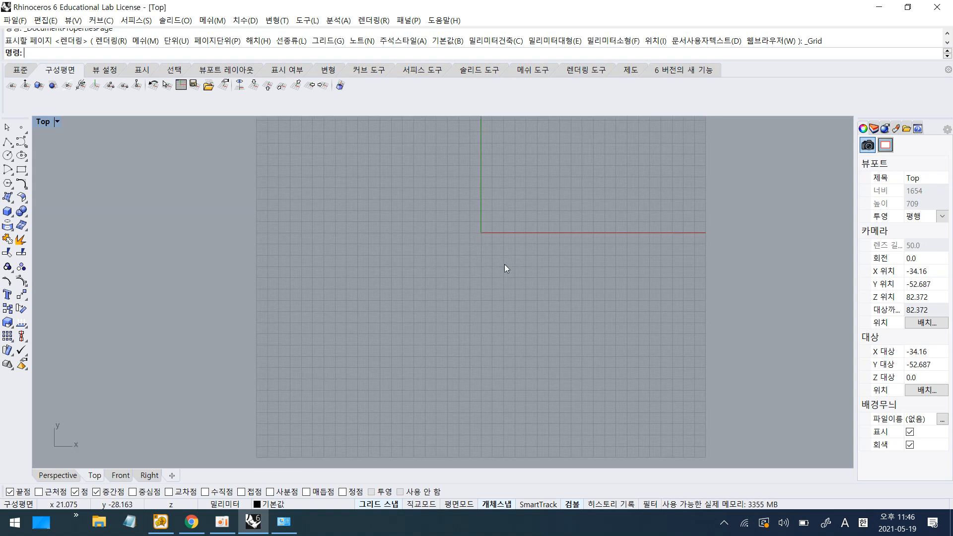
scroll(503, 264, "down", 4)
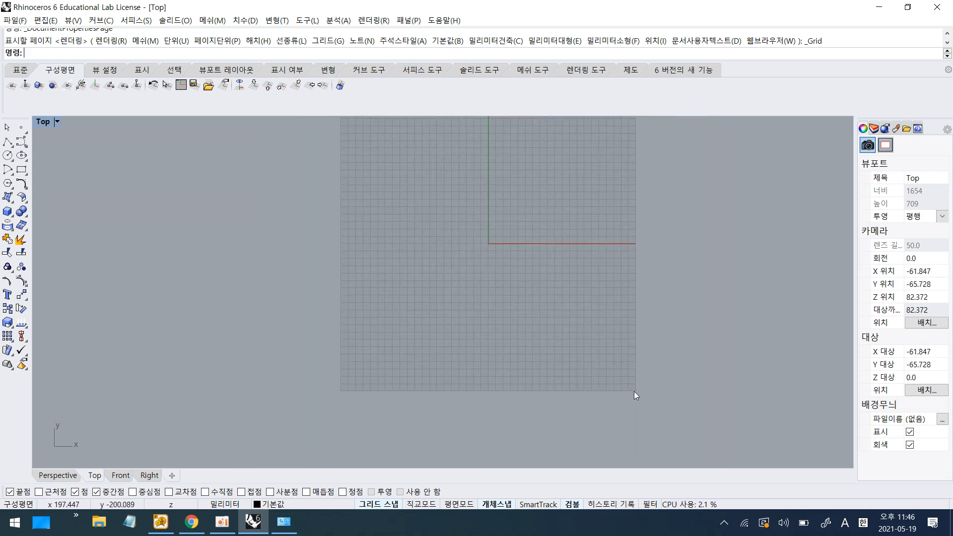
right_click_drag(633, 391, 621, 427)
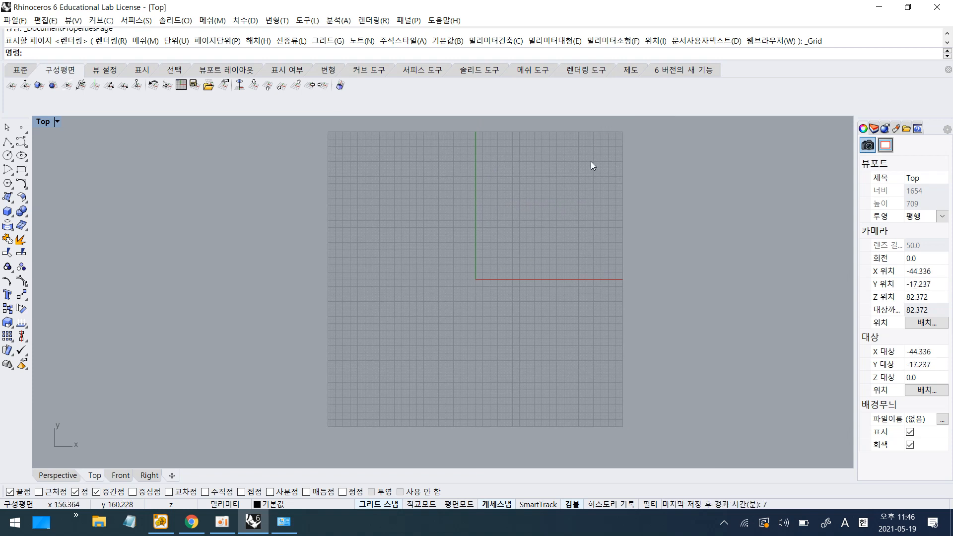
scroll(496, 223, "up", 3)
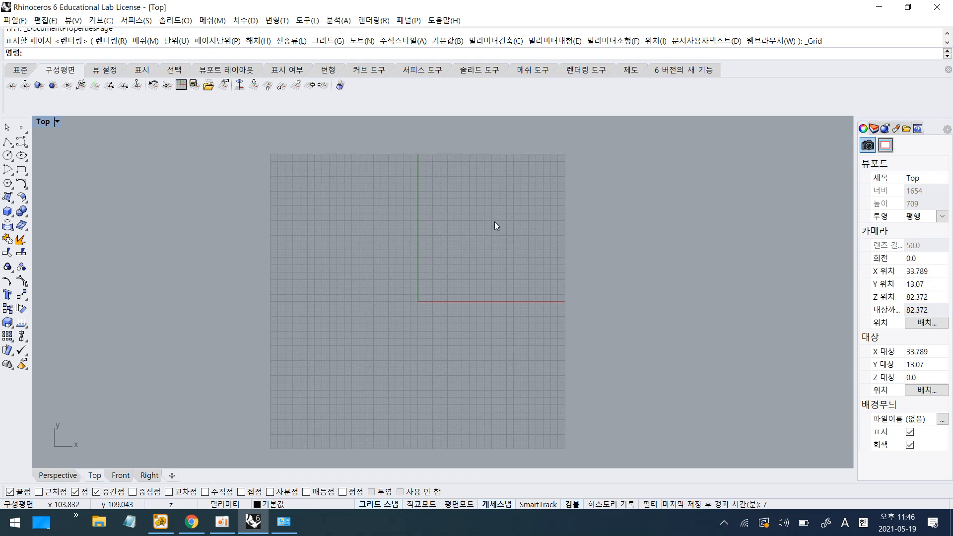
scroll(422, 270, "up", 3)
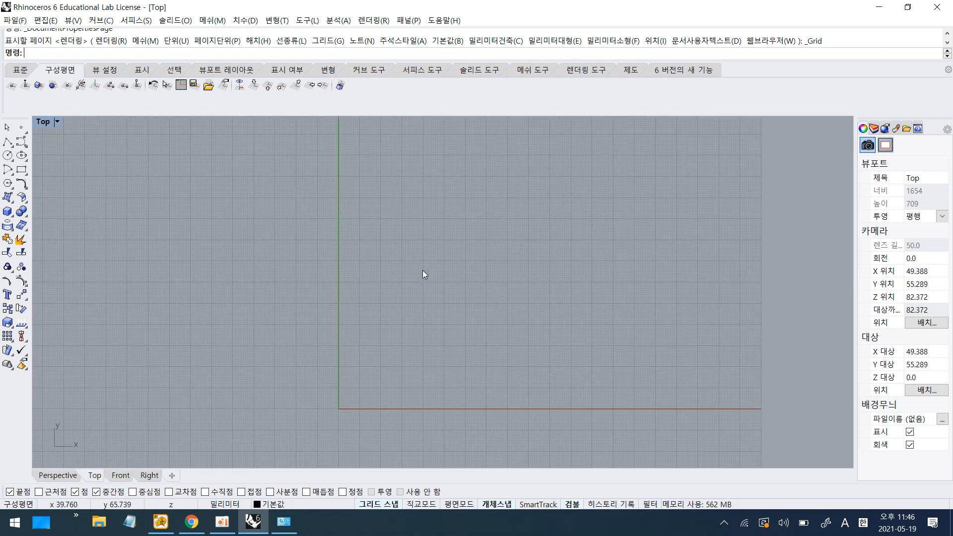
right_click_drag(407, 323, 404, 268)
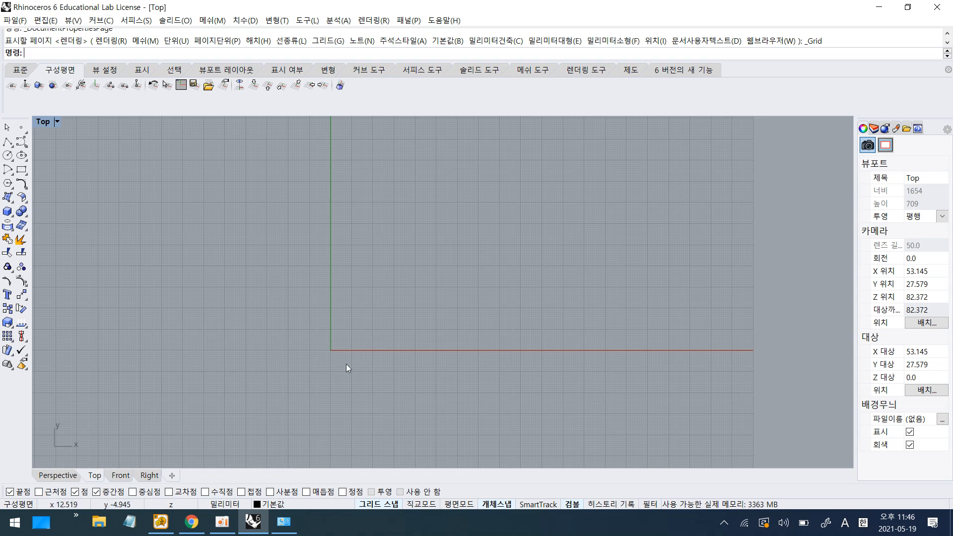
scroll(322, 324, "down", 3)
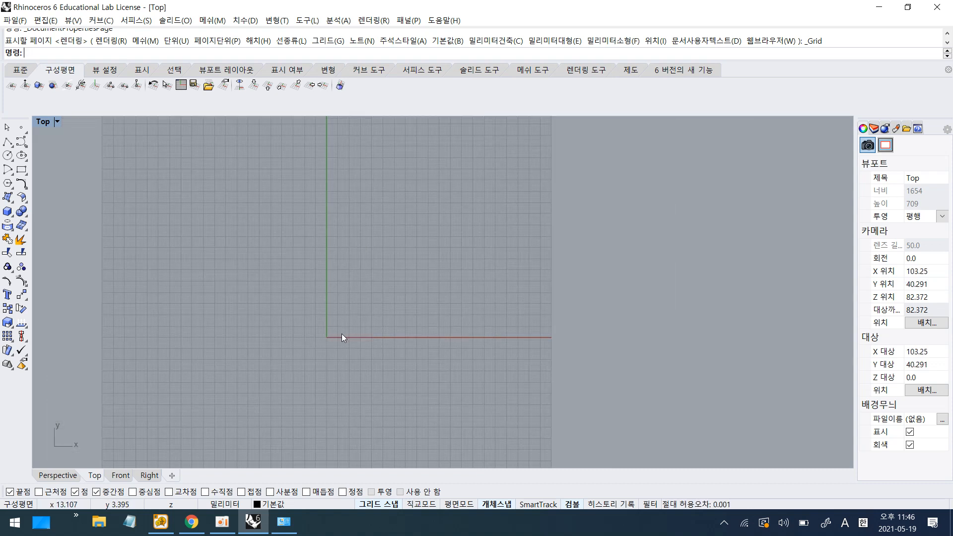
right_click_drag(342, 334, 407, 288)
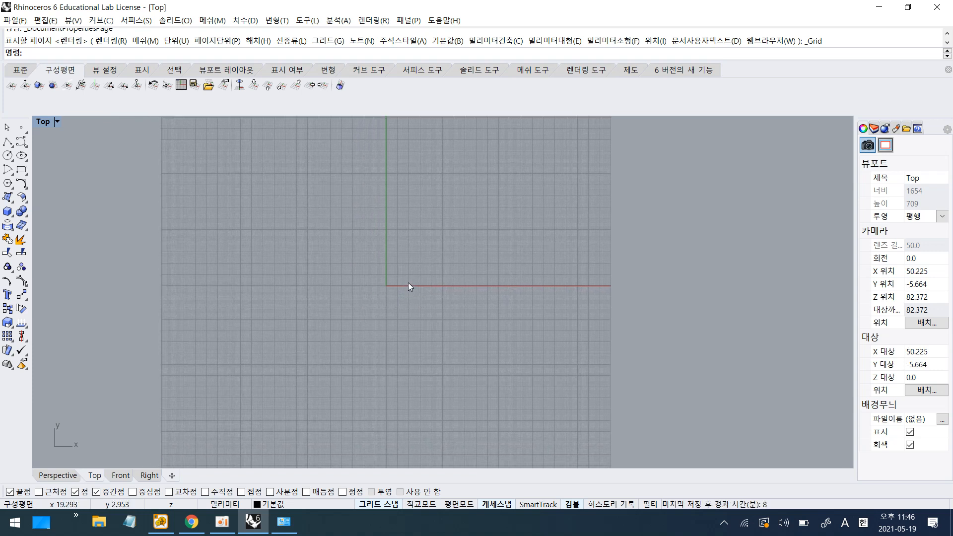
Step: Compare how the Top viewport's grid appears from very far away, at very close range and at a medium distance around the origin
scroll(408, 286, "down", 3)
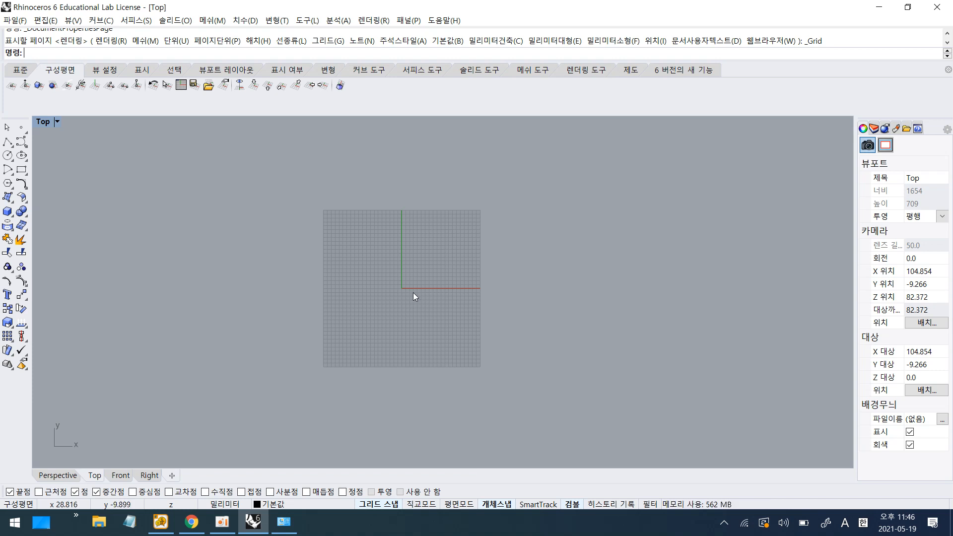
scroll(407, 291, "down", 5)
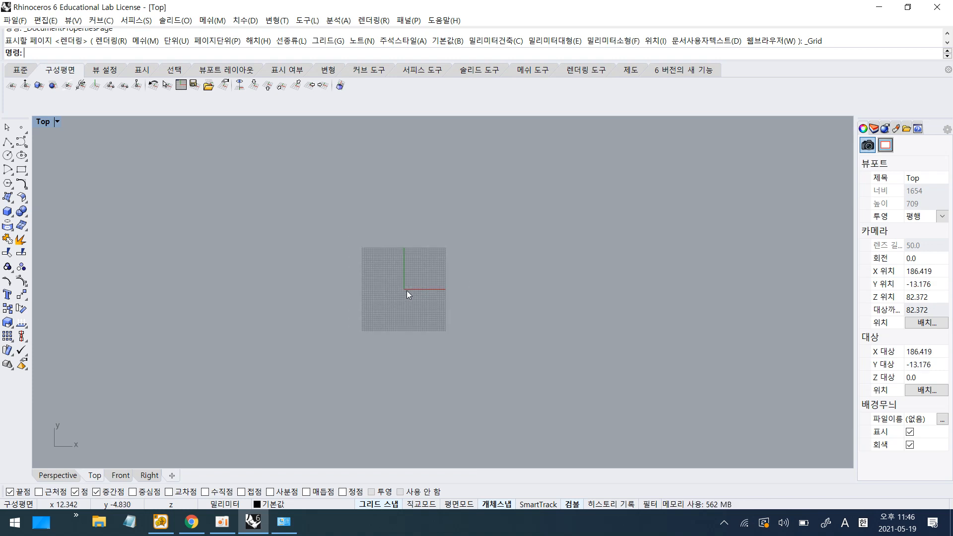
scroll(407, 290, "down", 6)
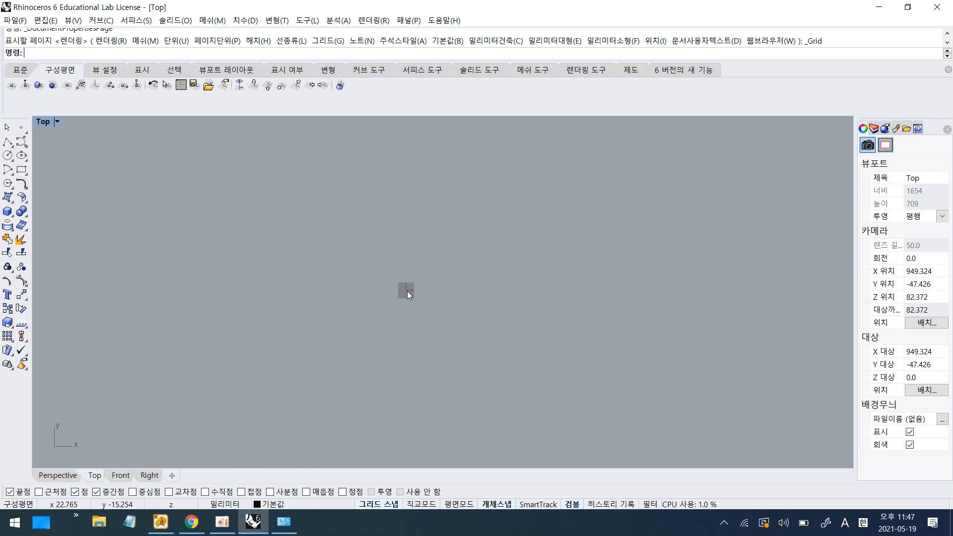
scroll(407, 292, "up", 14)
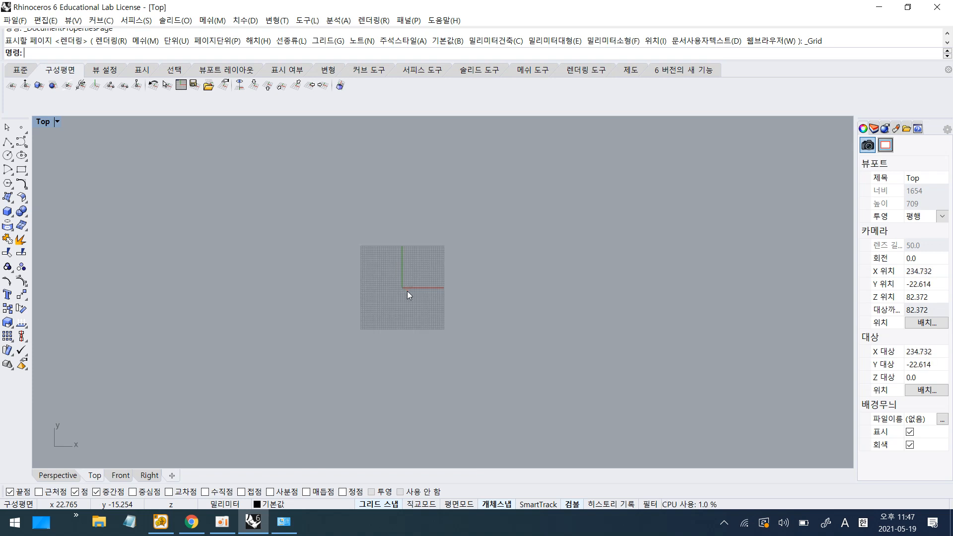
scroll(407, 291, "up", 7)
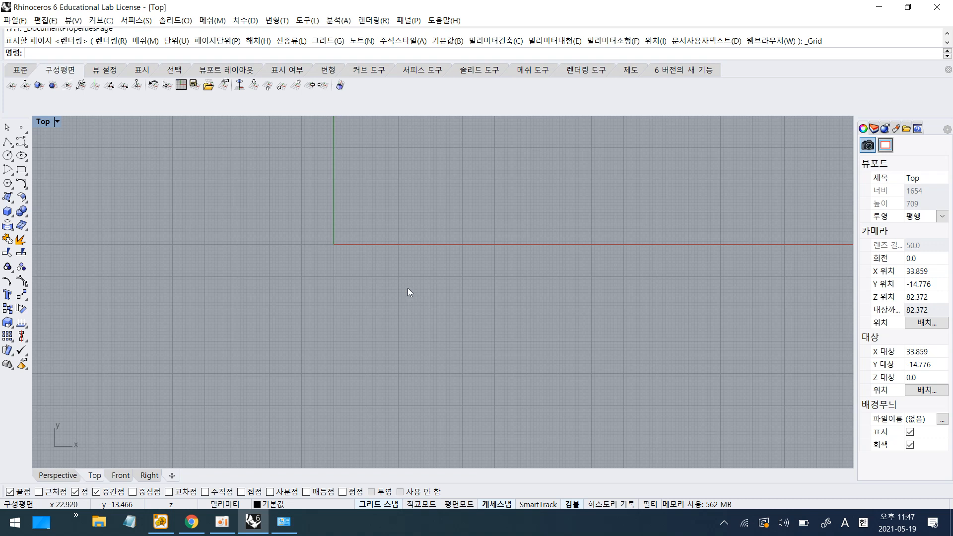
scroll(408, 290, "up", 6)
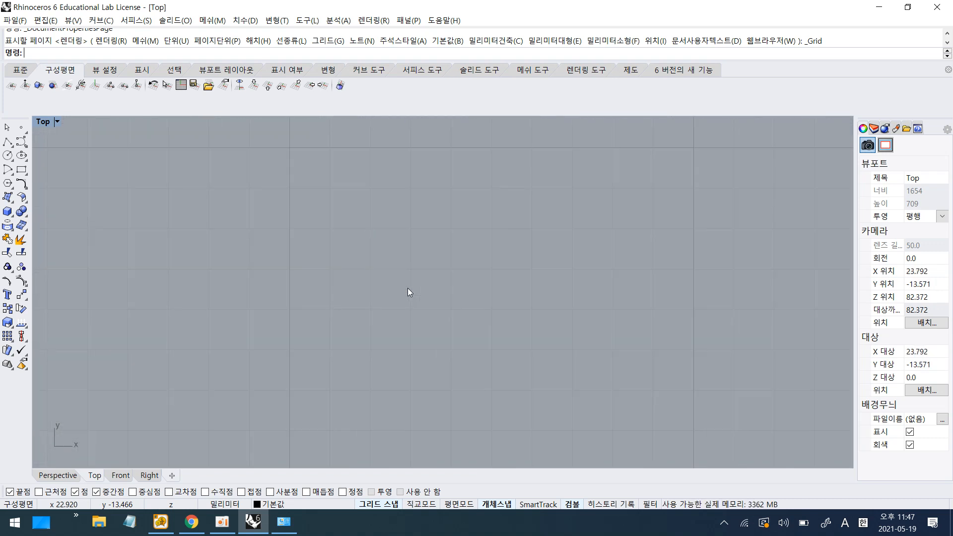
scroll(408, 292, "up", 3)
scroll(408, 289, "up", 3)
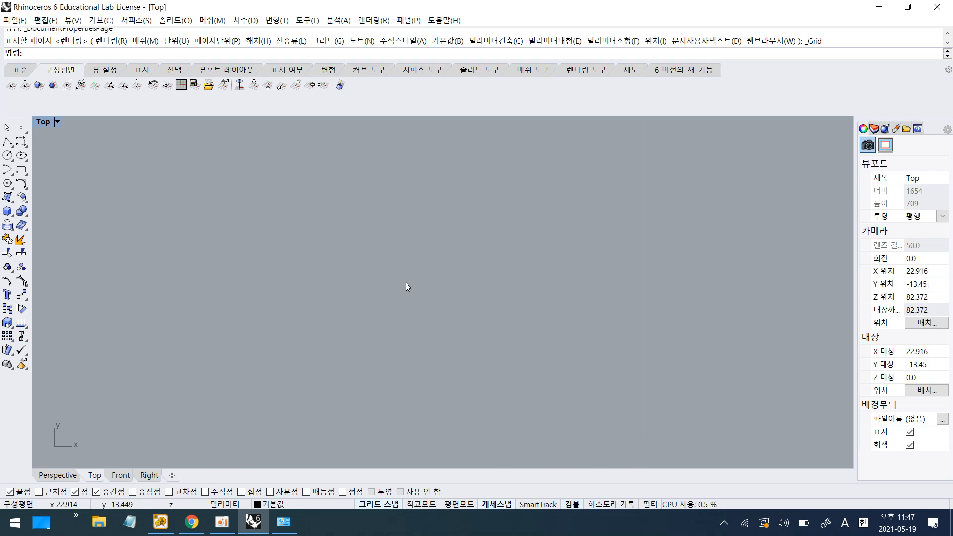
scroll(407, 287, "down", 8)
scroll(405, 287, "down", 3)
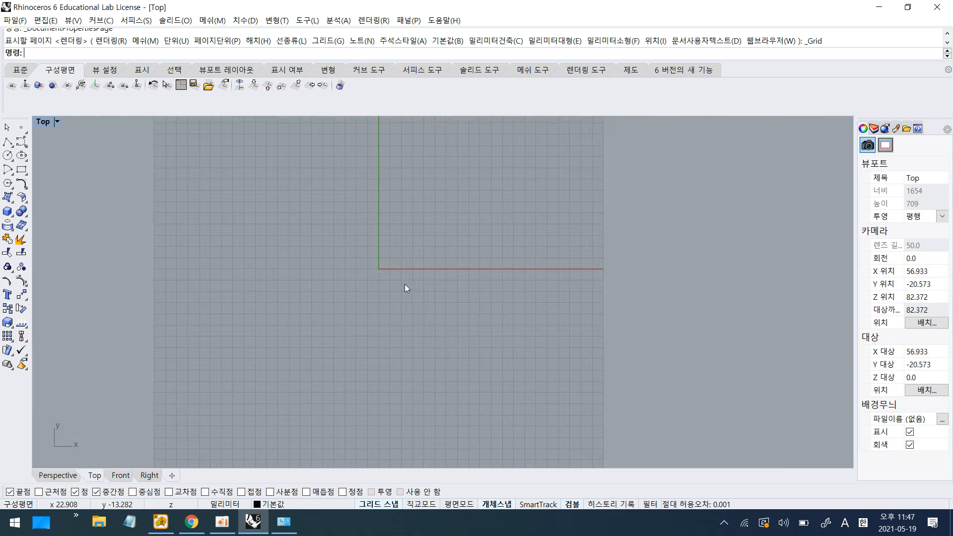
right_click_drag(405, 287, 408, 373)
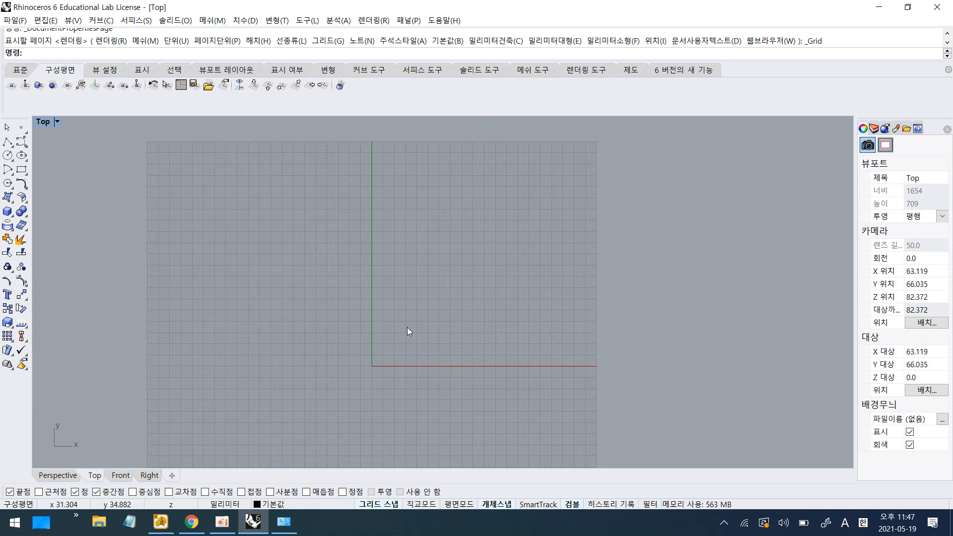
right_click_drag(415, 330, 459, 268)
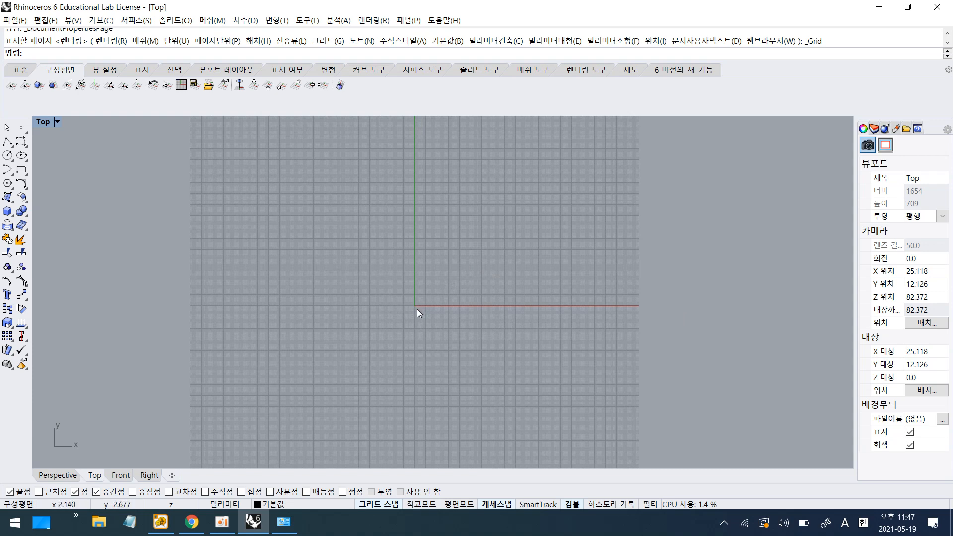
right_click_drag(418, 310, 442, 251)
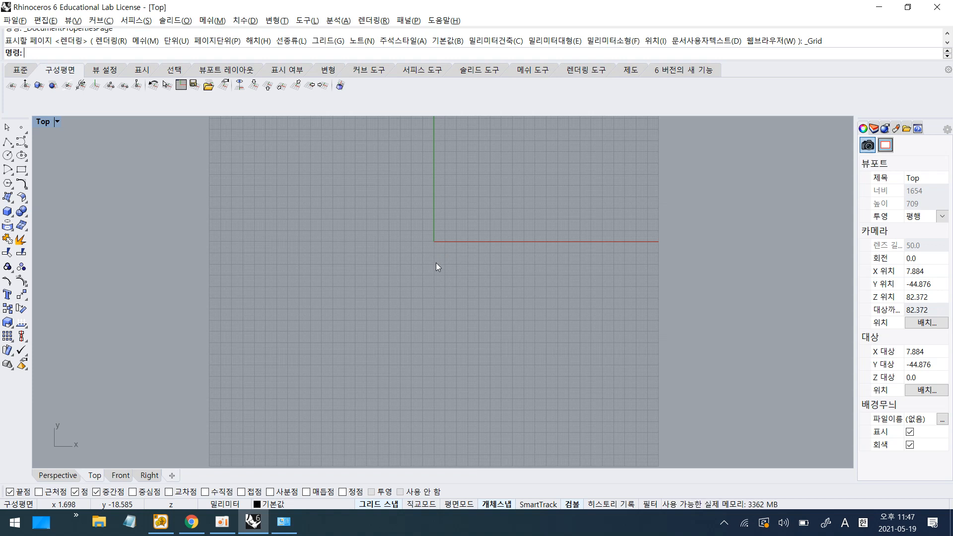
Step: Draw three separate, roughly horizontal single-segment polylines near the origin in the Top viewport, about 150, 200 and 140 mm long
left_click(7, 143)
left_click(350, 305)
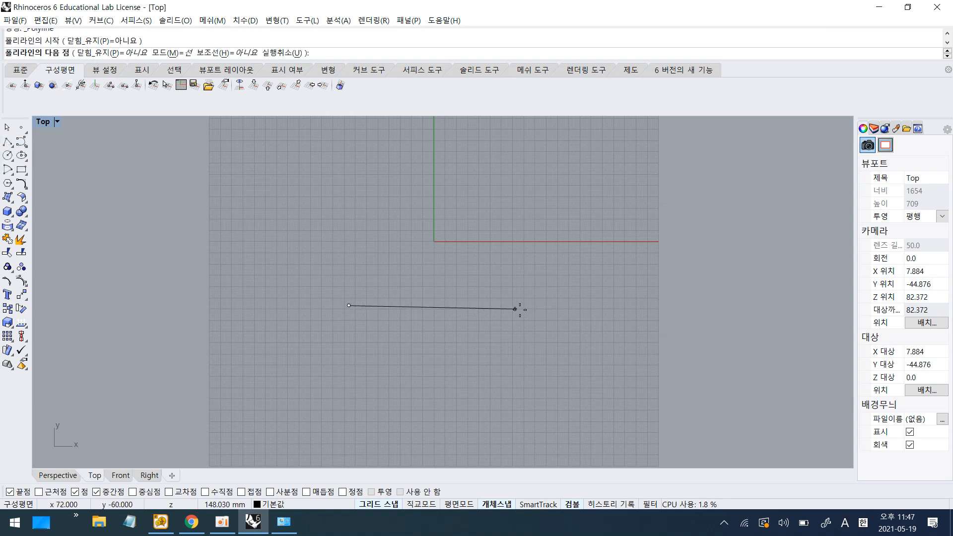
left_click(522, 310)
key("Return")
key("Return")
left_click(351, 251)
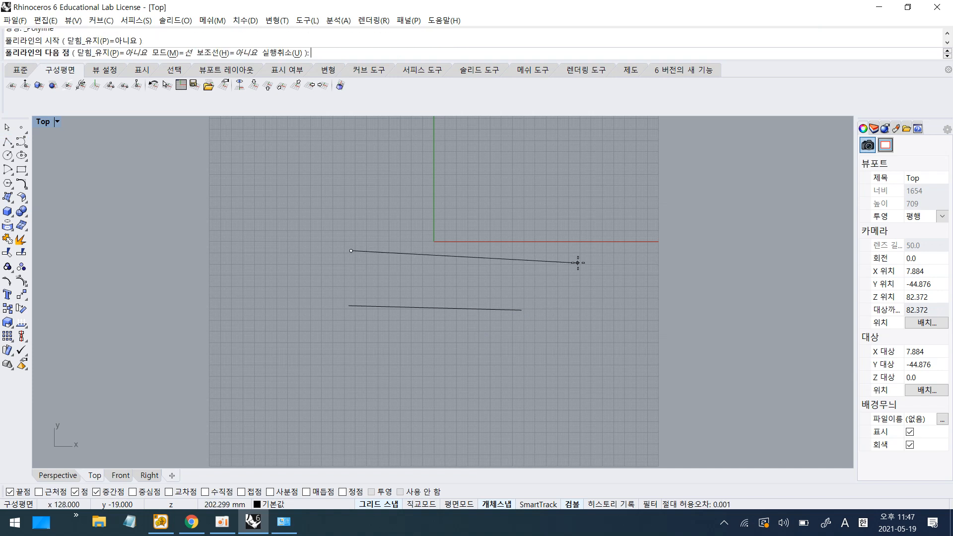
left_click(579, 263)
key("Return")
key("Return")
left_click(437, 192)
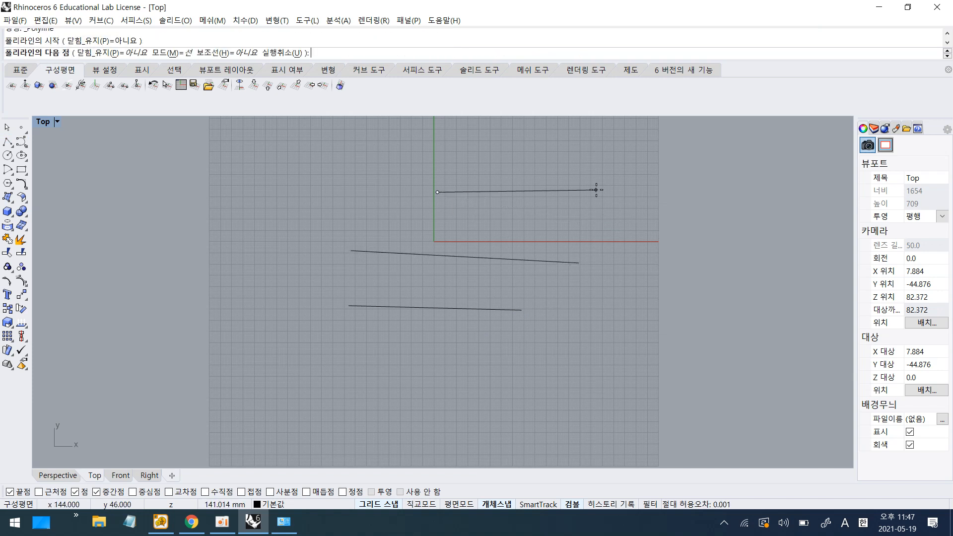
left_click(597, 190)
key("Return")
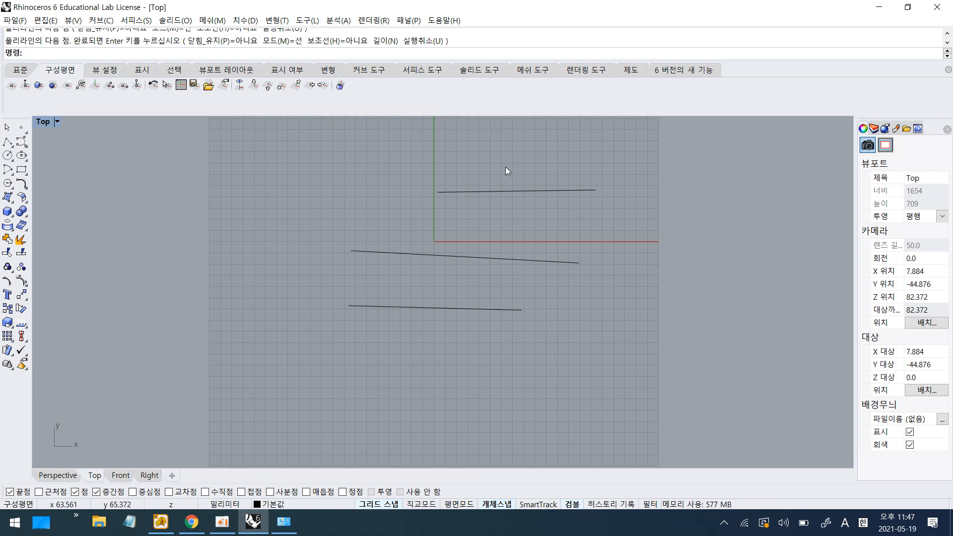
Step: Select all three lines with an enclosing window and with a crossing window, clearing the selection each time
left_click_drag(499, 164, 576, 356)
left_click_drag(291, 145, 638, 374)
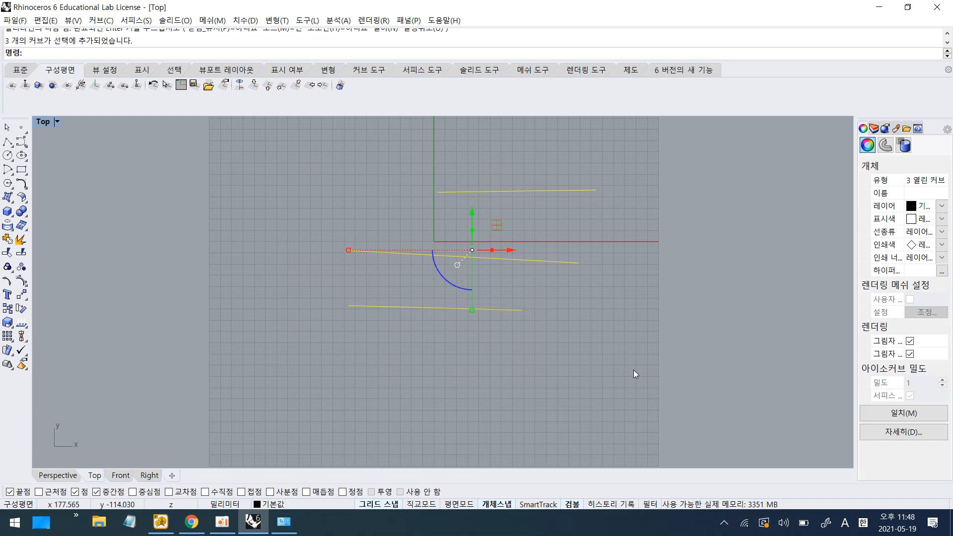
left_click(343, 181)
left_click_drag(318, 160, 623, 376)
left_click(612, 374)
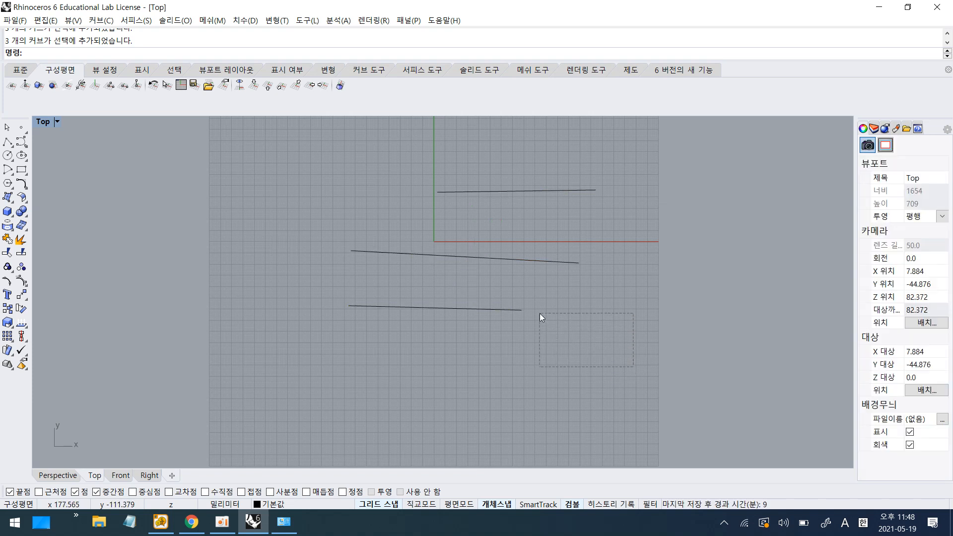
left_click_drag(540, 314, 418, 179)
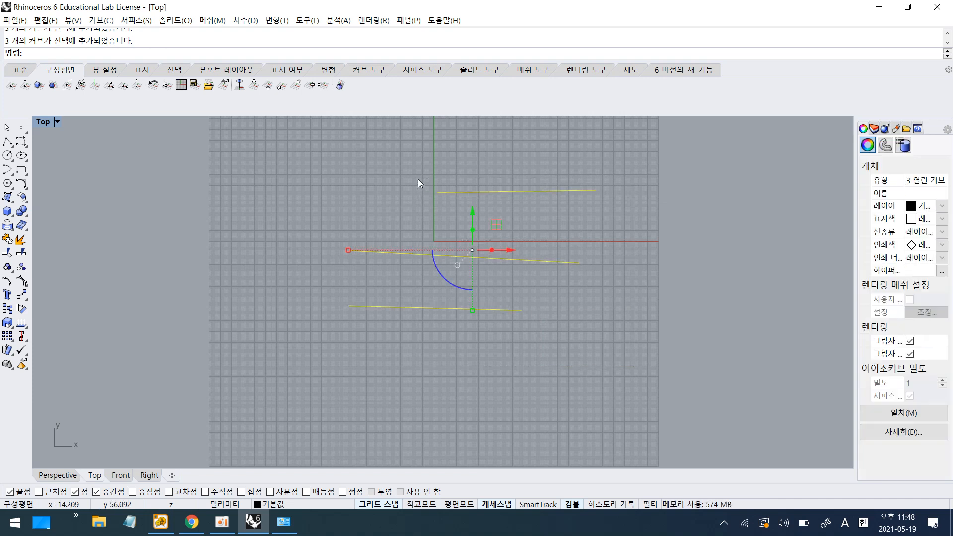
key("Escape")
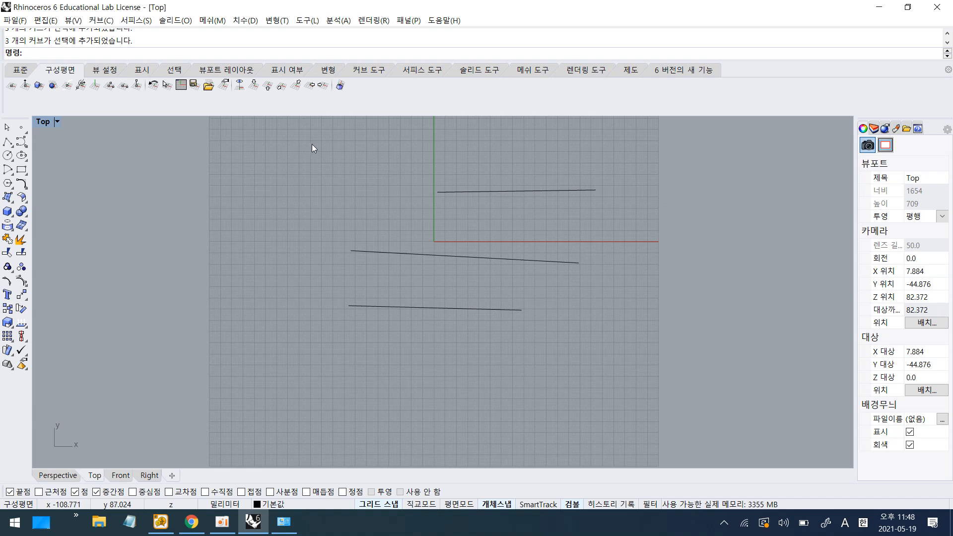
Step: Select only the lowest line with a window that fully encloses it but cuts the other two, and clear the selection
left_click_drag(339, 176, 544, 374)
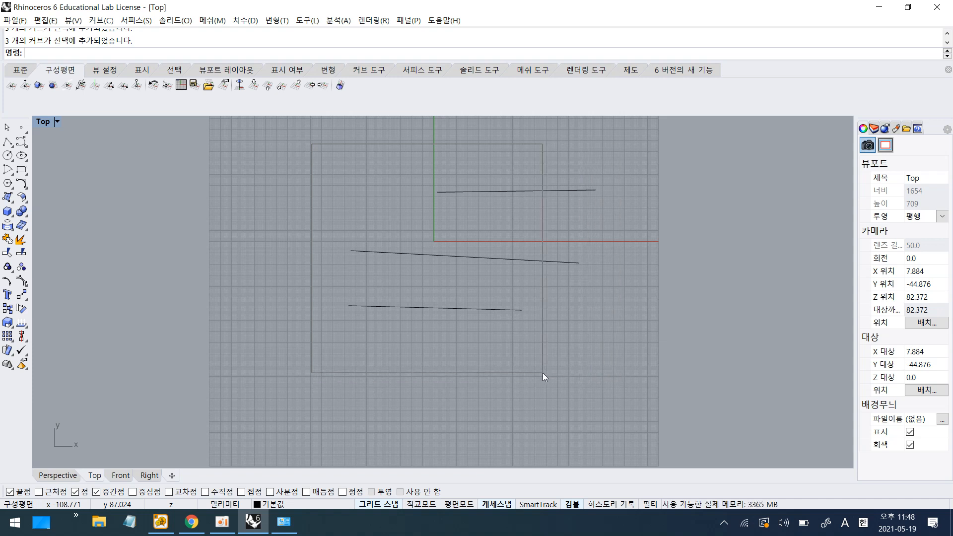
left_click_drag(543, 373, 543, 374)
left_click_drag(543, 373, 536, 333)
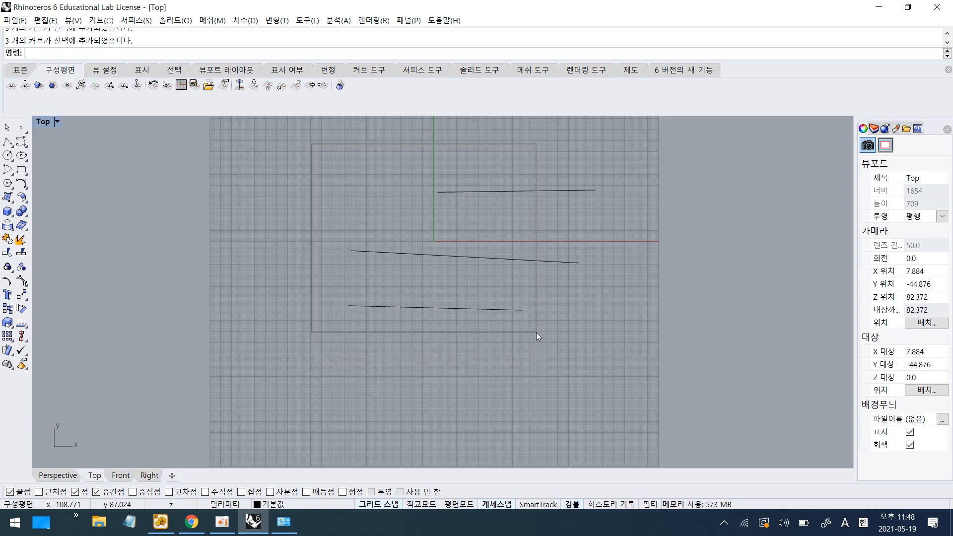
left_click_drag(537, 332, 536, 332)
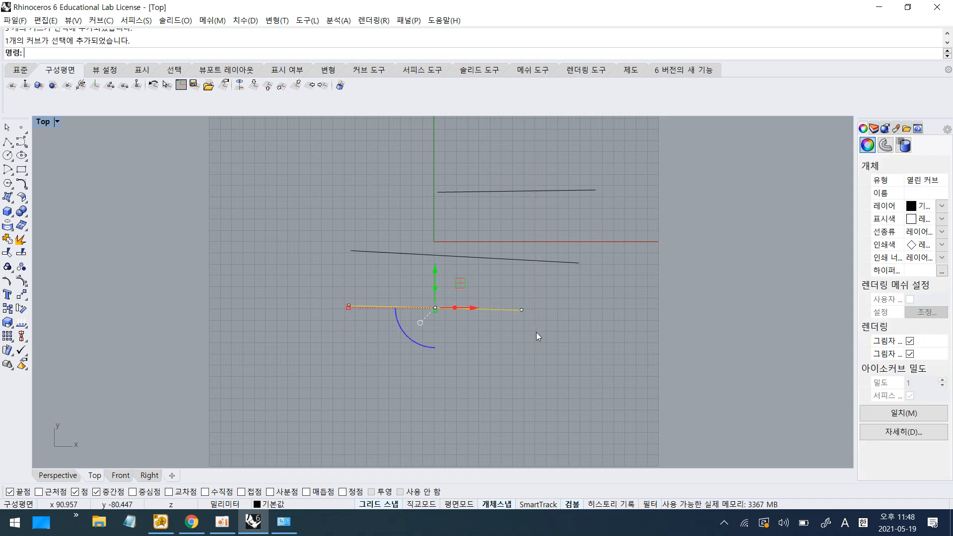
key("Escape")
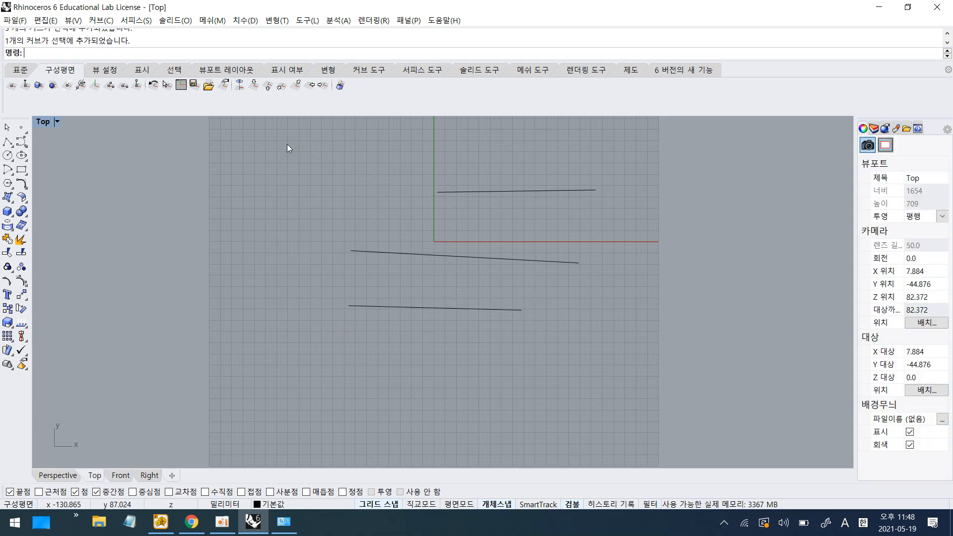
Step: Window-select the lower two lines, widen the enclosing window to take all three, and clear the selection
left_click_drag(287, 144, 533, 379)
left_click_drag(334, 166, 587, 353)
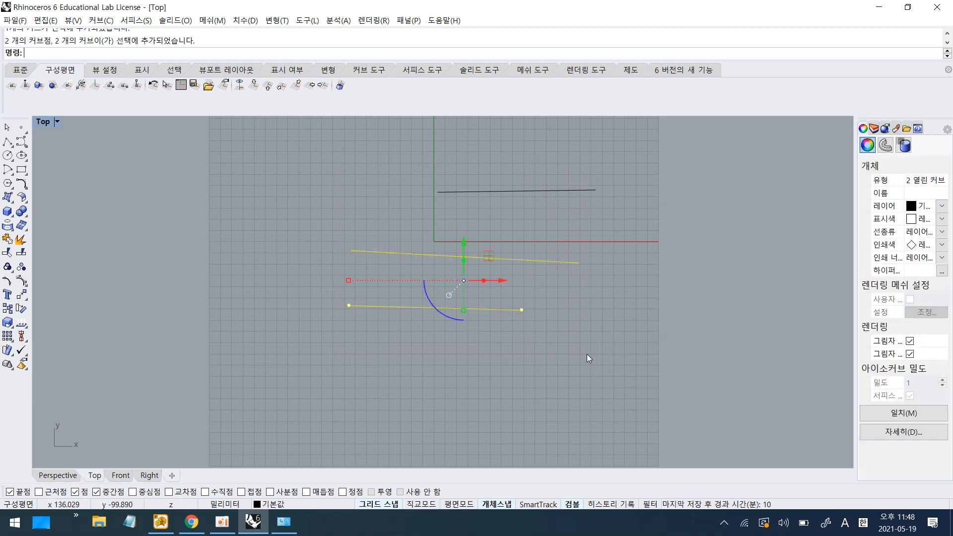
left_click_drag(318, 153, 612, 379)
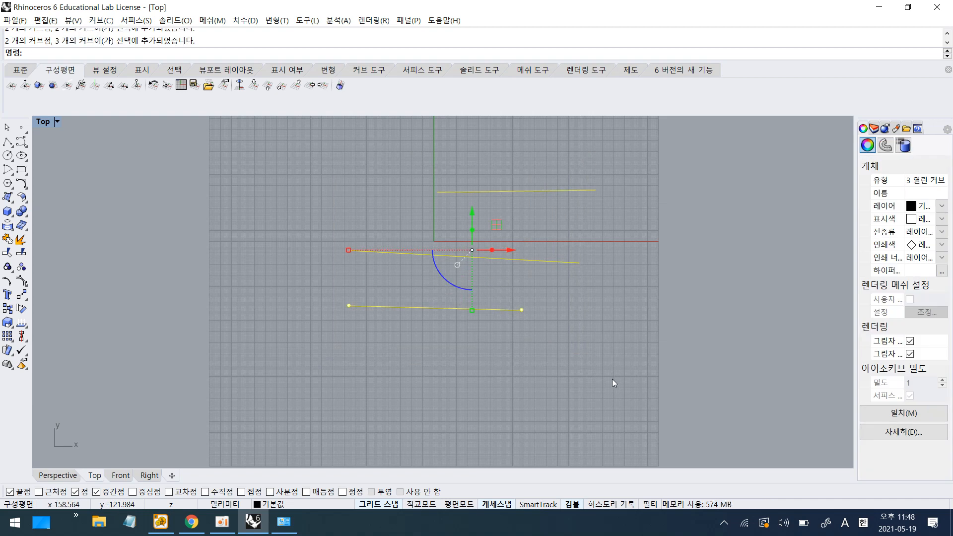
left_click(593, 368)
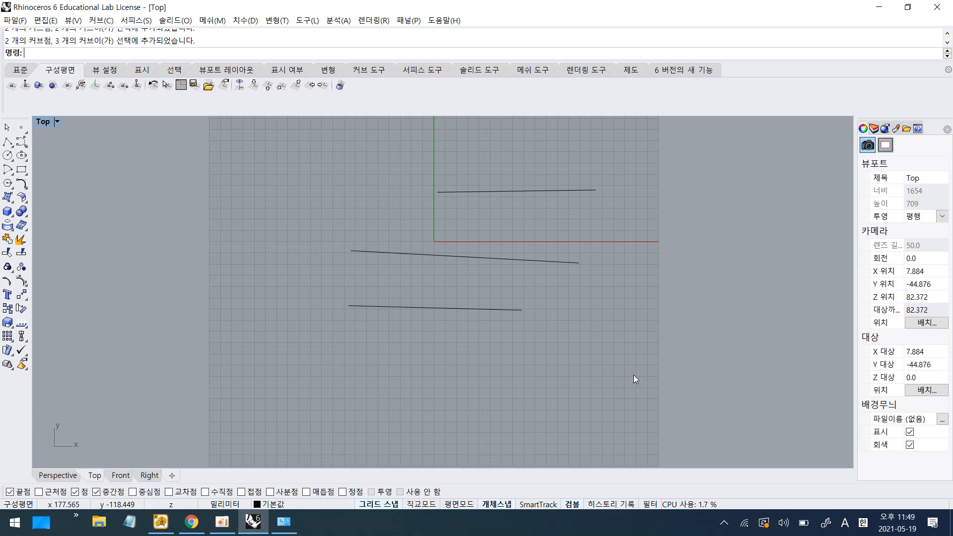
Step: Select all three lines with crossing windows that only touch part of each line, clearing the selection after each one
left_click_drag(525, 292, 433, 233)
left_click_drag(329, 165, 329, 165)
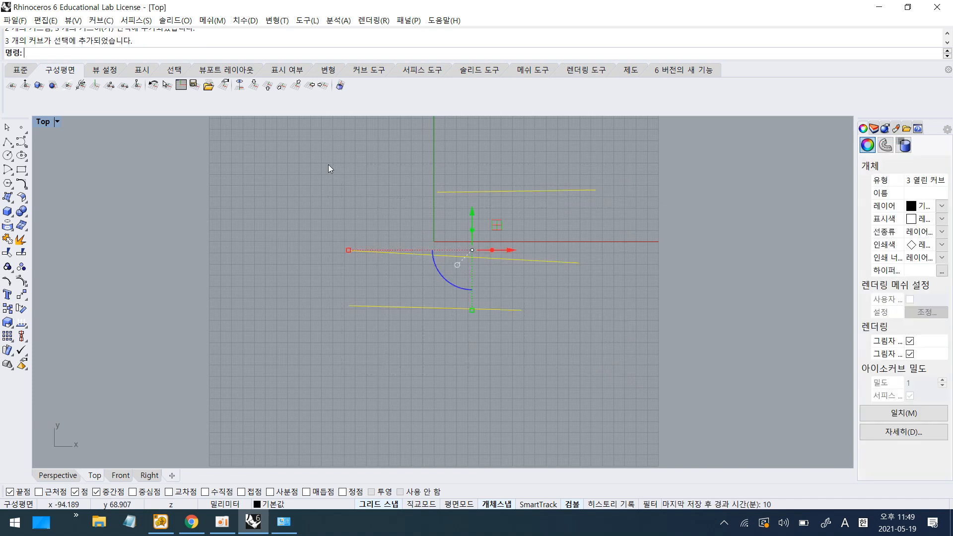
left_click(597, 360)
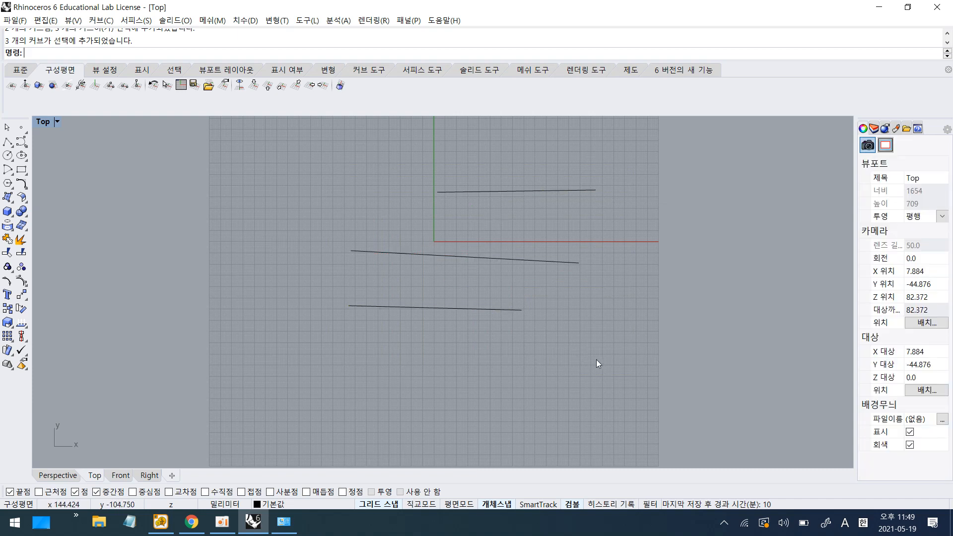
left_click_drag(592, 355, 562, 325)
left_click_drag(456, 190, 454, 181)
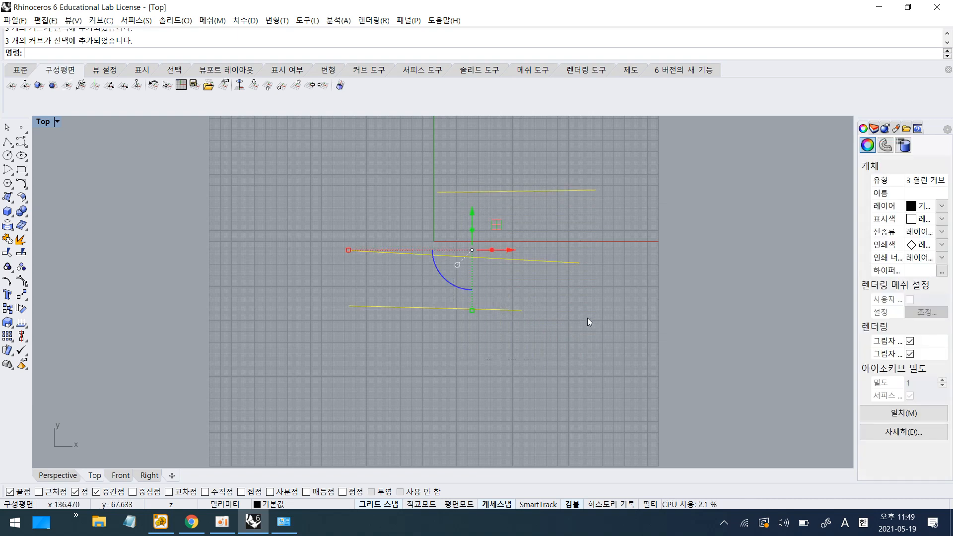
left_click(568, 343)
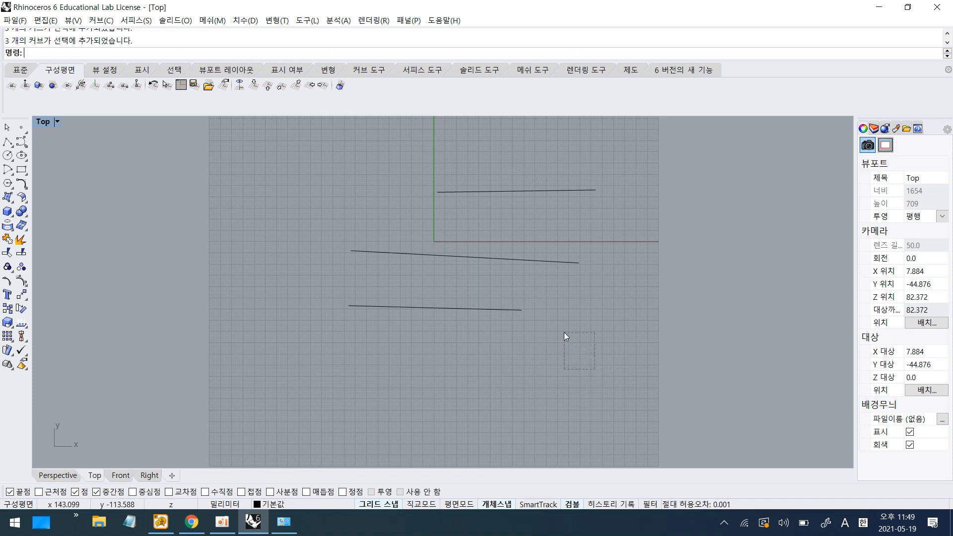
Step: Select the lower two lines with a crossing window, extend a new crossing window to all three, and clear the selection
left_click_drag(555, 322, 553, 319)
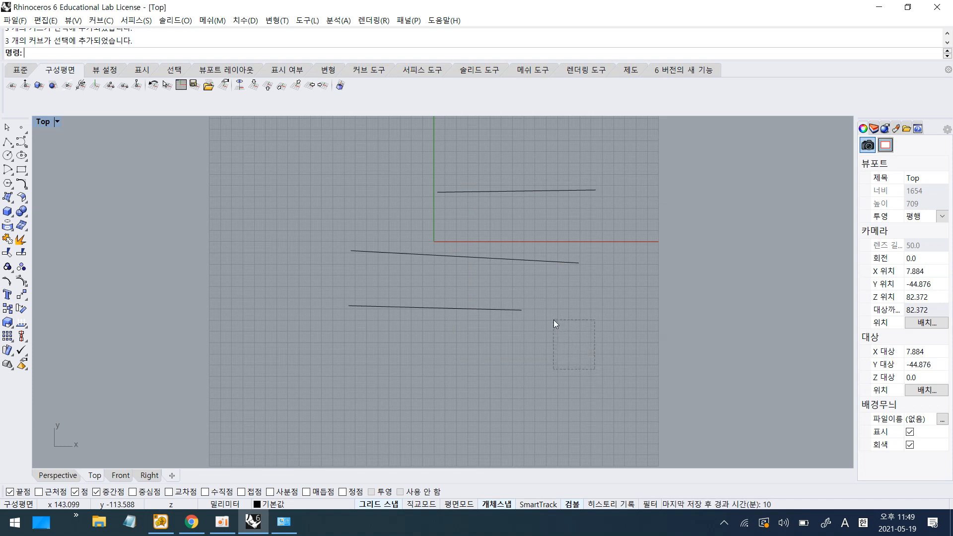
left_click_drag(516, 260, 509, 246)
left_click_drag(495, 231, 495, 231)
left_click_drag(591, 316, 521, 224)
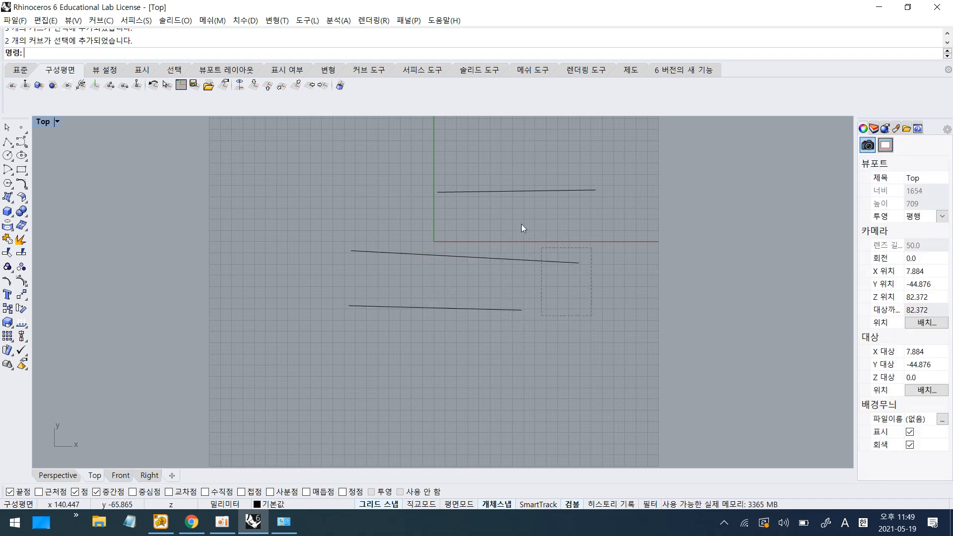
left_click_drag(499, 195, 497, 187)
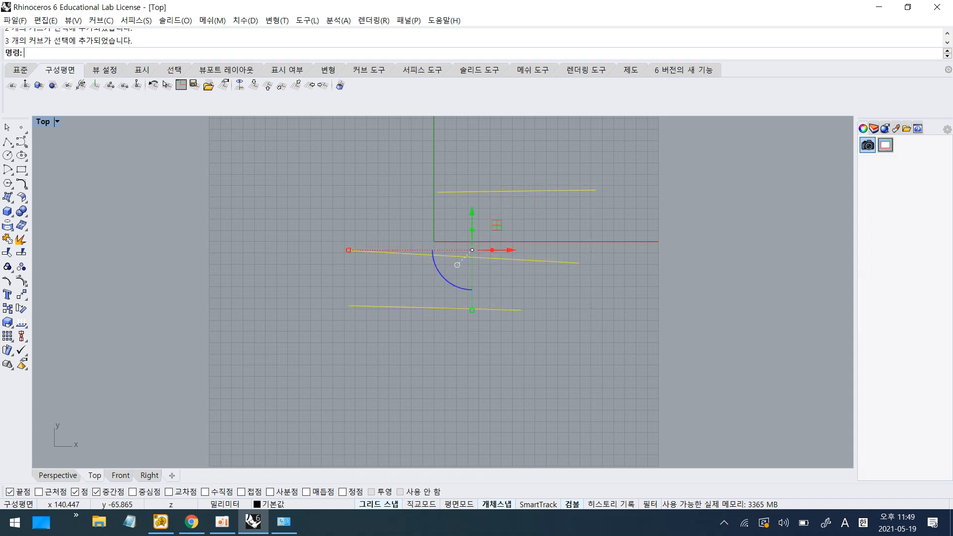
left_click(569, 350)
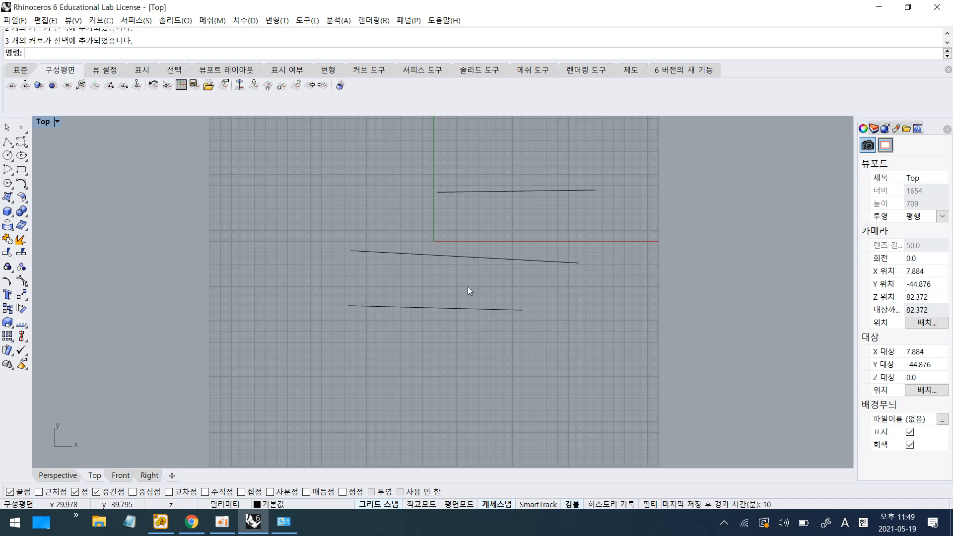
Step: Window-select the three lines and delete them
right_click_drag(468, 287, 399, 314)
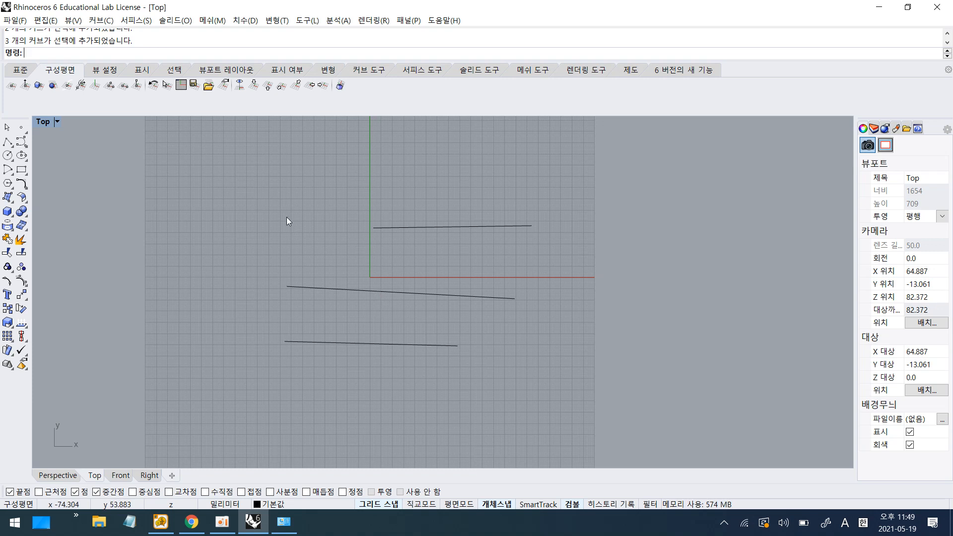
left_click_drag(240, 195, 559, 410)
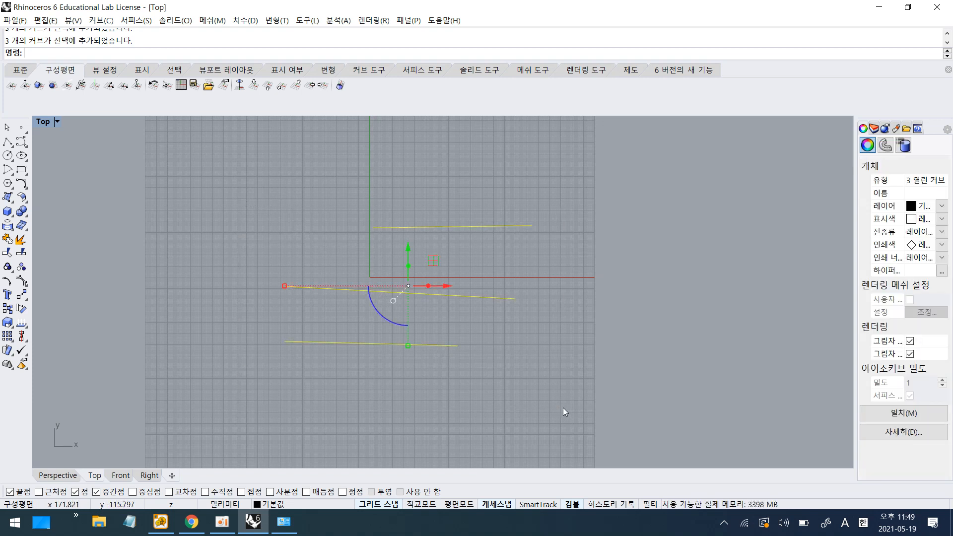
key("Delete")
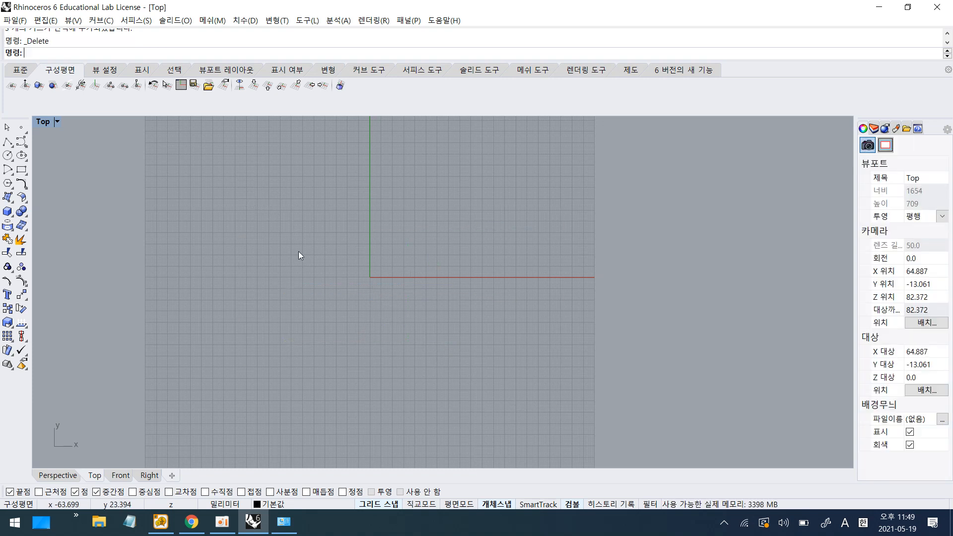
Step: Turn off grid snap, object snap and the gumball for work around the Top viewport's origin
right_click_drag(247, 235, 302, 226)
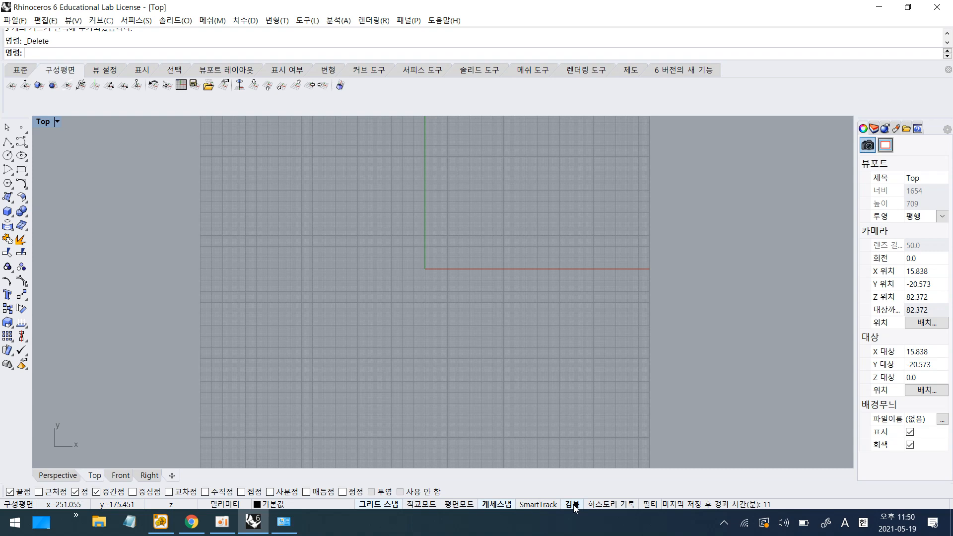
right_click_drag(459, 323, 329, 381)
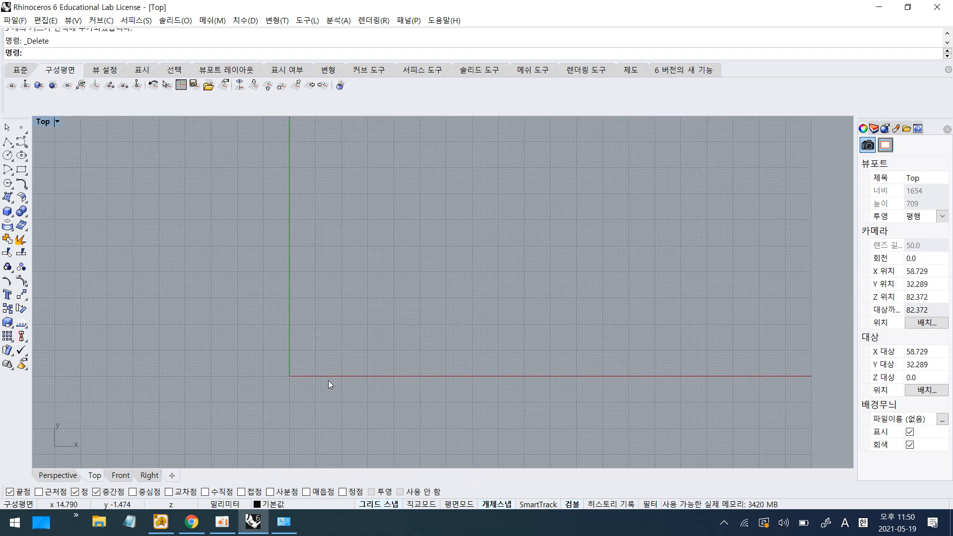
scroll(329, 381, "up", 6)
right_click_drag(287, 357, 340, 302)
scroll(349, 393, "up", 2)
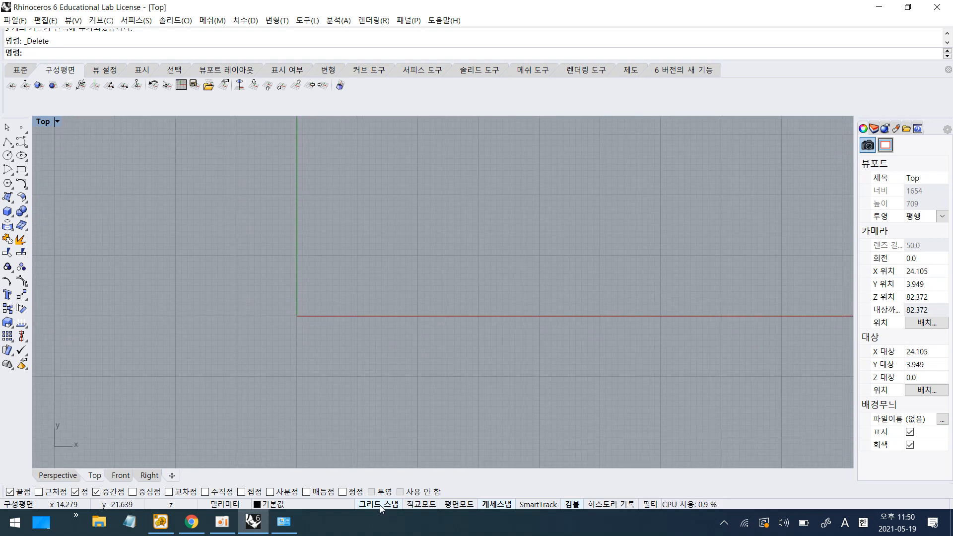
left_click(497, 505)
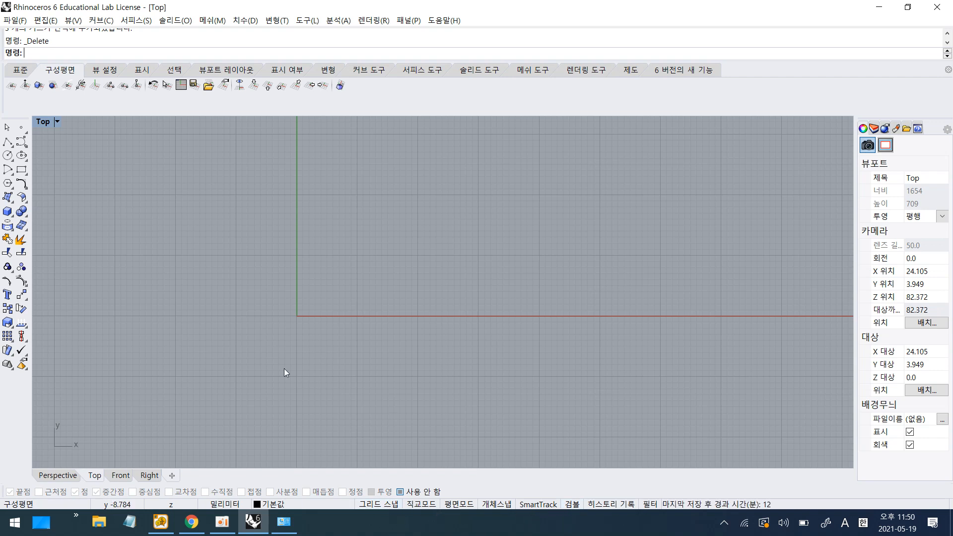
Step: Draw a line about 10 mm long from the origin along the X axis without snaps, and examine its start point closely
left_click(9, 145)
scroll(298, 319, "up", 4)
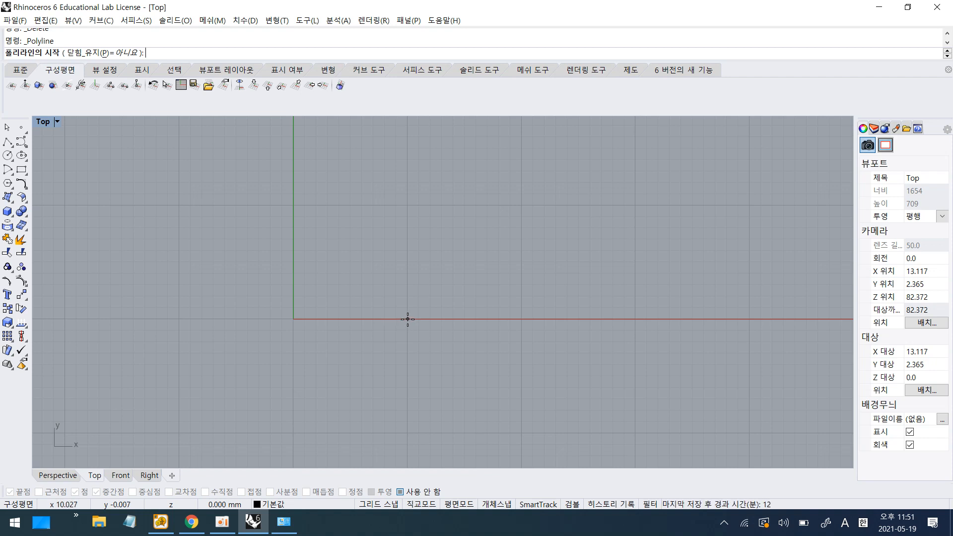
left_click(294, 319)
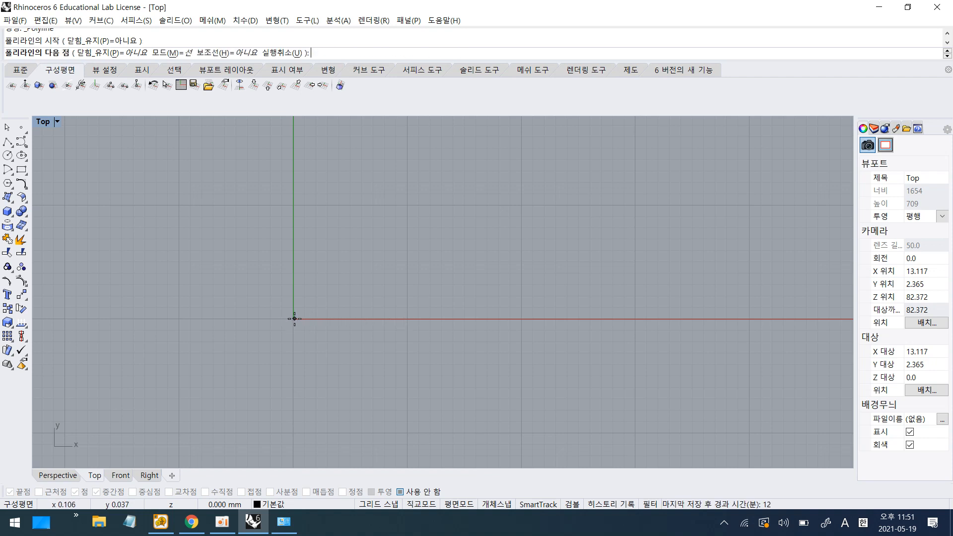
left_click(408, 319)
key("Return")
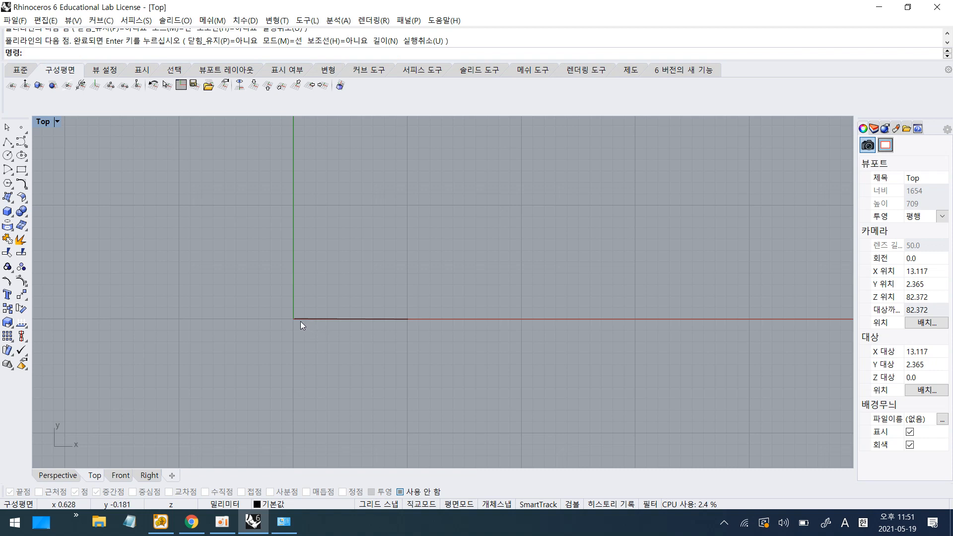
scroll(294, 330, "up", 6)
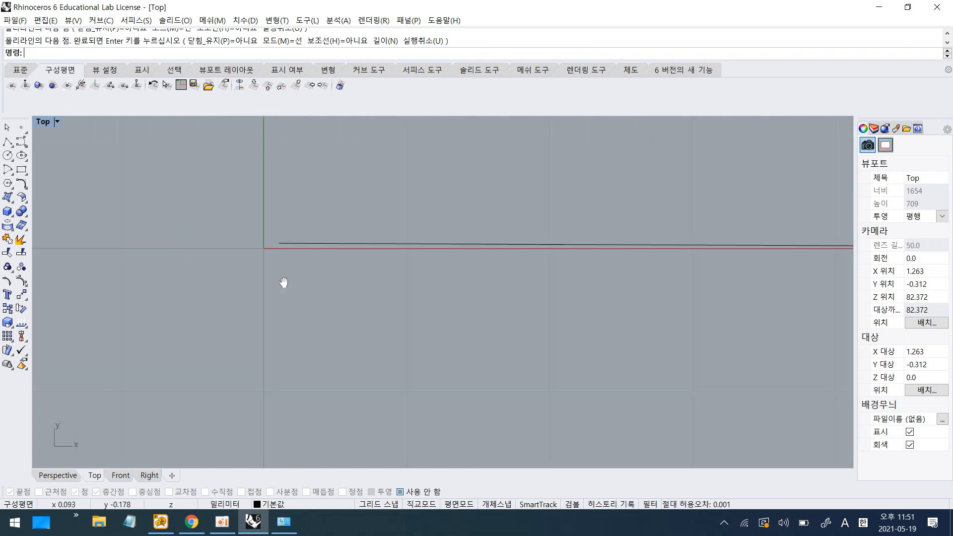
scroll(292, 301, "down", 16)
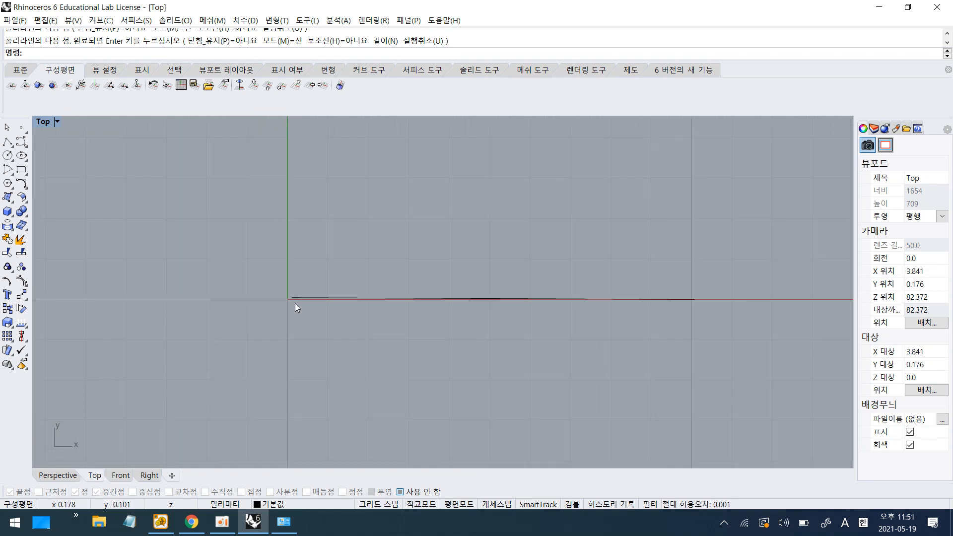
Step: Examine the far end of the line drawn without snaps and move the line about 2.8 mm above the X axis
right_click_drag(576, 293, 349, 296)
scroll(327, 303, "up", 10)
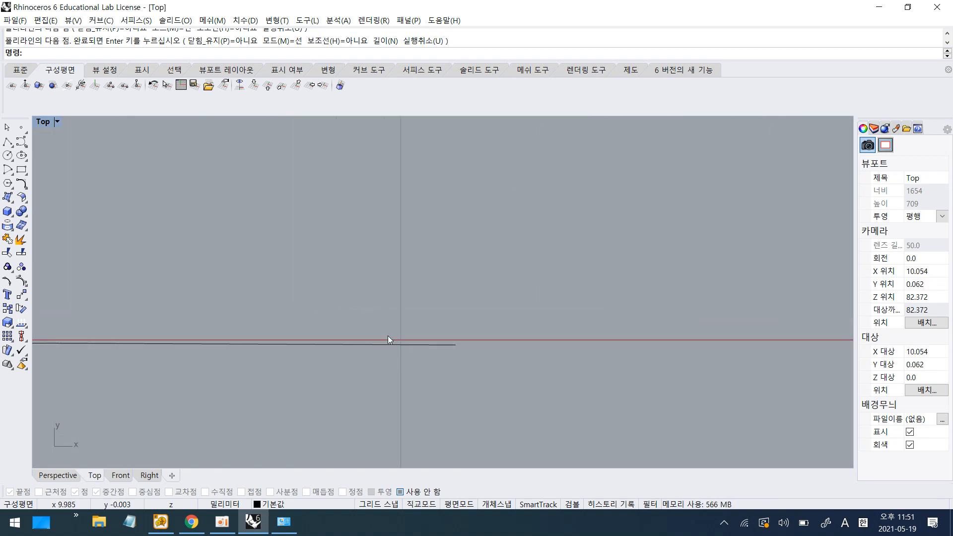
right_click_drag(282, 347, 529, 319)
scroll(546, 323, "down", 12)
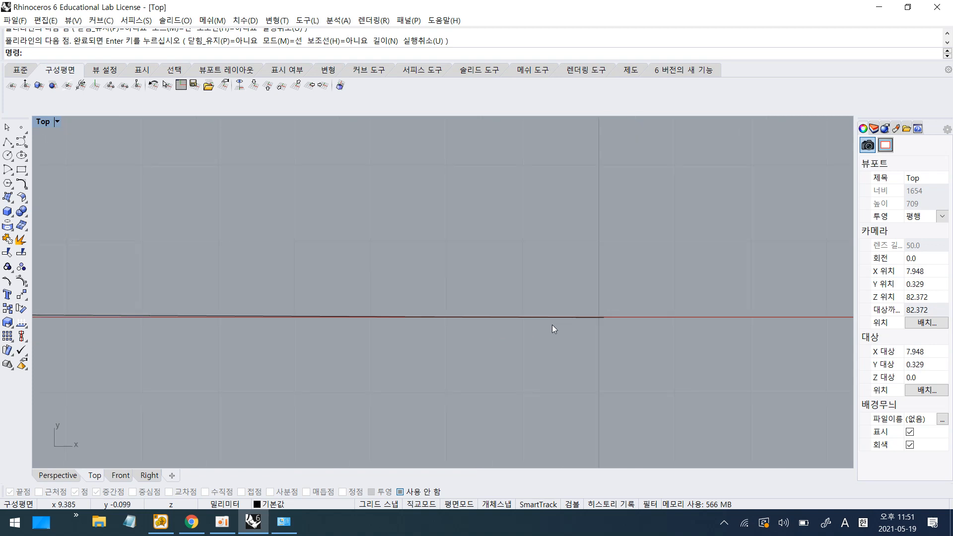
right_click_drag(344, 310, 431, 290)
left_click_drag(432, 295, 440, 183)
left_click(287, 287)
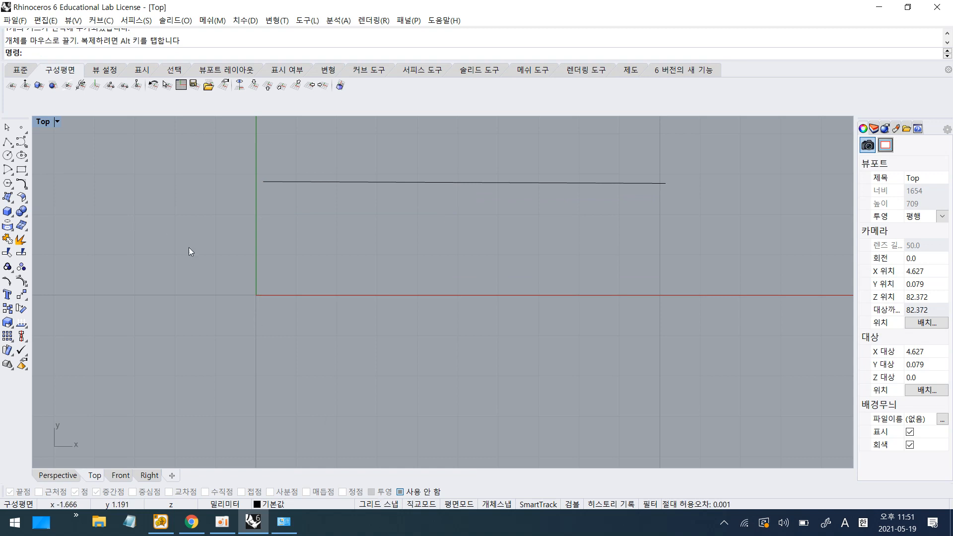
Step: Turn on grid snap and draw a 10 mm polyline from the origin along the X axis
left_click(379, 504)
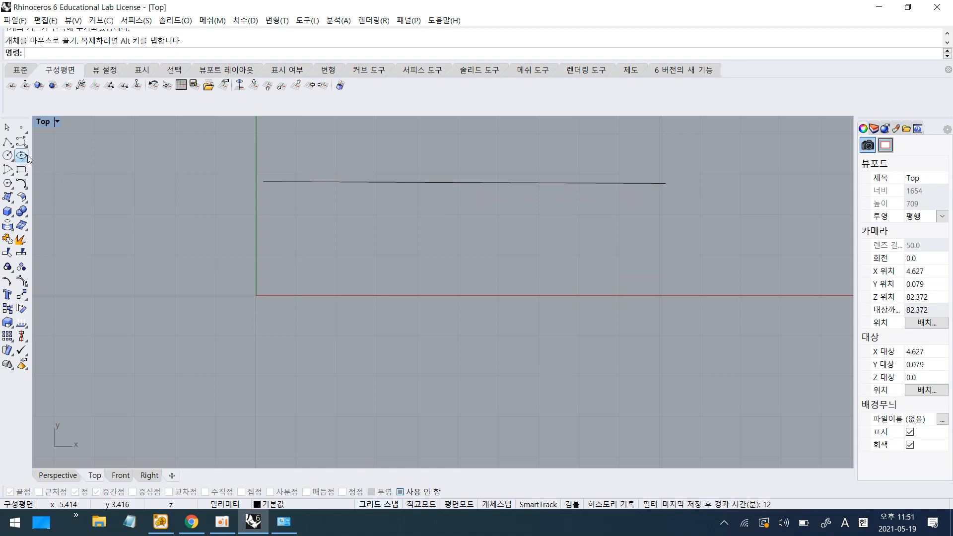
left_click(8, 142)
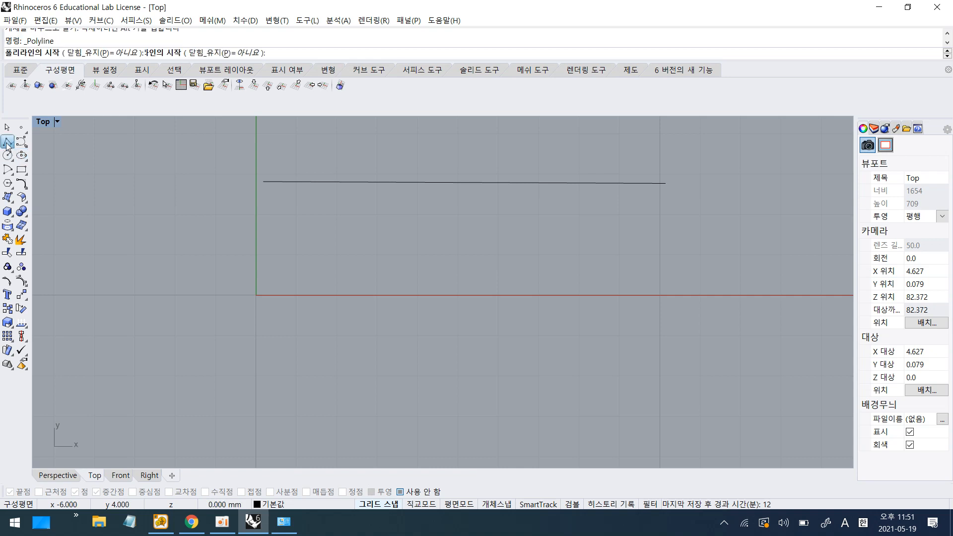
left_click(257, 296)
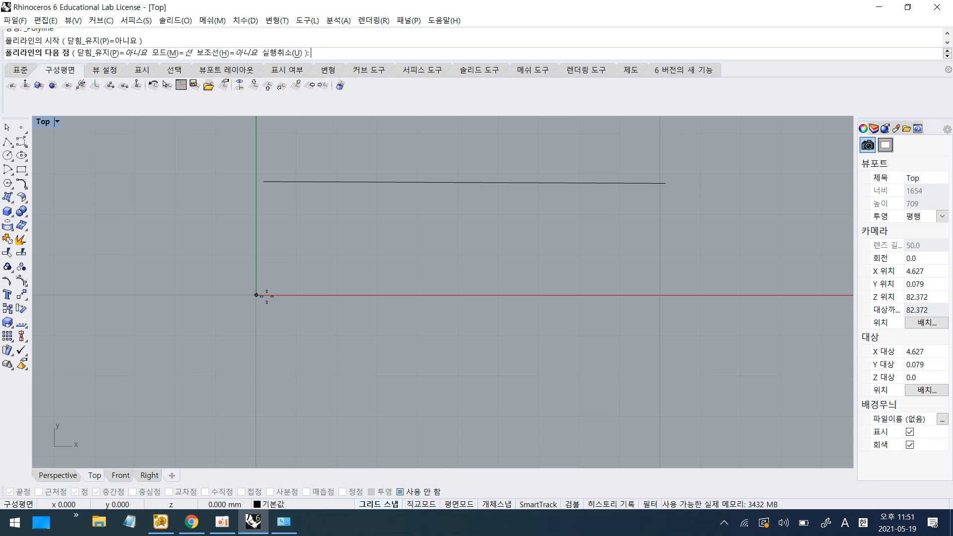
left_click(661, 295)
key("Return")
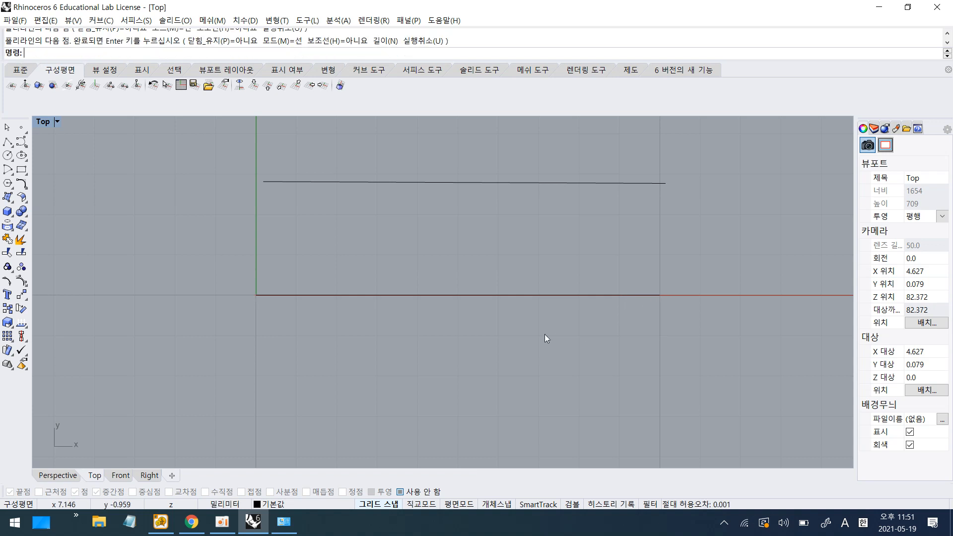
Step: Examine closely how the start of the grid-snapped line meets the origin and the X axis
scroll(270, 315, "up", 20)
right_click_drag(124, 235, 642, 332)
scroll(642, 332, "up", 10)
scroll(526, 316, "up", 10)
scroll(680, 358, "up", 20)
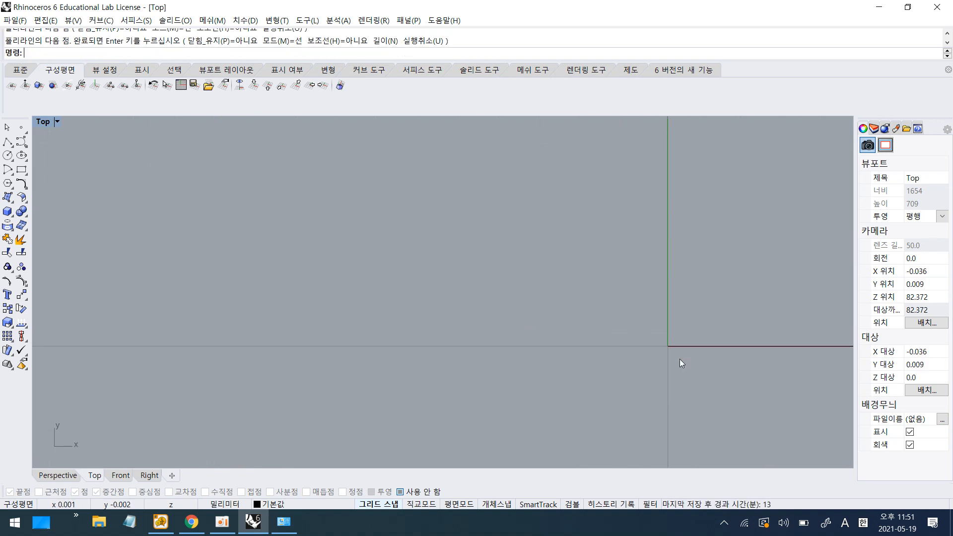
scroll(680, 358, "up", 12)
right_click_drag(516, 202, 500, 266)
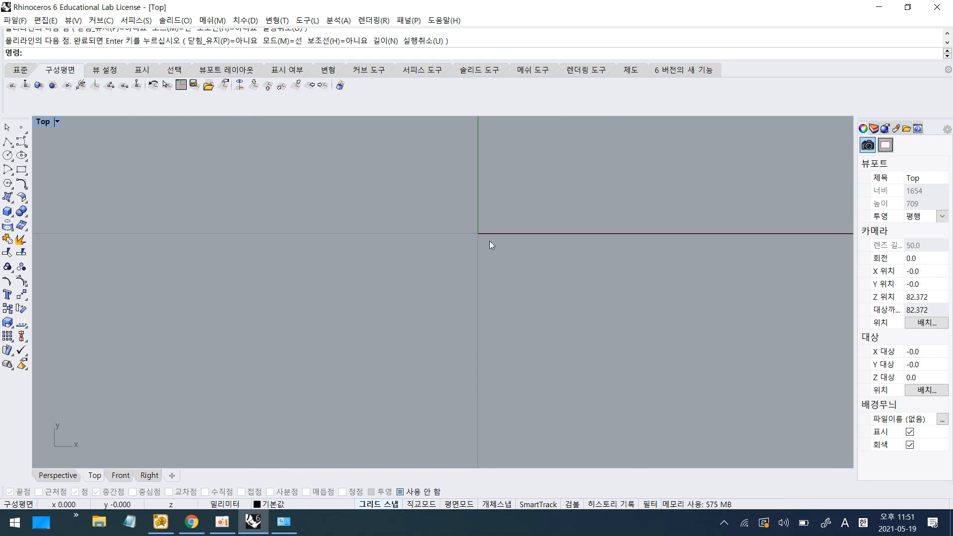
scroll(487, 238, "up", 8)
scroll(478, 233, "up", 10)
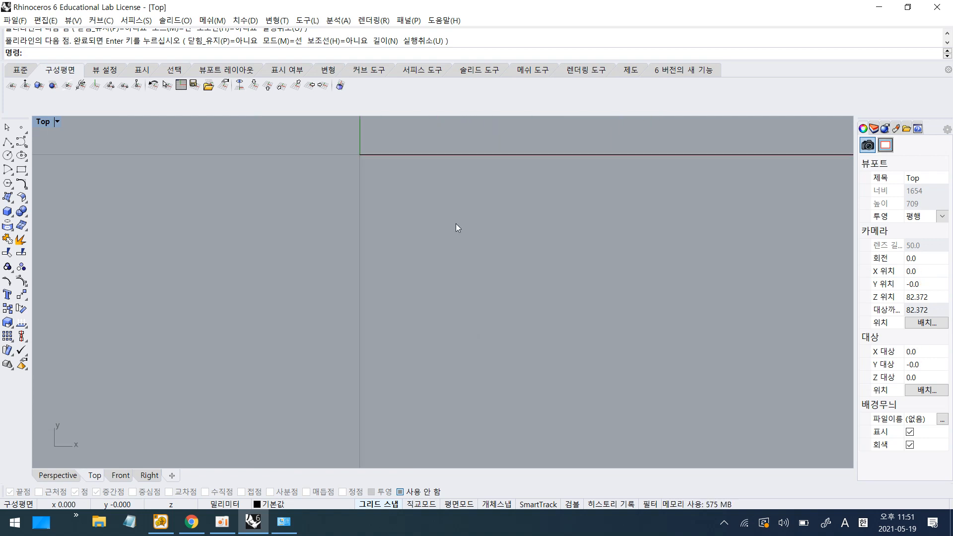
scroll(457, 226, "down", 8)
right_click_drag(462, 233, 505, 257)
scroll(504, 257, "up", 2)
right_click_drag(571, 282, 362, 294)
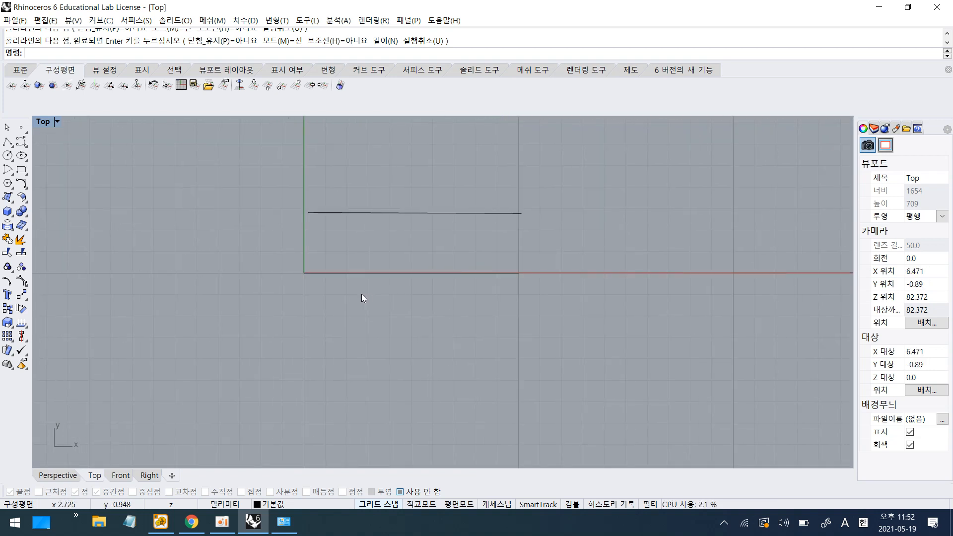
Step: Move the grid-snapped line 2 mm straight up from the X axis and clear the selection
left_click(406, 271)
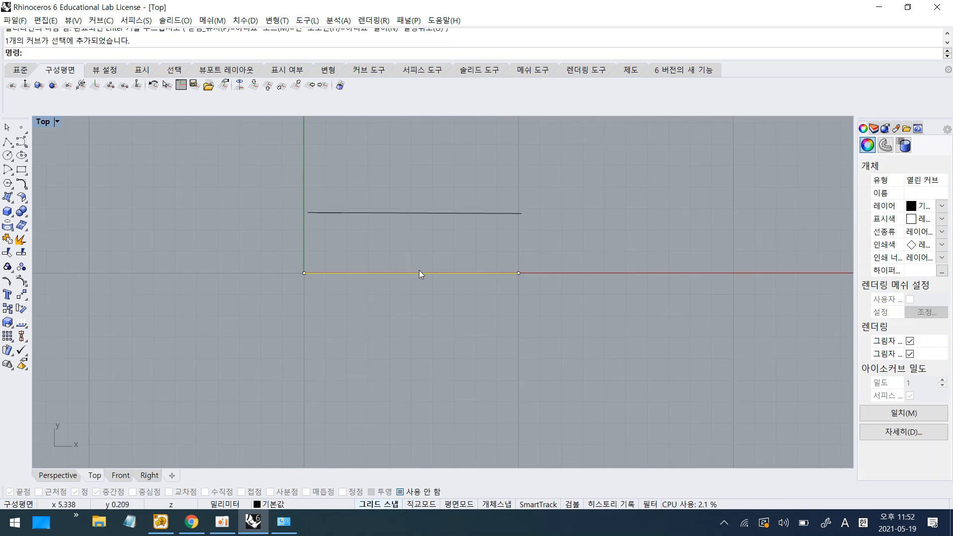
left_click_drag(422, 269, 418, 238)
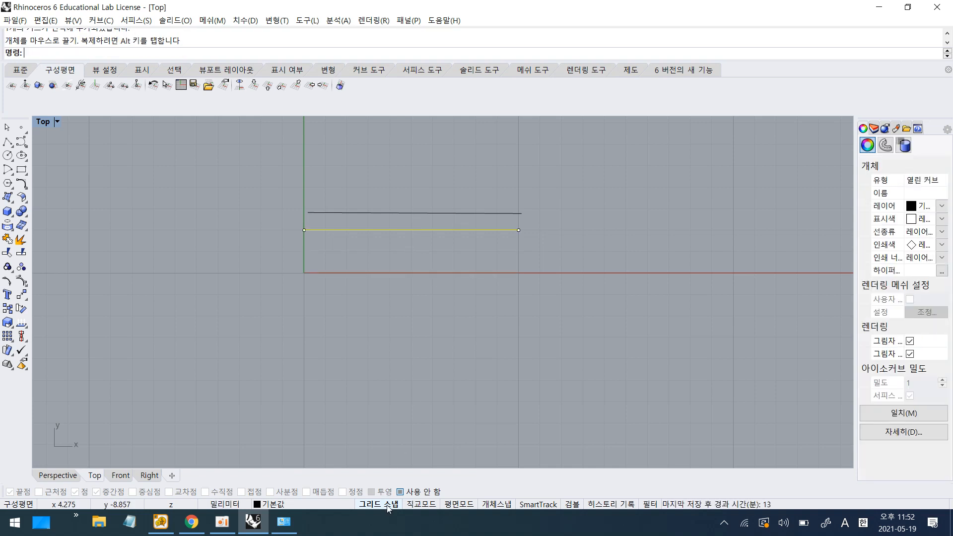
left_click(317, 313)
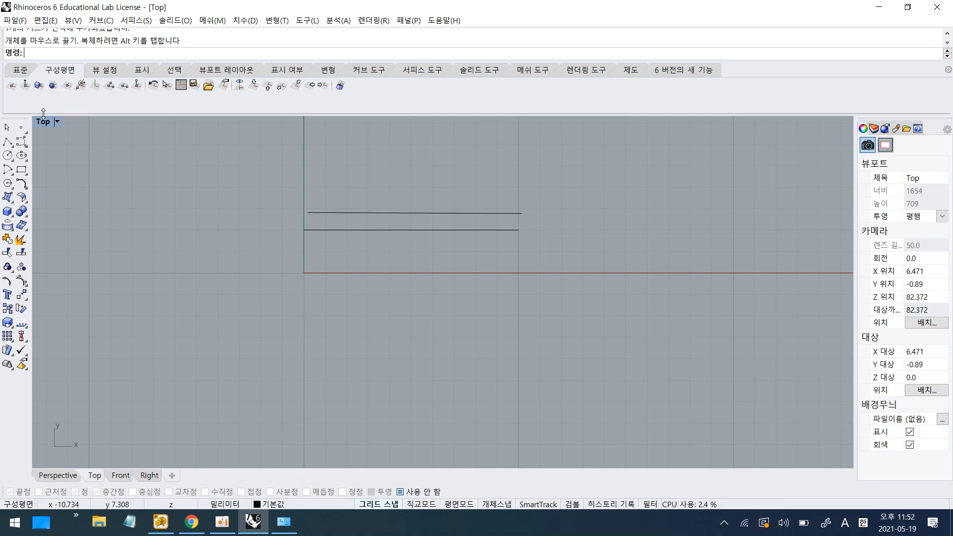
Step: Place four grid-snapped points 1 mm apart along the X axis from the origin and move them 2 mm down
left_click(20, 128)
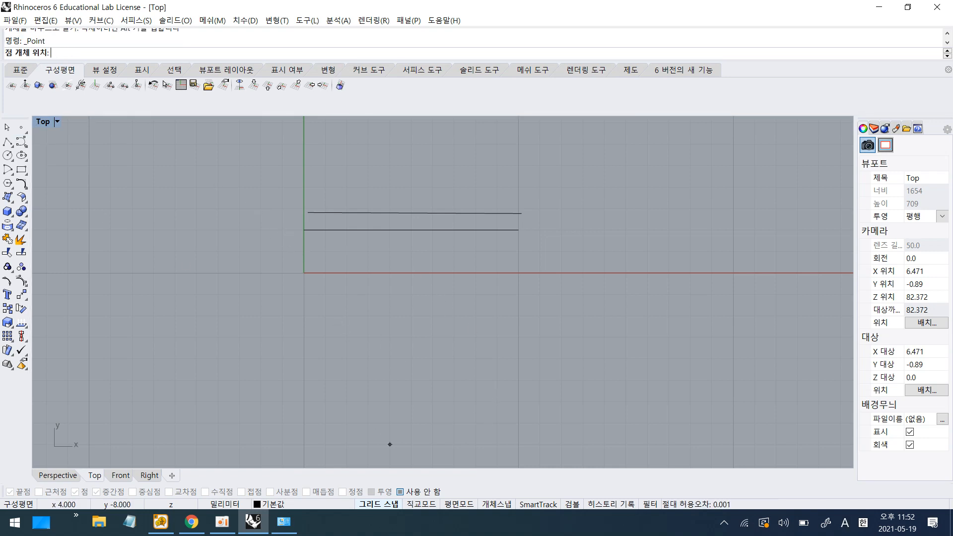
left_click(304, 273)
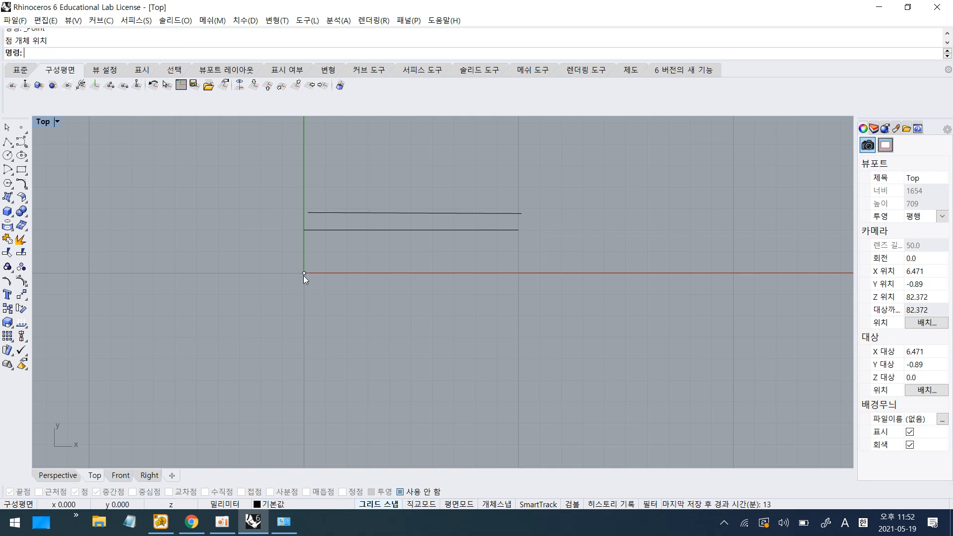
right_click(338, 274)
left_click(350, 274)
right_click(366, 274)
left_click(370, 274)
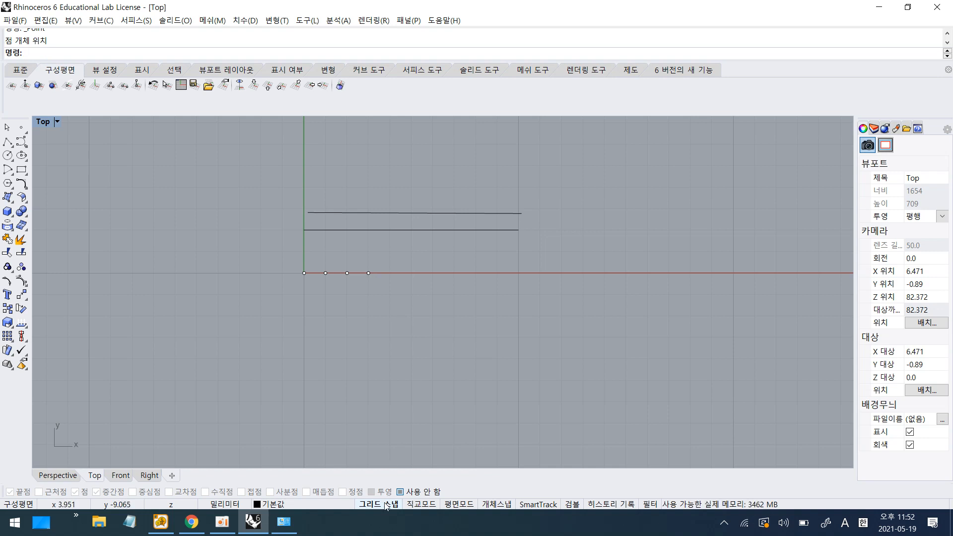
left_click_drag(282, 264, 398, 295)
left_click_drag(350, 274, 350, 316)
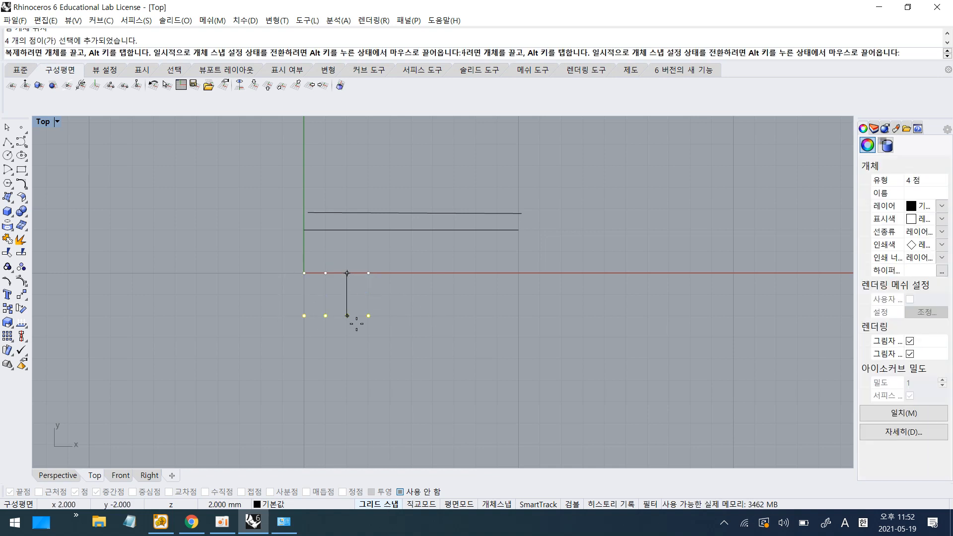
Step: Turn off grid snap and place four points by eye along the X axis from the origin, about 1 mm apart
right_click(309, 284)
left_click(305, 273)
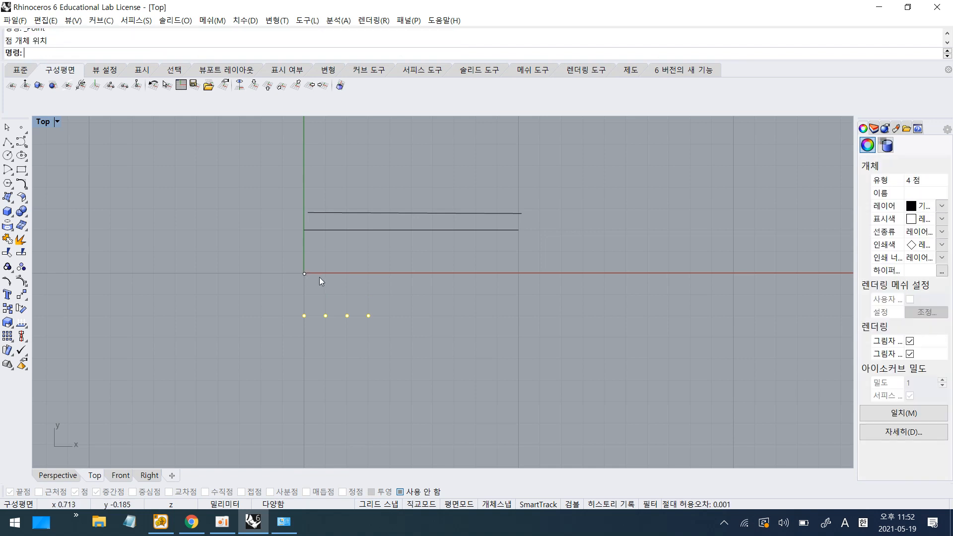
right_click(320, 277)
left_click(325, 274)
right_click(346, 281)
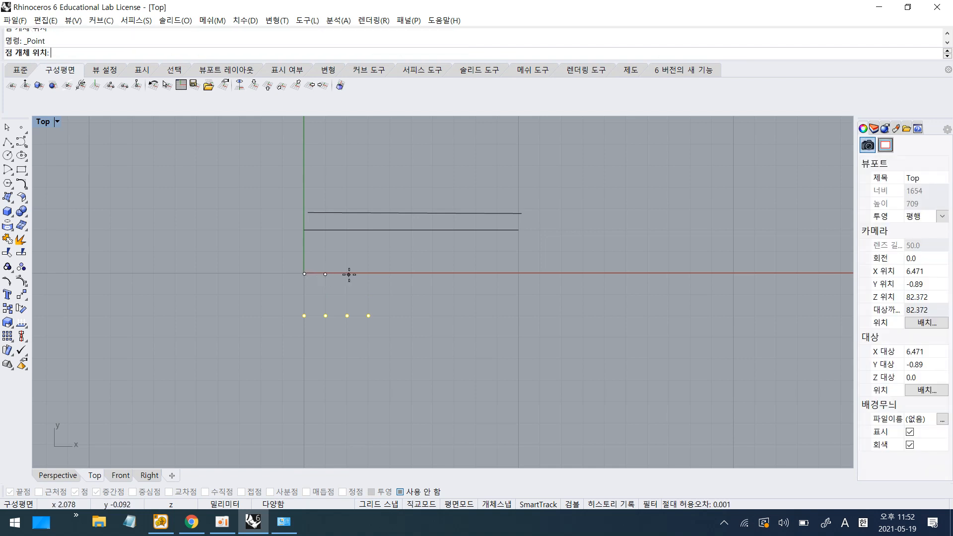
left_click(349, 273)
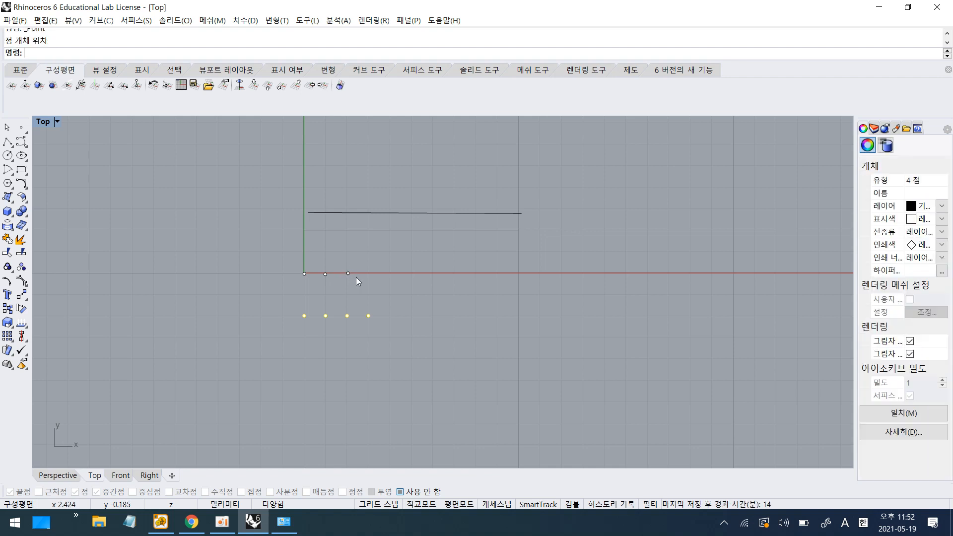
right_click(356, 275)
left_click(366, 273)
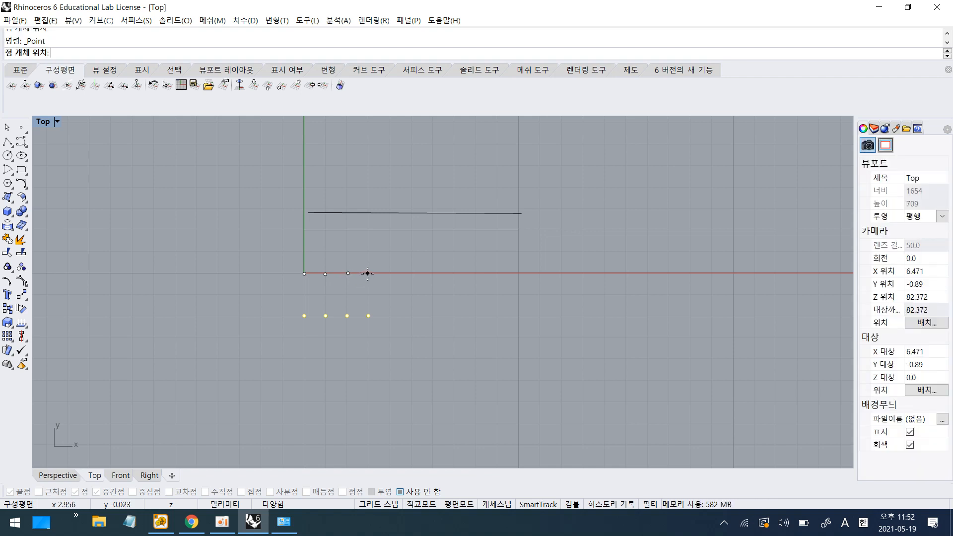
Step: Compare the freehand points and the grid-snapped points closely against the grid intersections
scroll(313, 268, "up", 10)
scroll(388, 322, "down", 5)
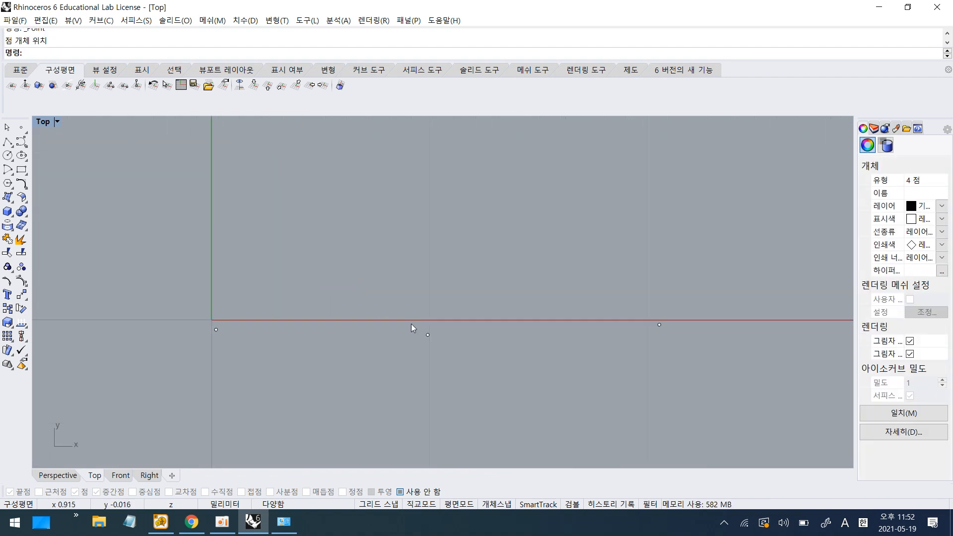
scroll(536, 352, "up", 5)
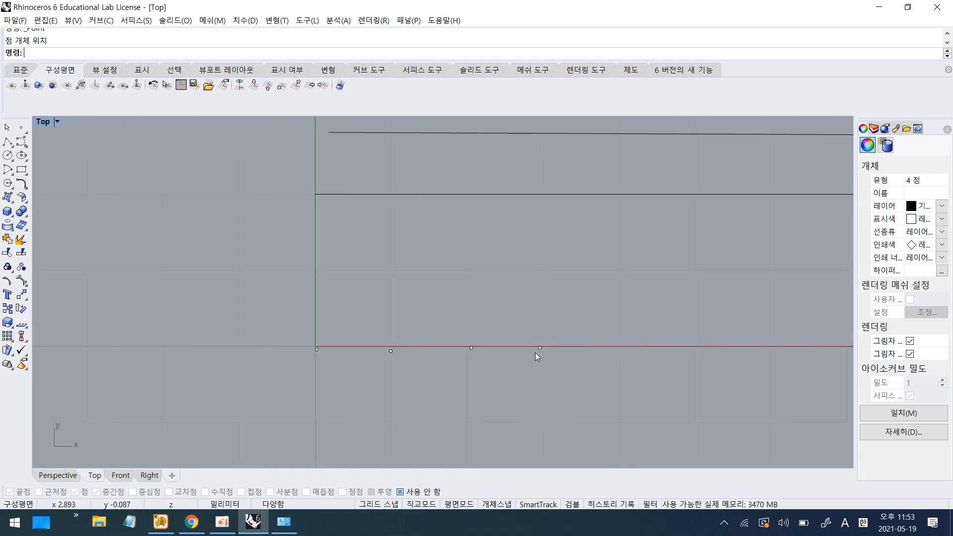
scroll(420, 343, "down", 8)
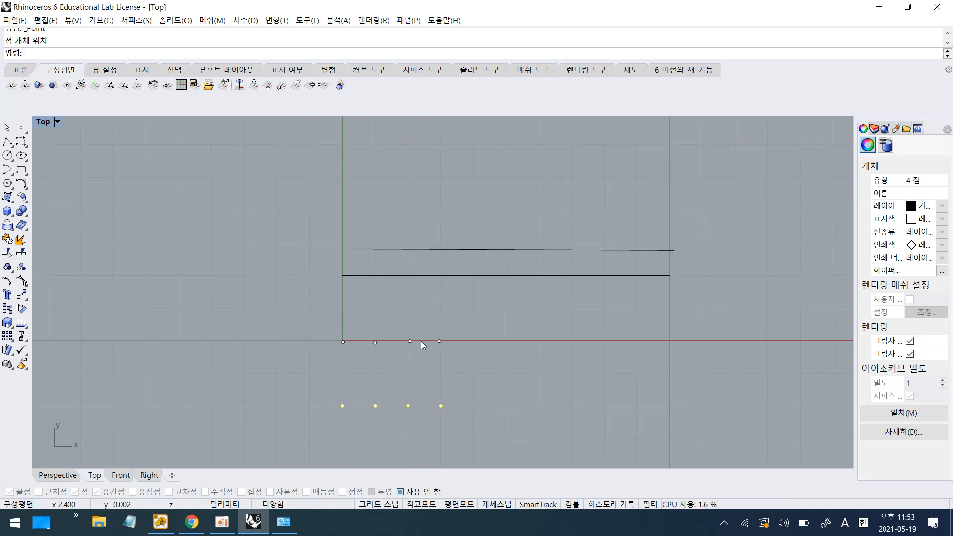
scroll(355, 431, "up", 8)
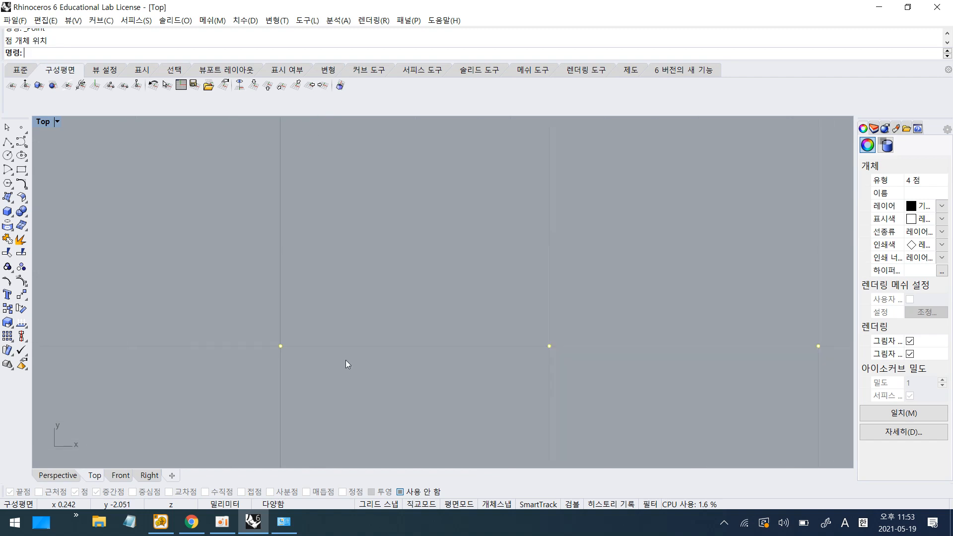
scroll(347, 358, "down", 8)
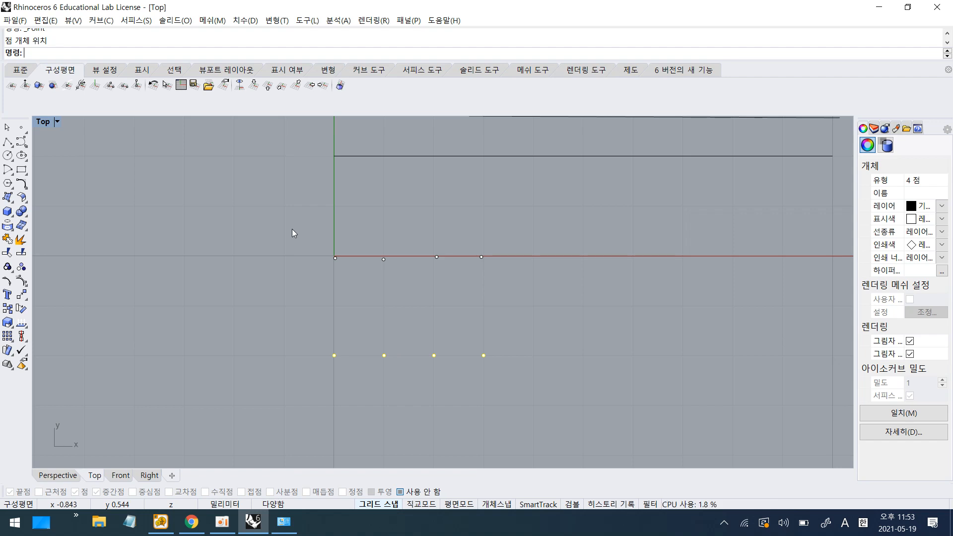
Step: Turn grid snap back on, delete the four freehand points along the X axis, and leave the snapped row deselected
left_click_drag(292, 228, 576, 328)
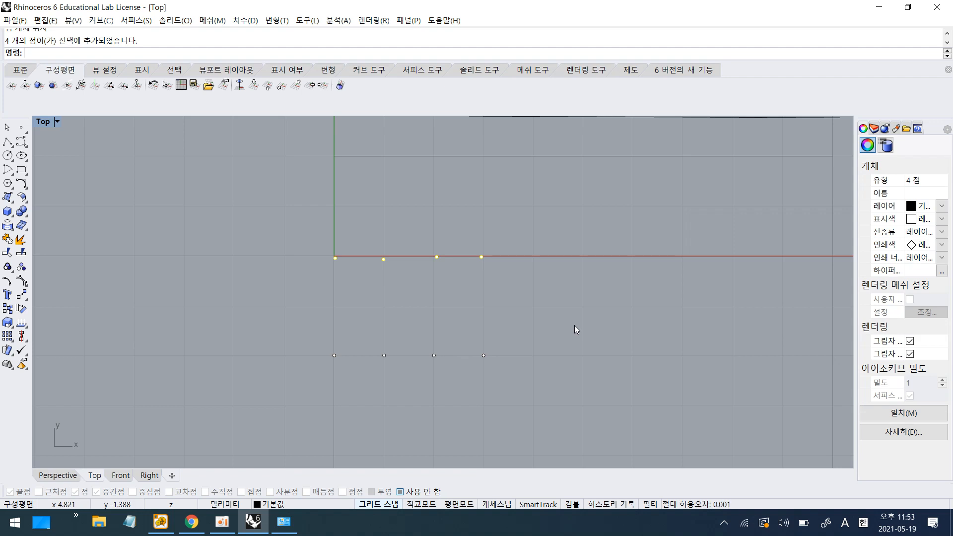
key("Delete")
left_click_drag(300, 286, 634, 447)
right_click_drag(521, 209, 383, 254)
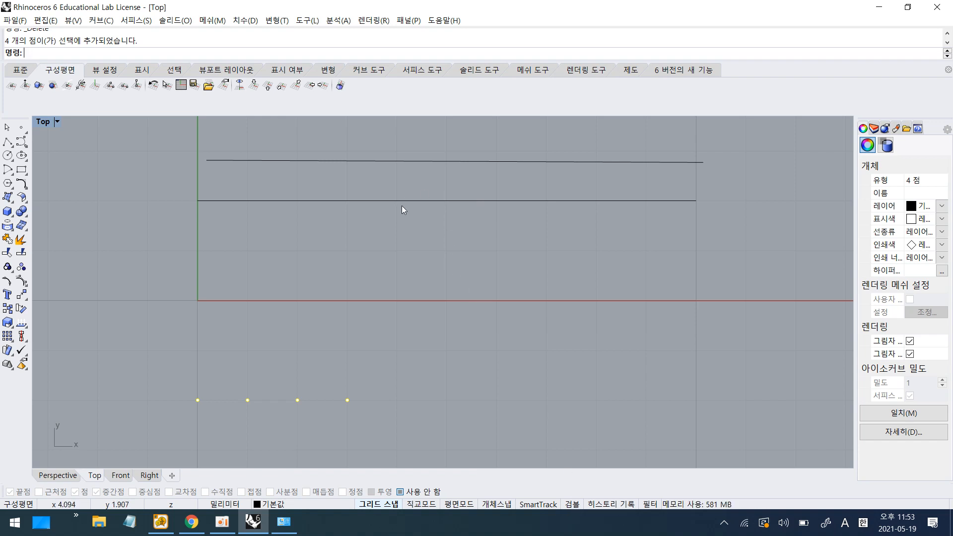
left_click(382, 403)
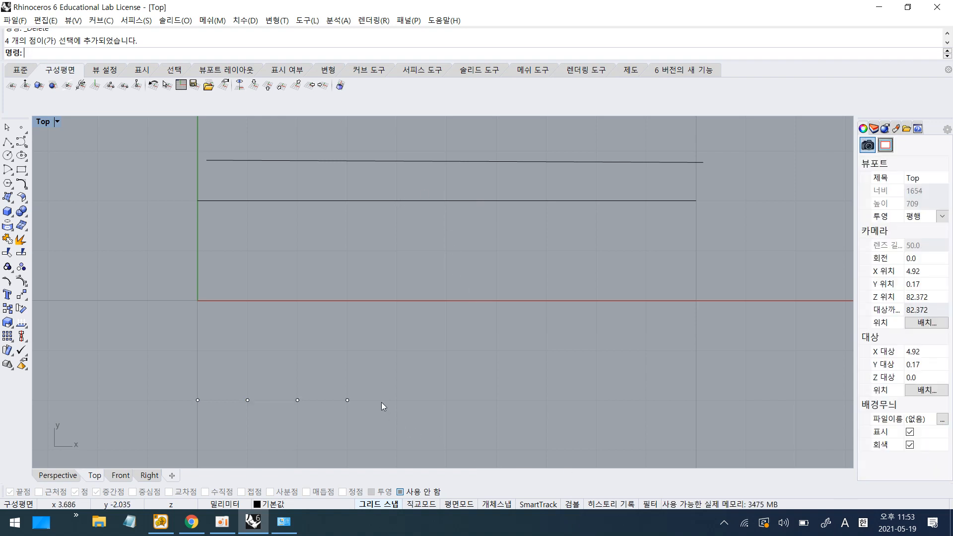
Step: Select the lower 10 mm line, turn on the gumball, and examine its handles at different zoom levels
left_click(347, 400)
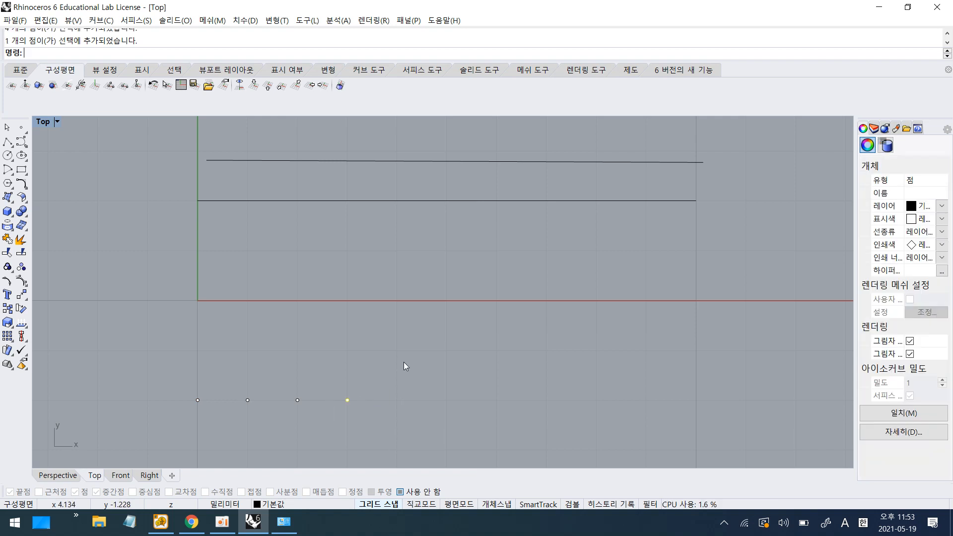
left_click(436, 202)
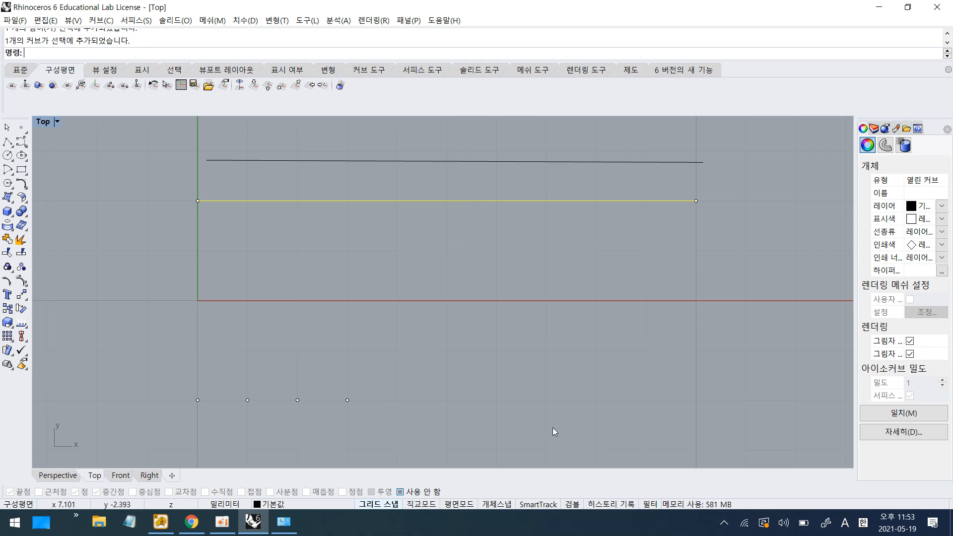
left_click(572, 504)
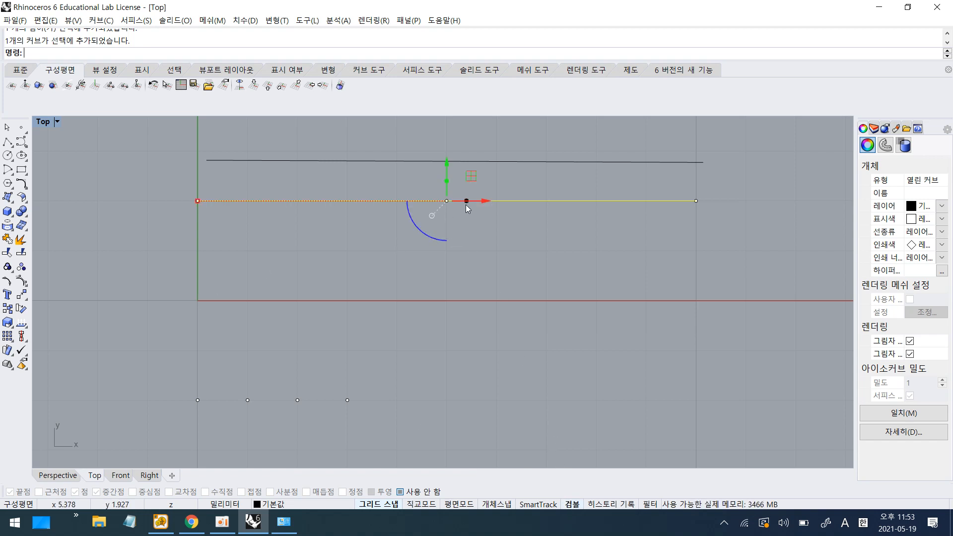
scroll(423, 248, "up", 5)
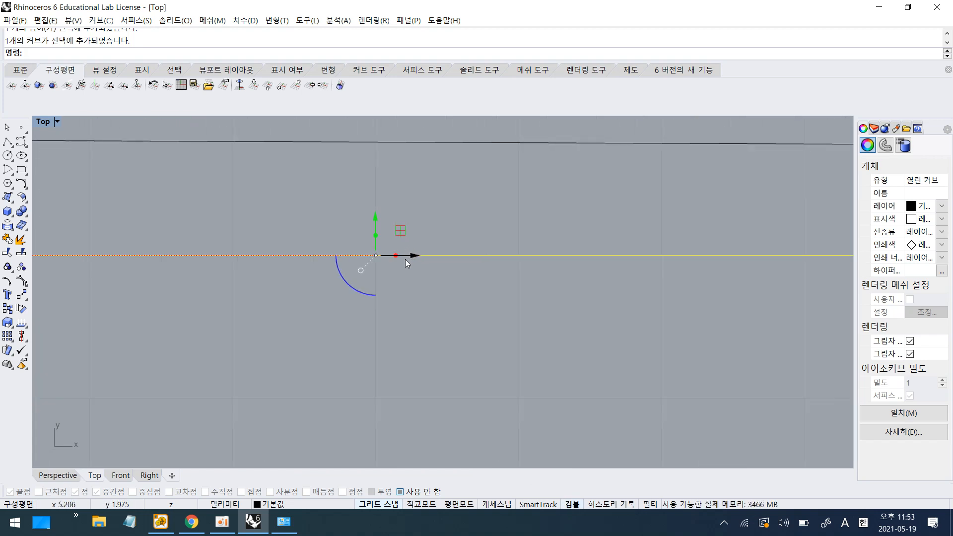
scroll(408, 256, "down", 8)
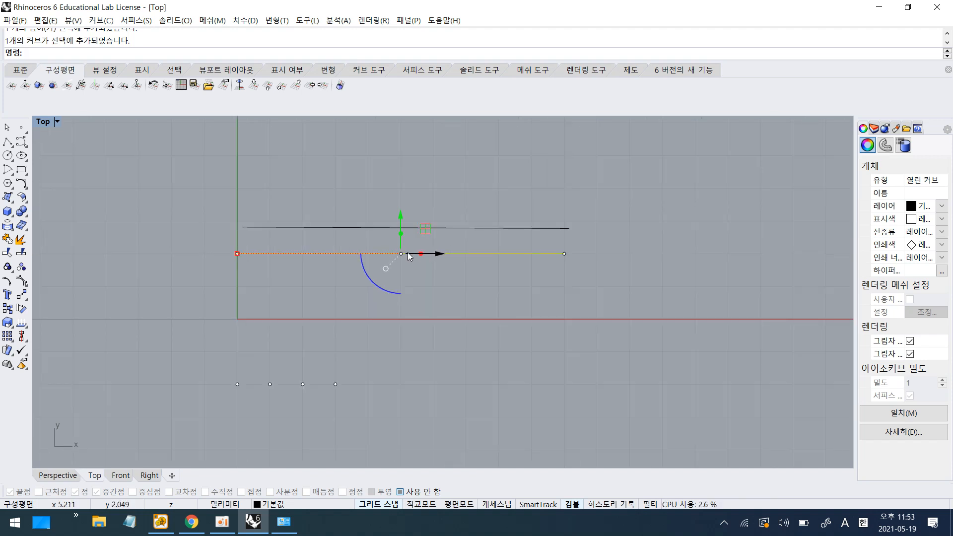
Step: Move the upper line up 2 mm freehand, and shift the lower line 1 mm along positive X with the gumball
left_click_drag(451, 227, 453, 162)
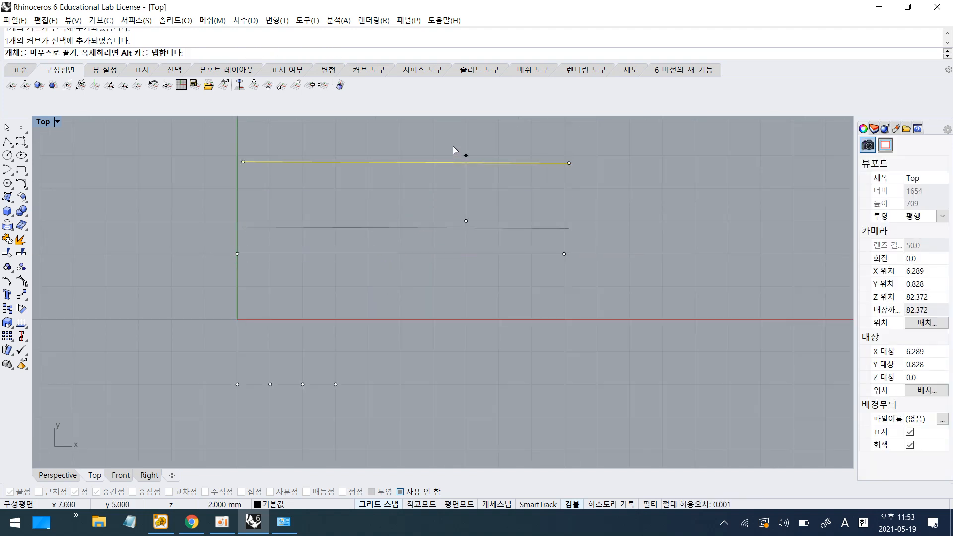
left_click(413, 254)
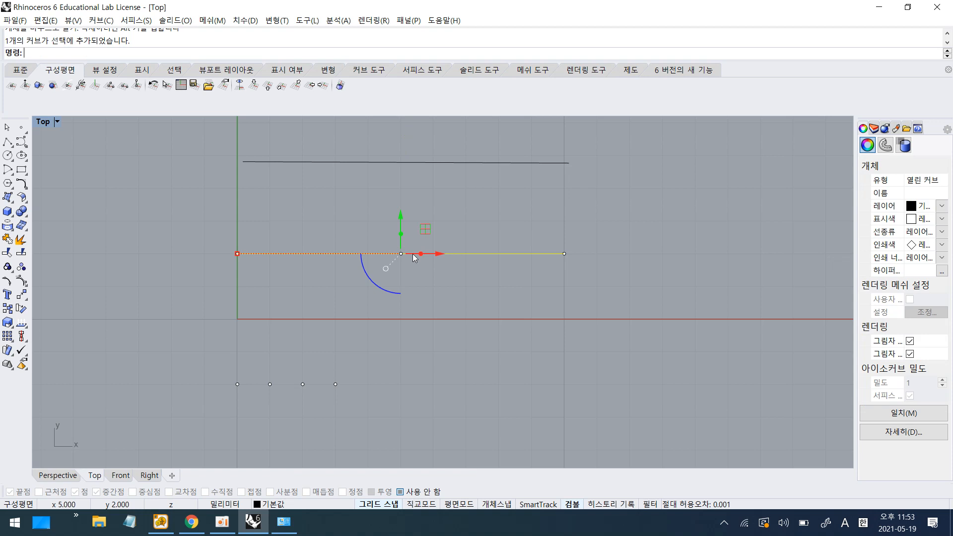
left_click_drag(438, 252, 462, 270)
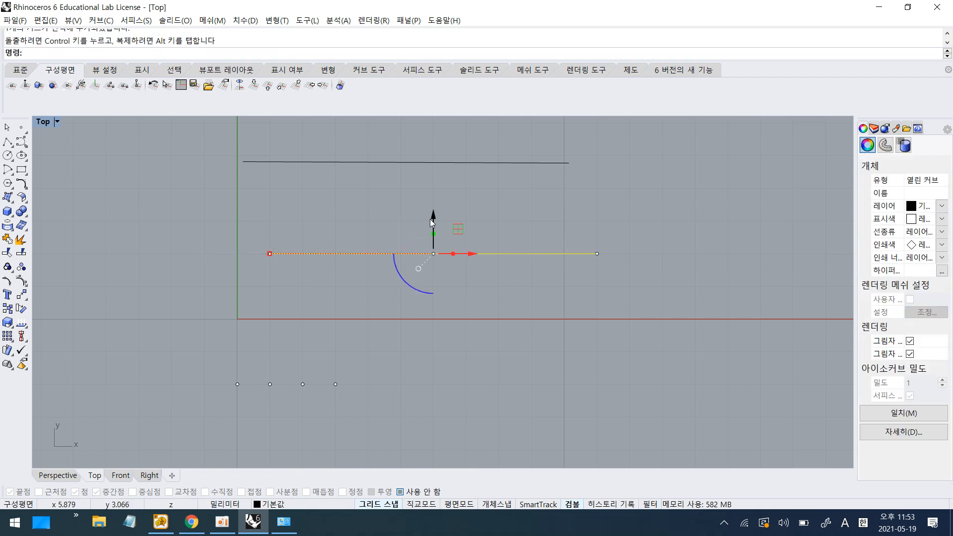
mouse_move(431, 220)
left_mouse_down()
mouse_move(439, 178)
mouse_move(443, 236)
mouse_move(442, 221)
left_mouse_up()
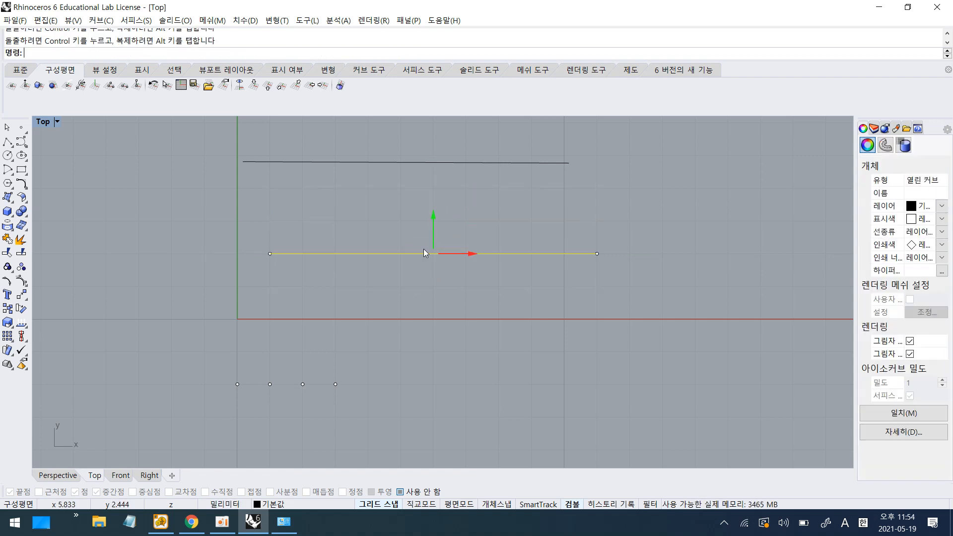
Step: Rotate the lower line a half turn about its midpoint with the gumball
left_click(404, 264)
left_click(397, 254)
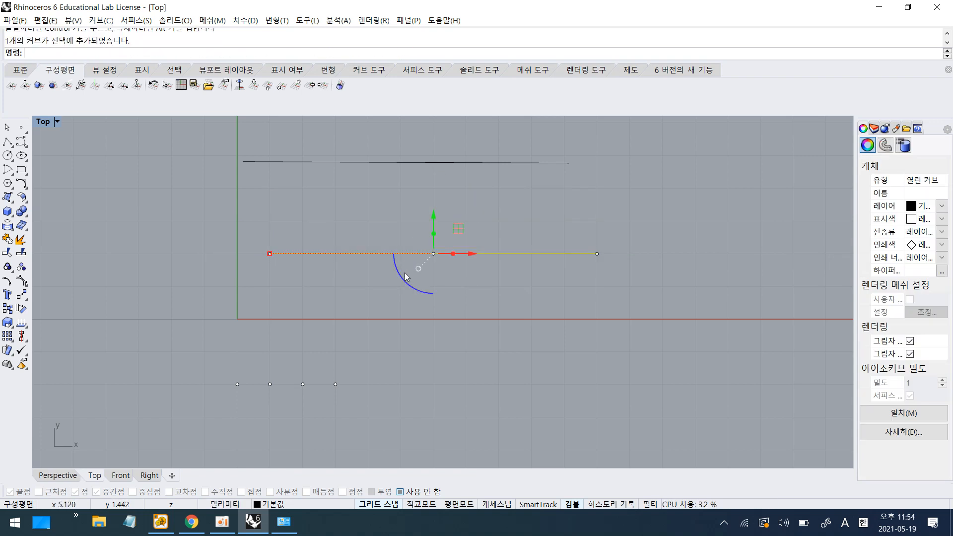
left_click_drag(404, 273, 511, 180)
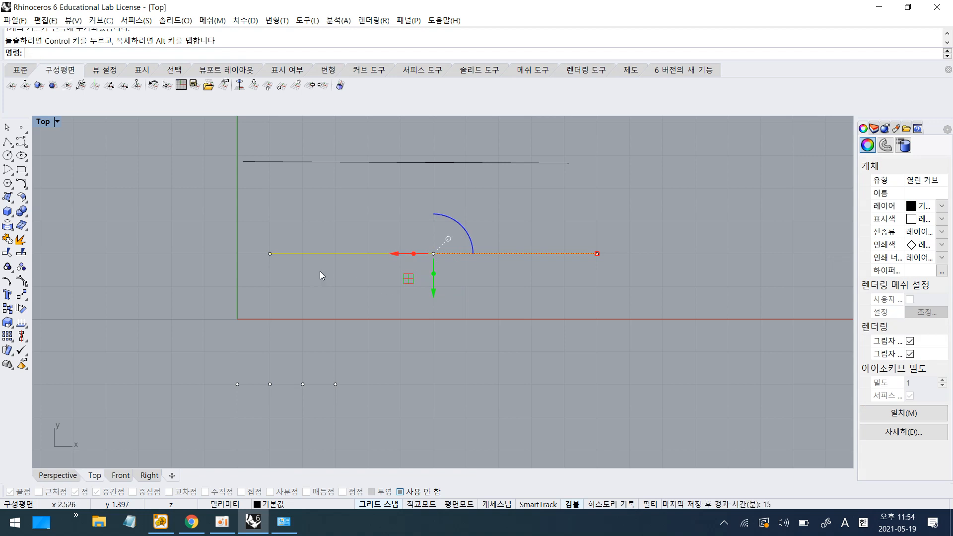
Step: Draw a 6 by 2 mm rectangle across the X axis from (1, 1) to (7, -1)
left_click(21, 169)
left_click(270, 287)
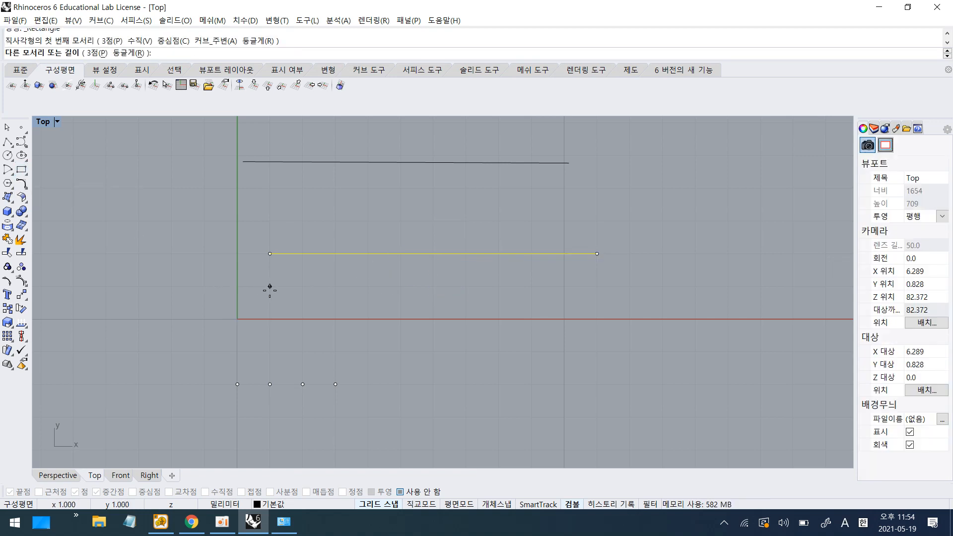
left_click(466, 352)
Step: Try the gumball's scale handles on the rectangle's height and width, and leave it deselected
left_click(386, 349)
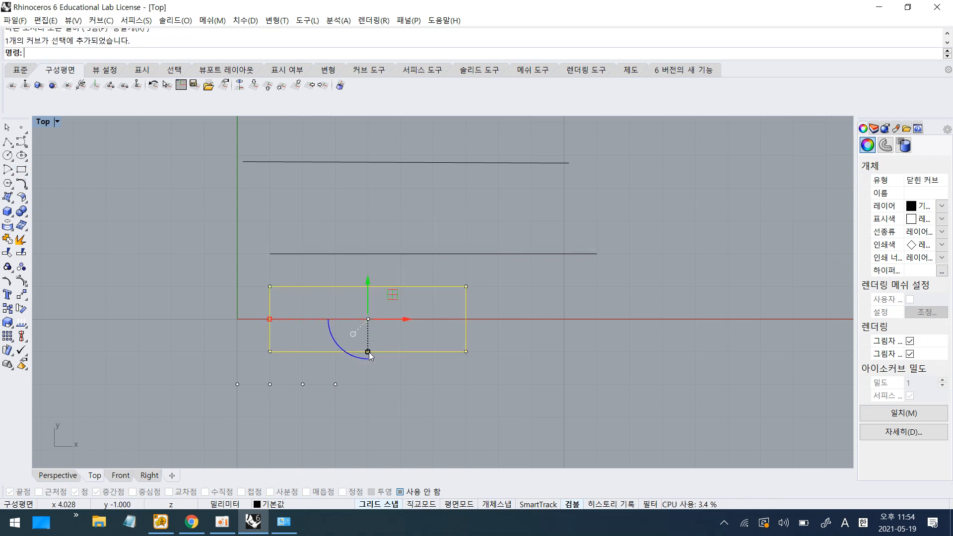
mouse_move(368, 351)
left_mouse_down()
mouse_move(365, 416)
mouse_move(364, 353)
left_mouse_up()
left_click(290, 333)
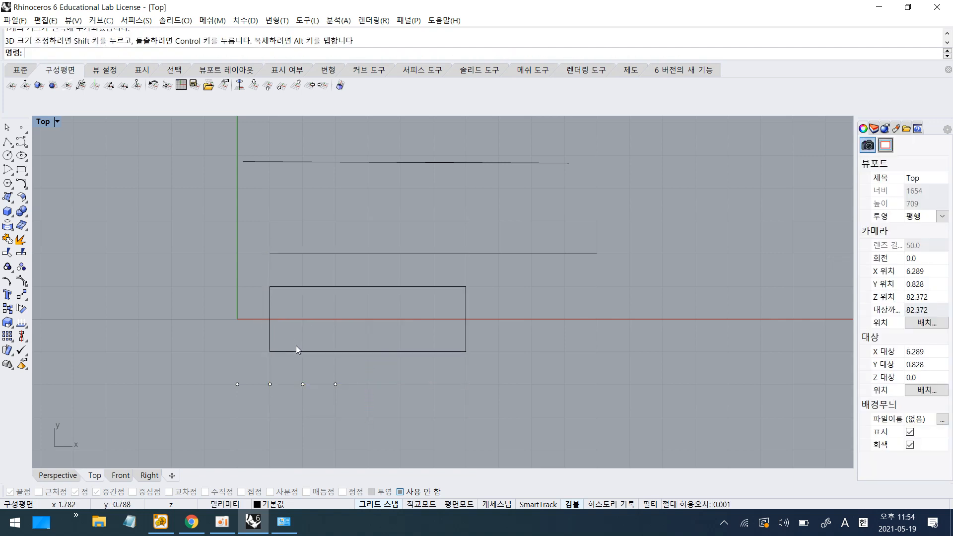
left_click(272, 332)
mouse_move(270, 320)
left_mouse_down()
mouse_move(191, 309)
mouse_move(340, 336)
mouse_move(271, 319)
left_mouse_up()
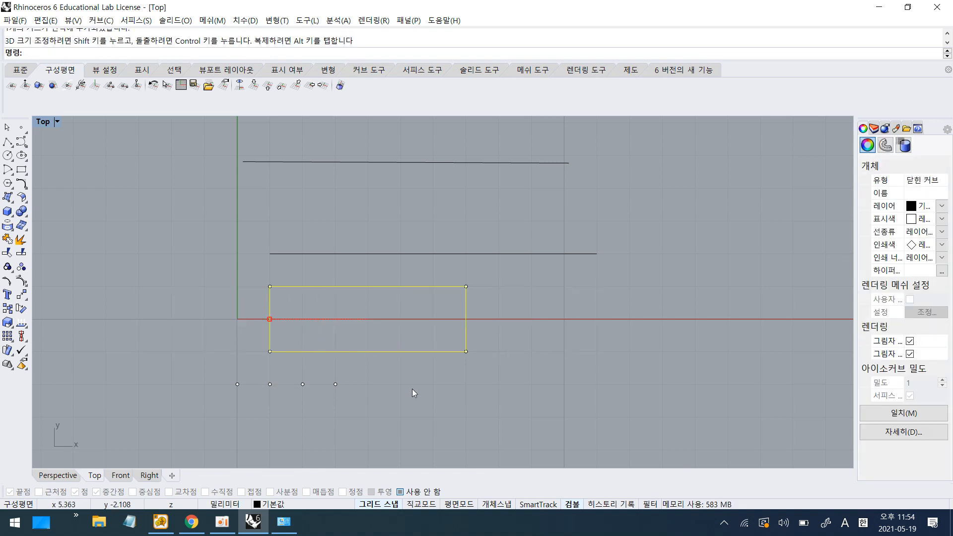
key("Escape")
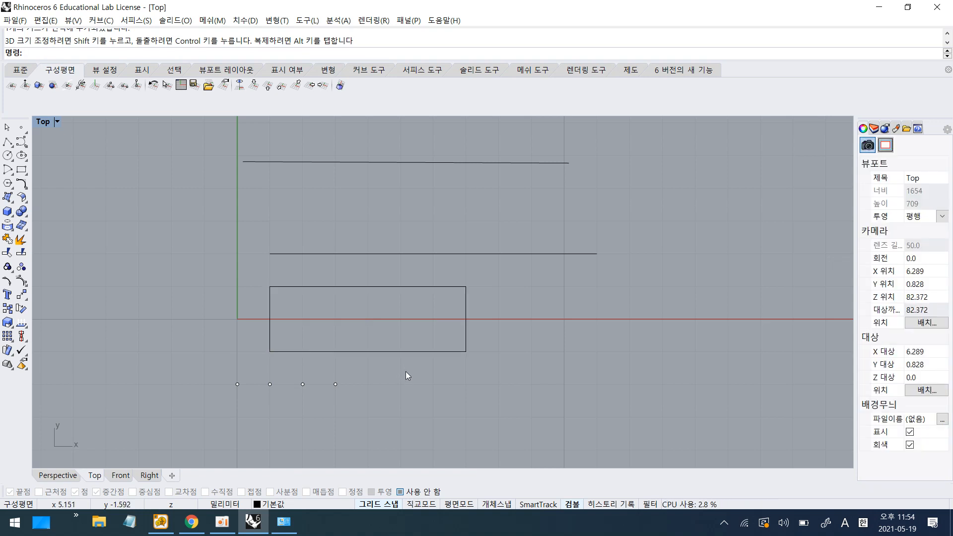
Step: Move the lower line back 1 mm along X to the Y axis, and then move it exactly 5 mm along positive X
left_click(426, 253)
left_click_drag(472, 254, 430, 253)
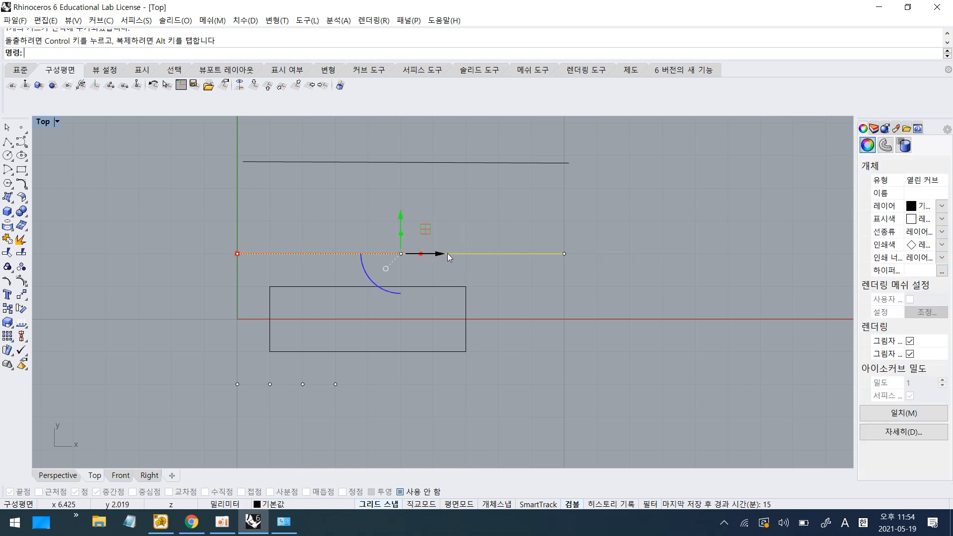
left_click(440, 253)
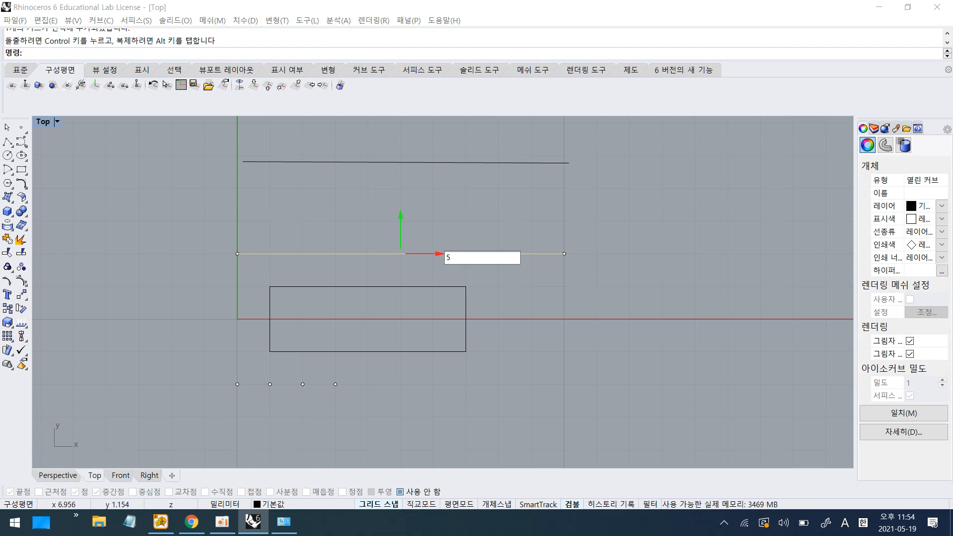
key("Return")
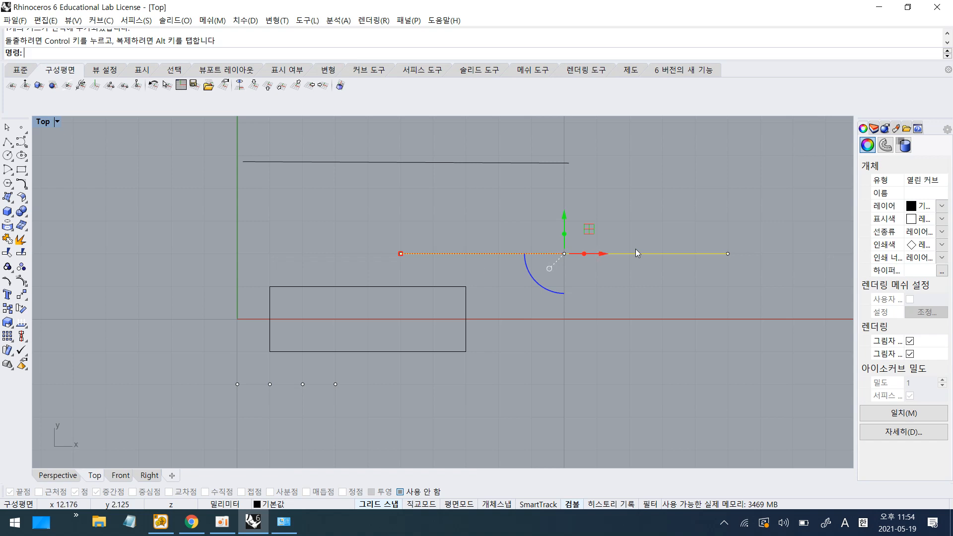
Step: Move the lower line by an exact -5 mm along X with the gumball and deselect it
left_click(603, 252)
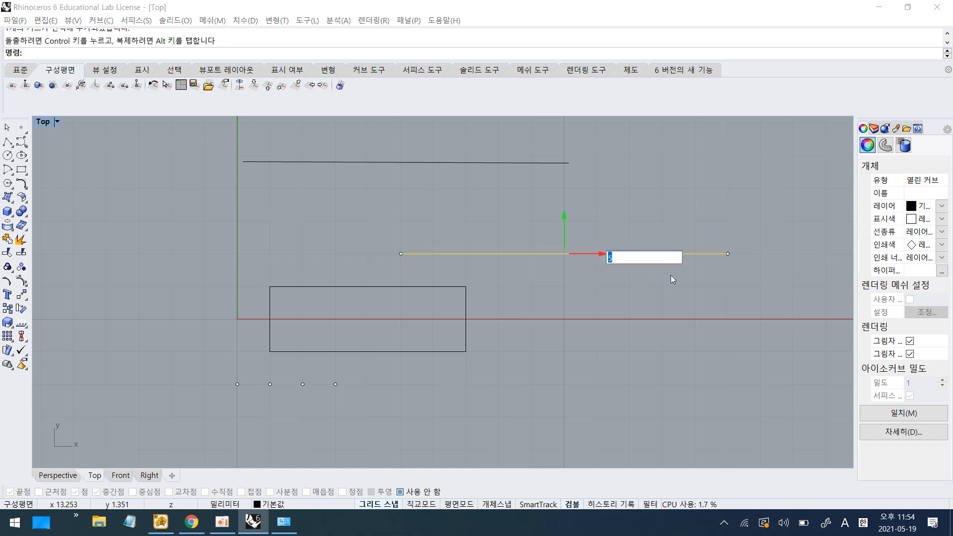
type("-5")
key("Return")
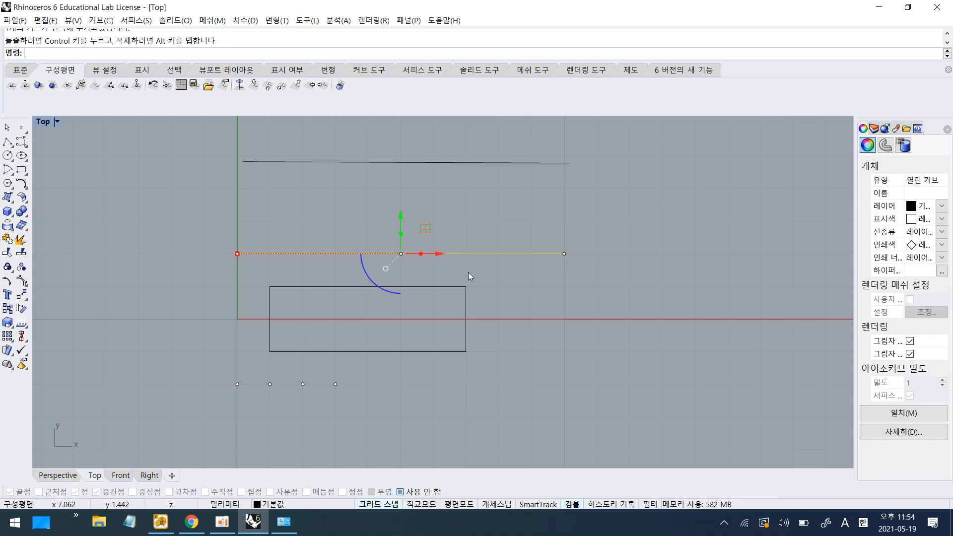
left_click(488, 275)
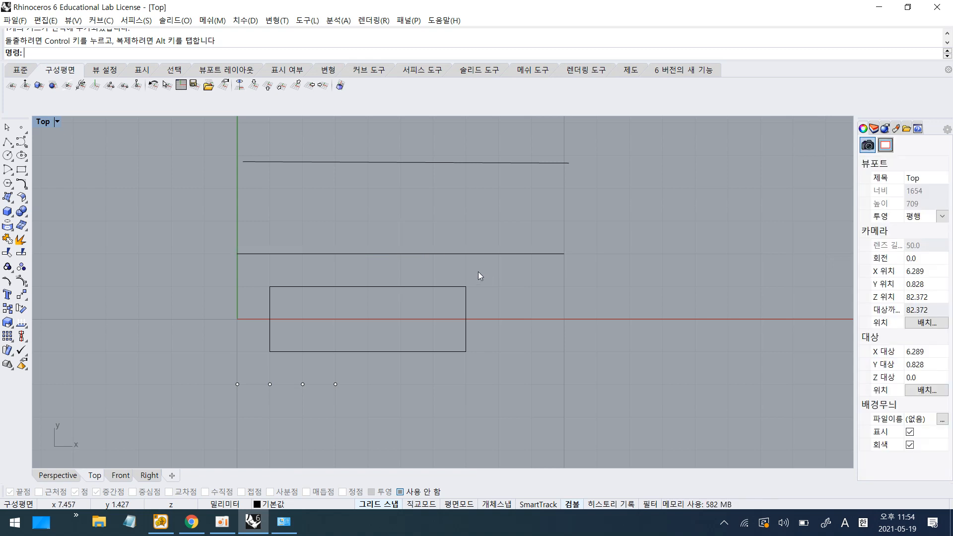
Step: Copy the lower line exactly 11 mm along positive X with the gumball and deselect the copy
left_click(427, 254)
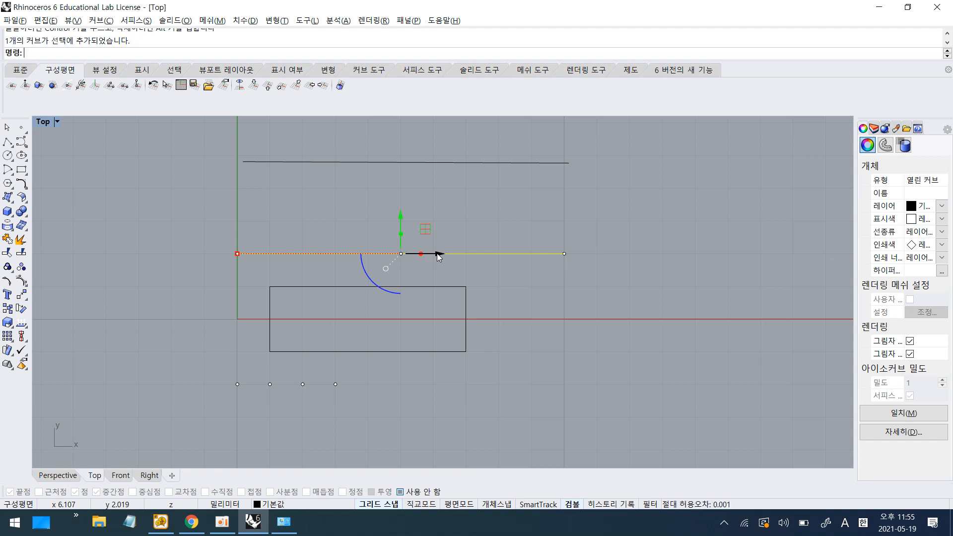
left_click(437, 253)
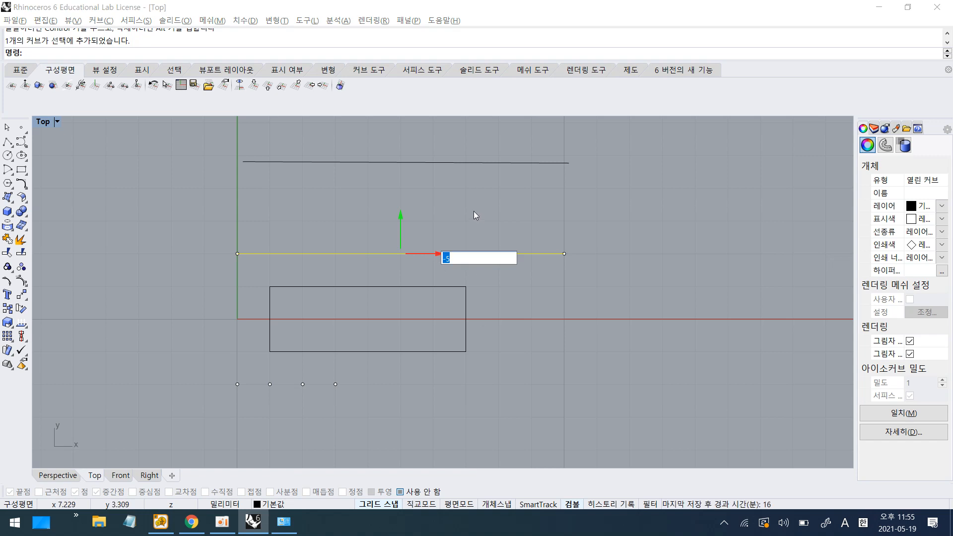
type("10")
key("BackSpace")
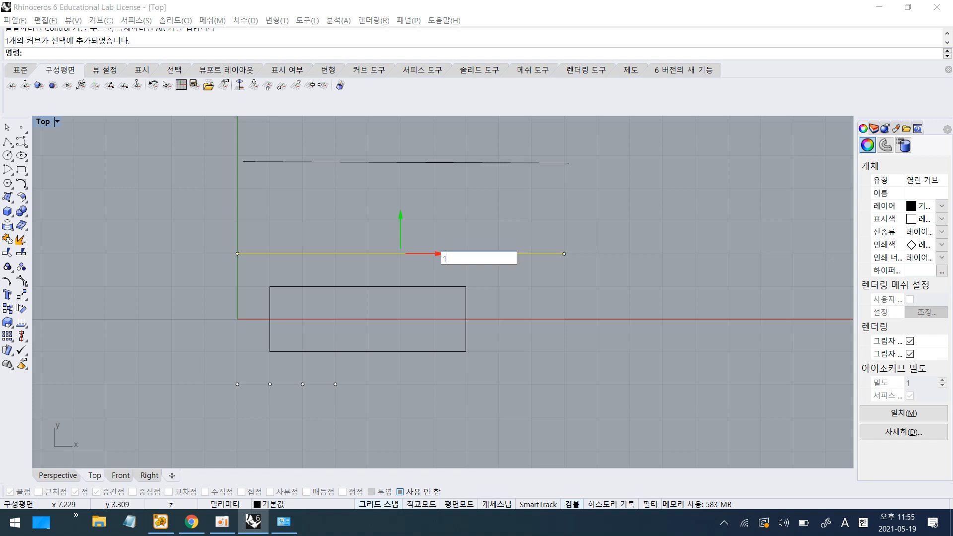
type("11")
key("BackSpace")
key("BackSpace")
key("BackSpace")
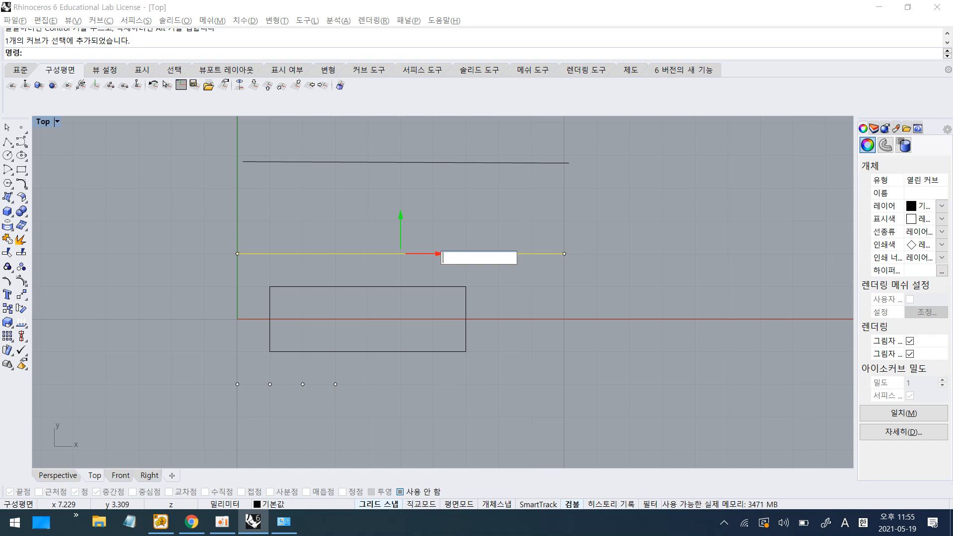
type("11")
key("Return")
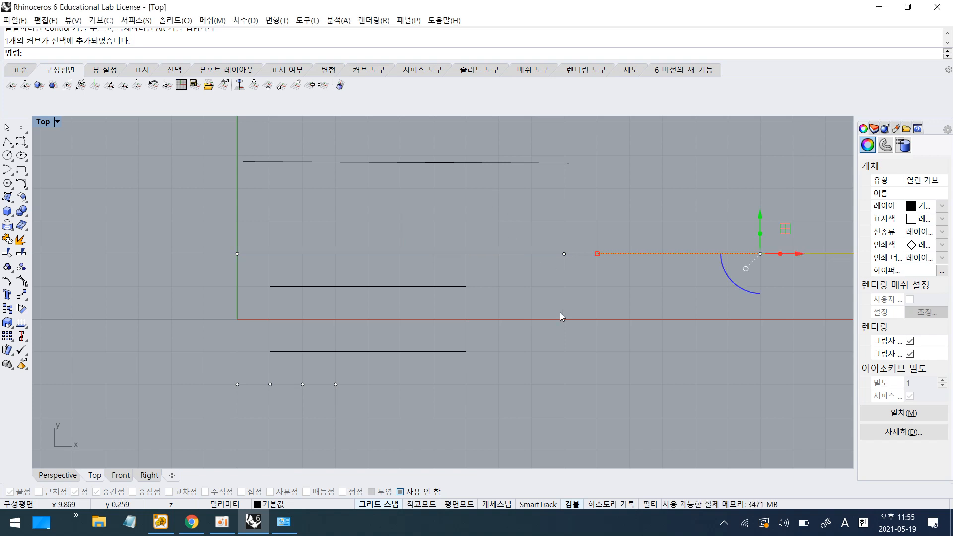
left_click(571, 302)
Step: Copy the lower line that starts at the Y axis 2 mm along positive Y with the gumball
scroll(598, 290, "down", 3)
right_click_drag(597, 290, 444, 271)
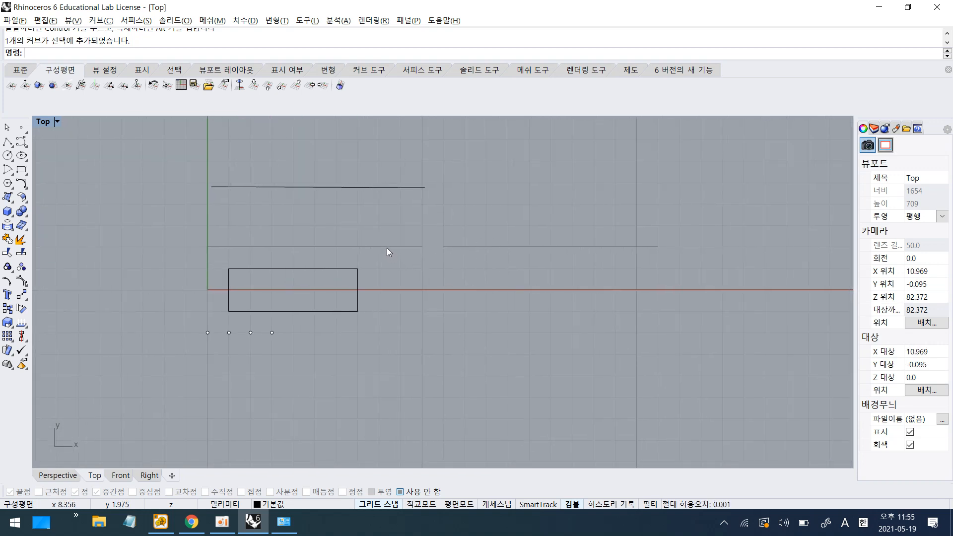
left_click(351, 245)
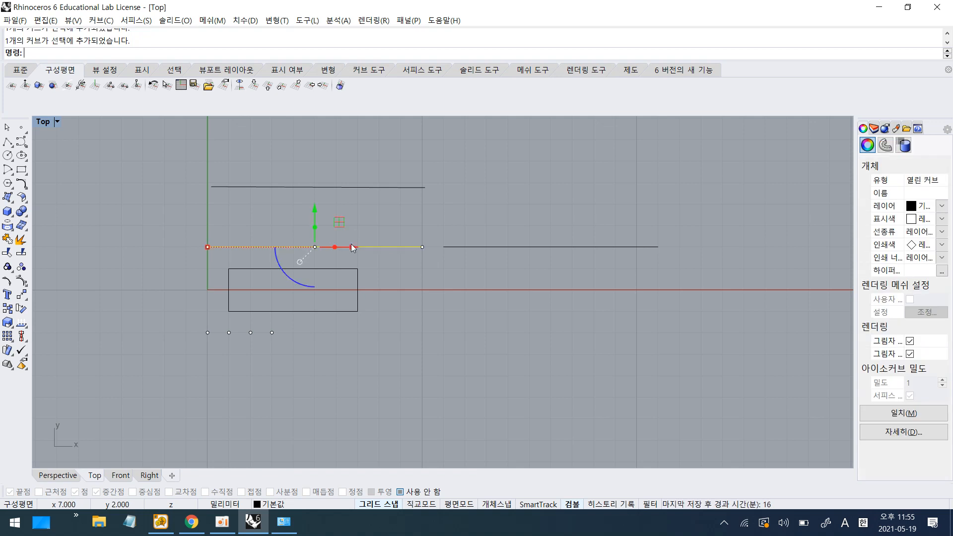
left_click(316, 208)
type("2")
key("Return")
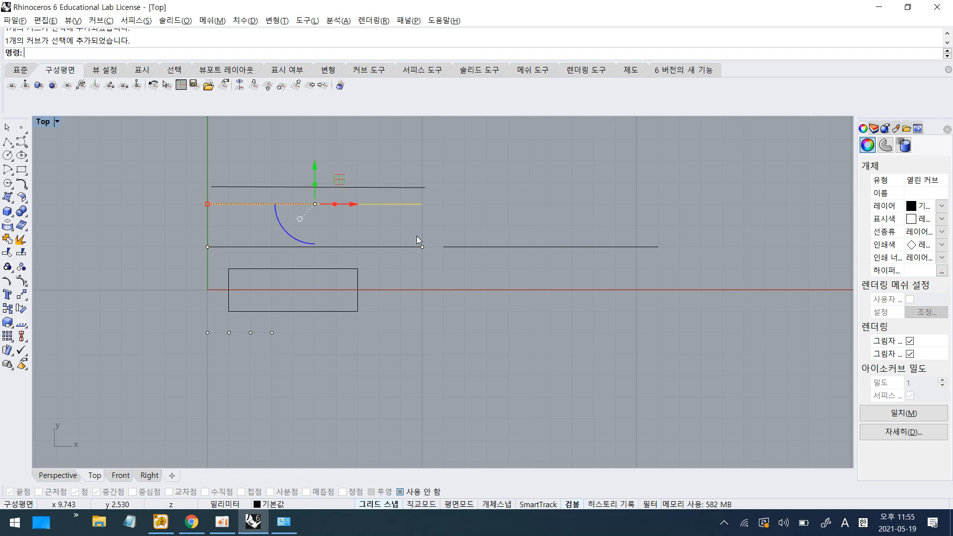
left_click(484, 202)
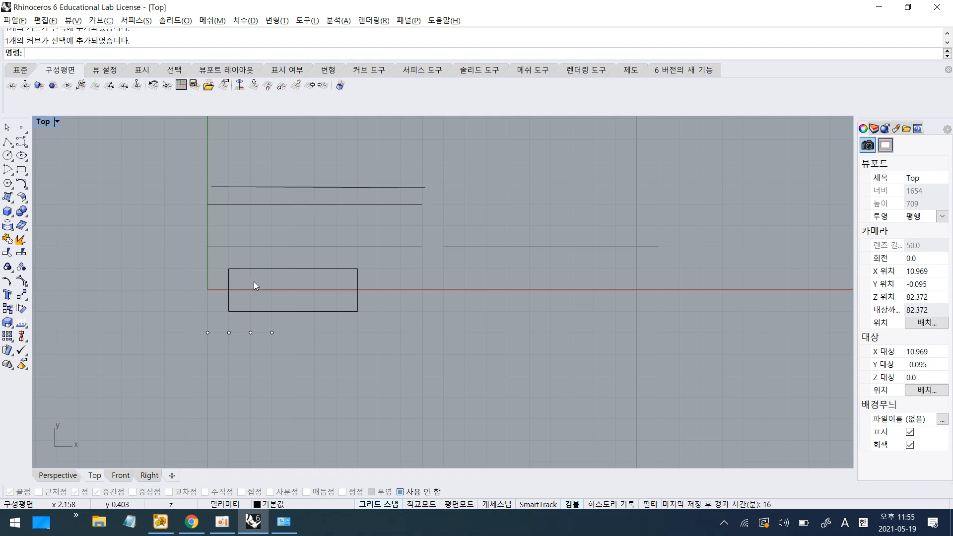
Step: Copy the rectangle 7 mm along positive X with the gumball and deselect the copy
left_click(262, 268)
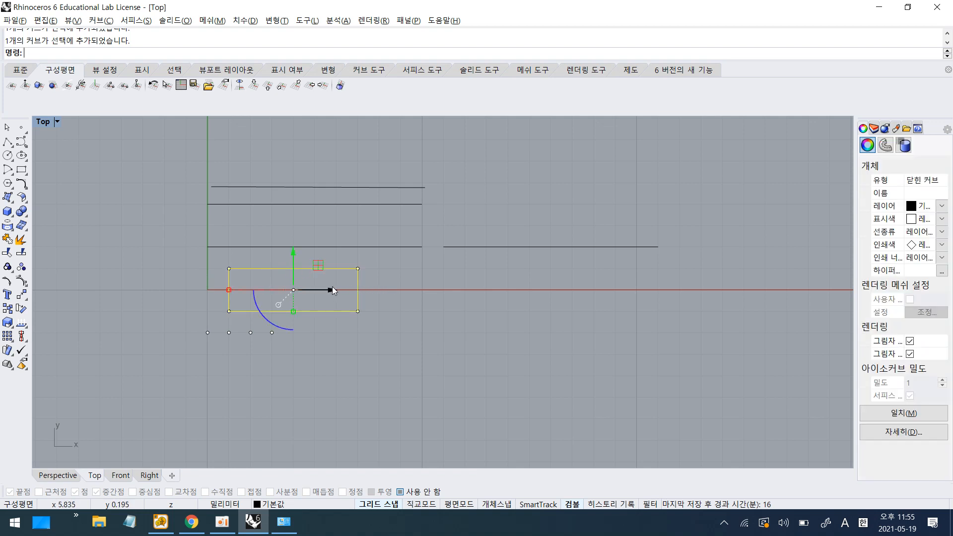
left_click(332, 289)
type("7")
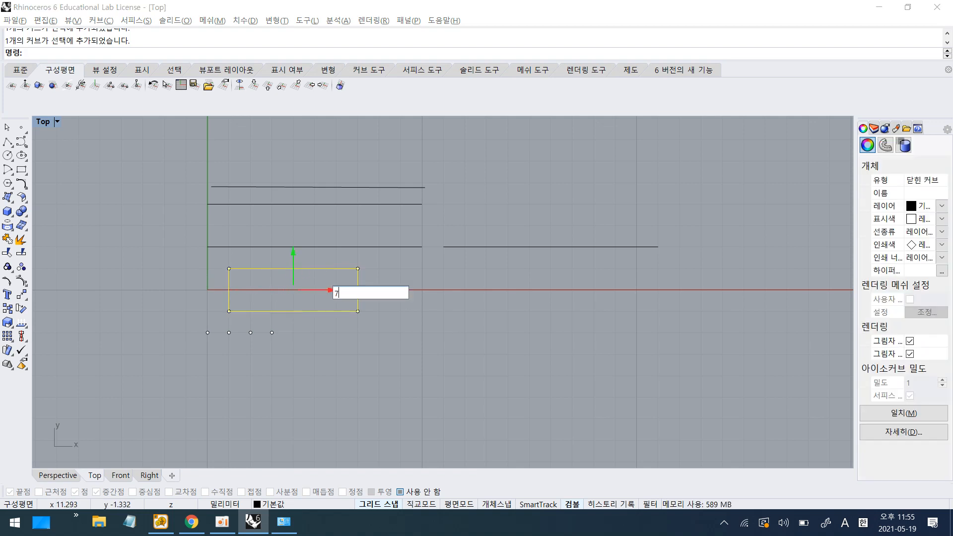
key("Return")
left_click(498, 357)
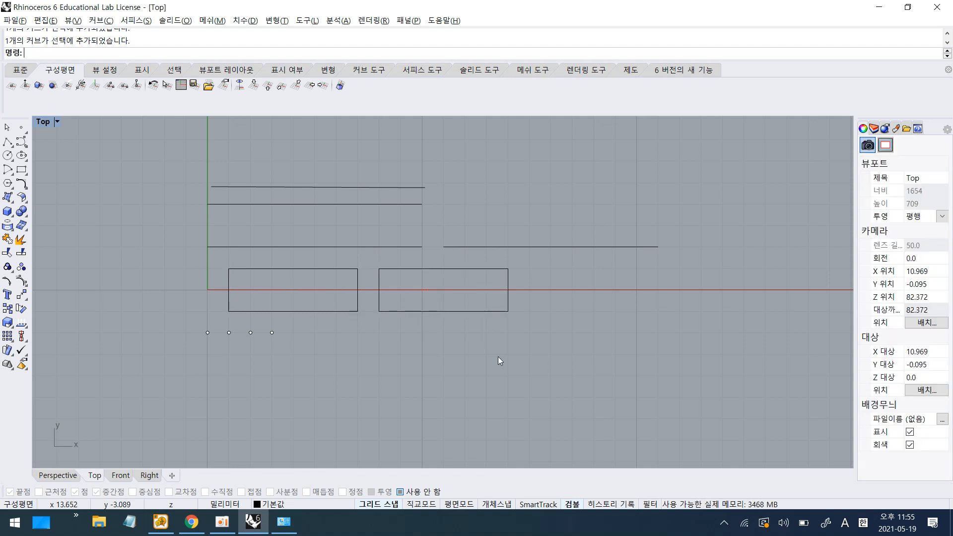
Step: Copy the original rectangle 15 mm along positive X with the gumball and deselect the copy
left_click(348, 312)
left_click(329, 291)
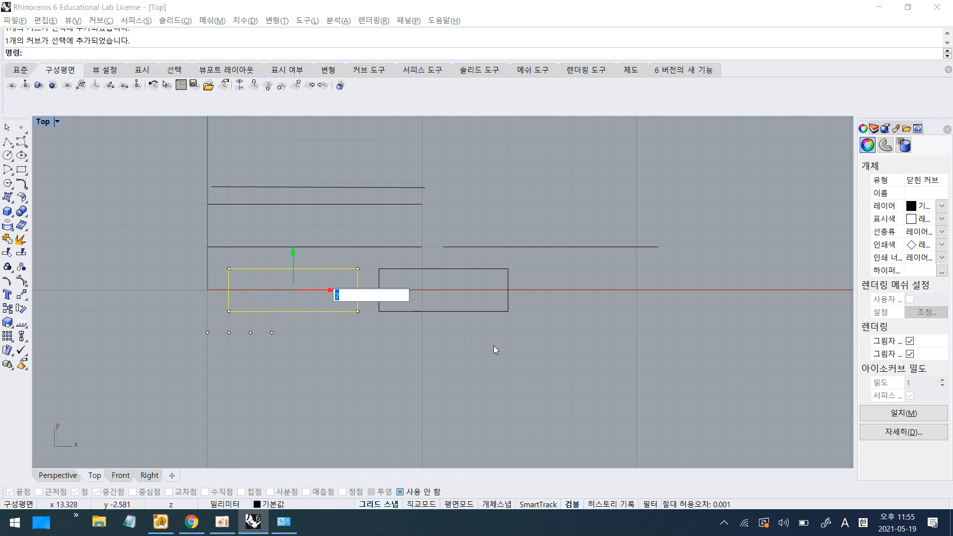
type("15")
key("Return")
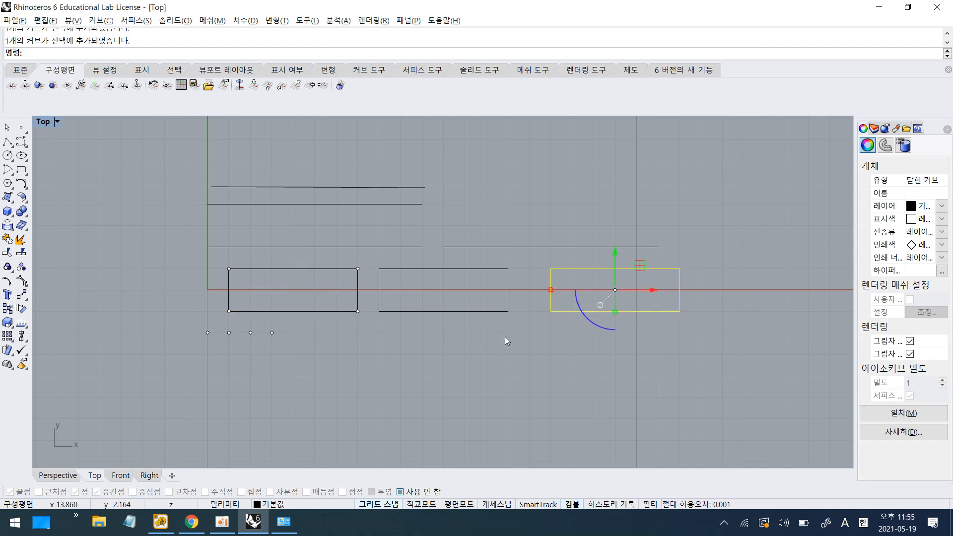
left_click(442, 351)
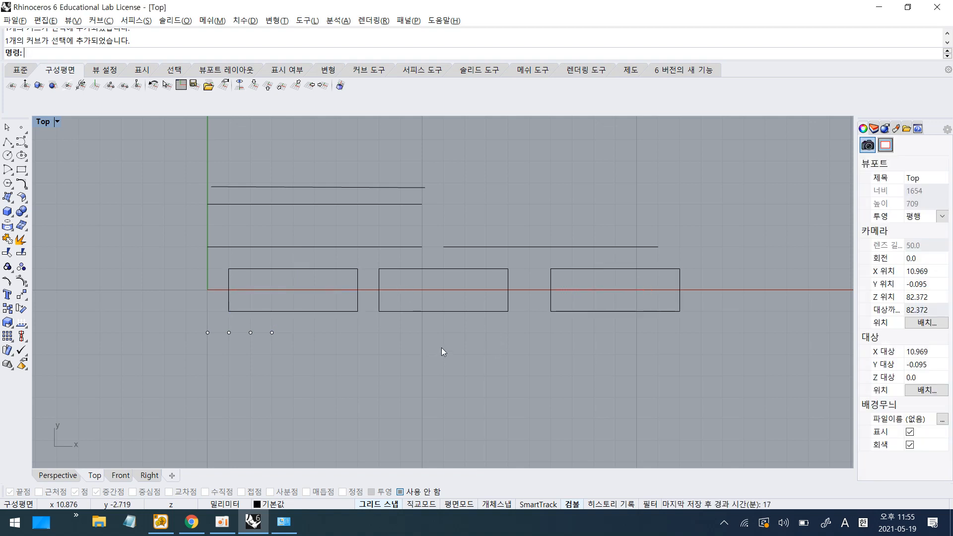
Step: Copy the original rectangle 4 mm down along Y freehand with the gumball's Y arrow, and keep the copy selected
left_click(304, 311)
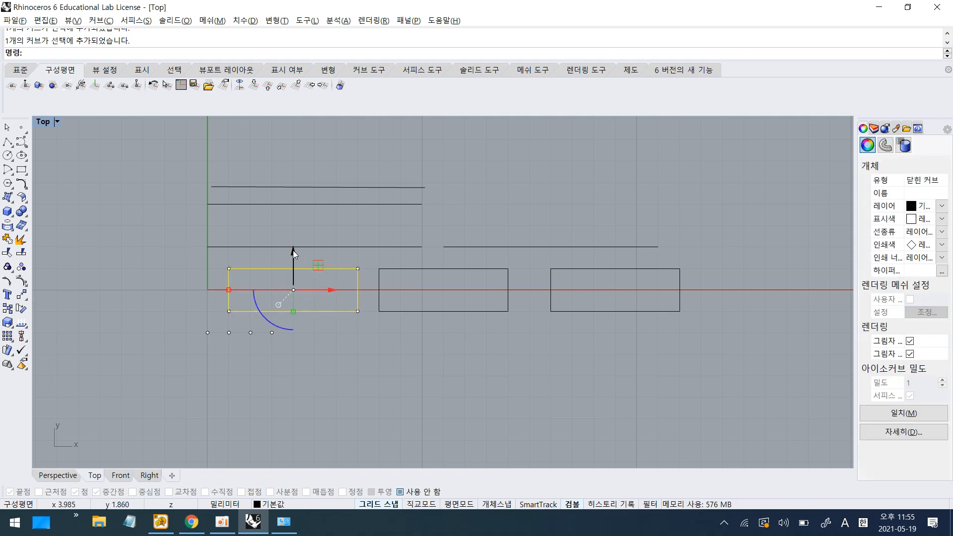
left_click_drag(293, 250, 293, 348)
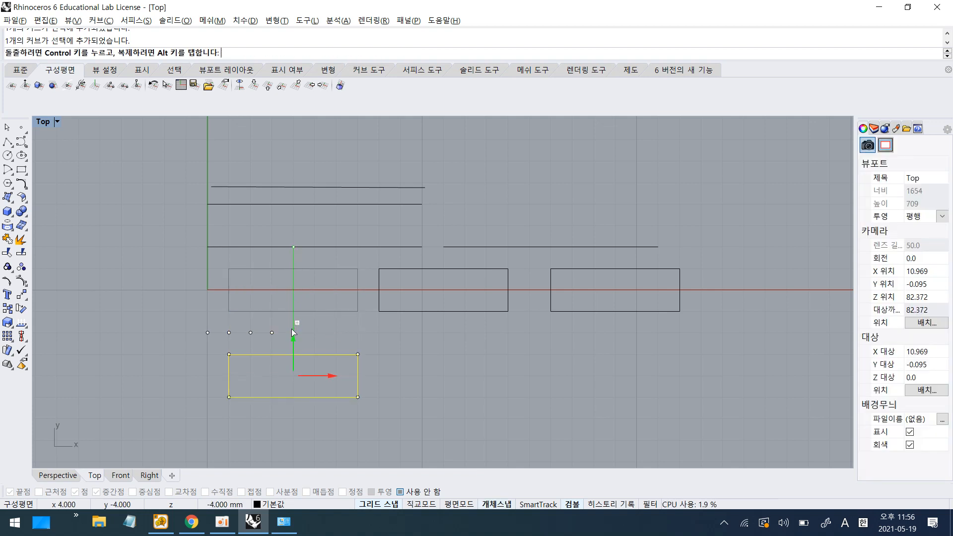
left_click(368, 351)
left_click(321, 354)
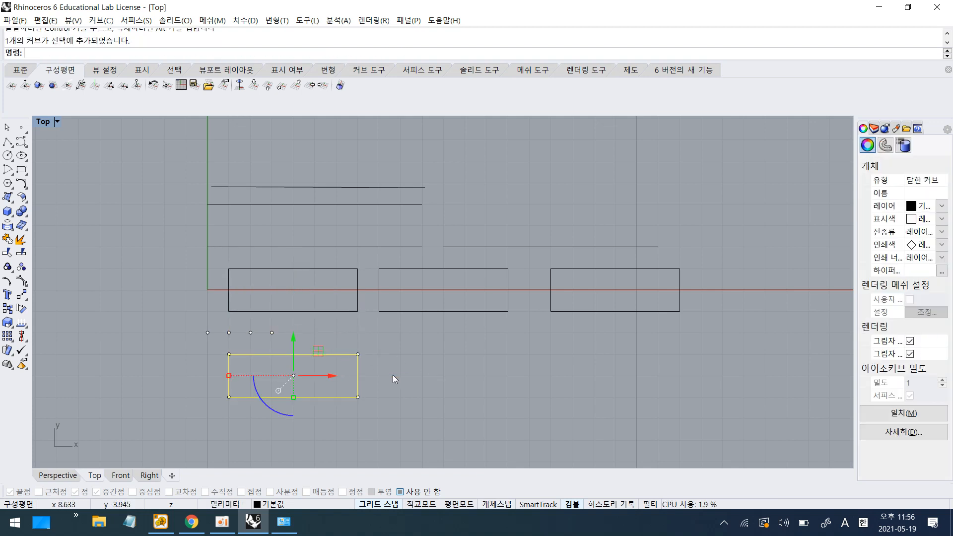
Step: Copy the lower line that starts at the Y axis about 1 mm up along Y with the gumball and deselect the copy
left_click(392, 362)
left_click(338, 246)
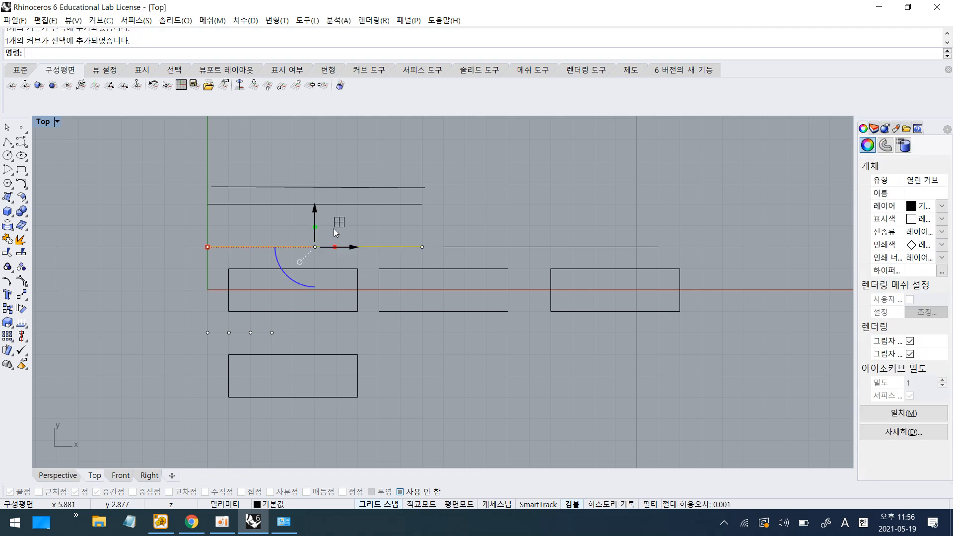
left_click_drag(314, 212, 310, 185)
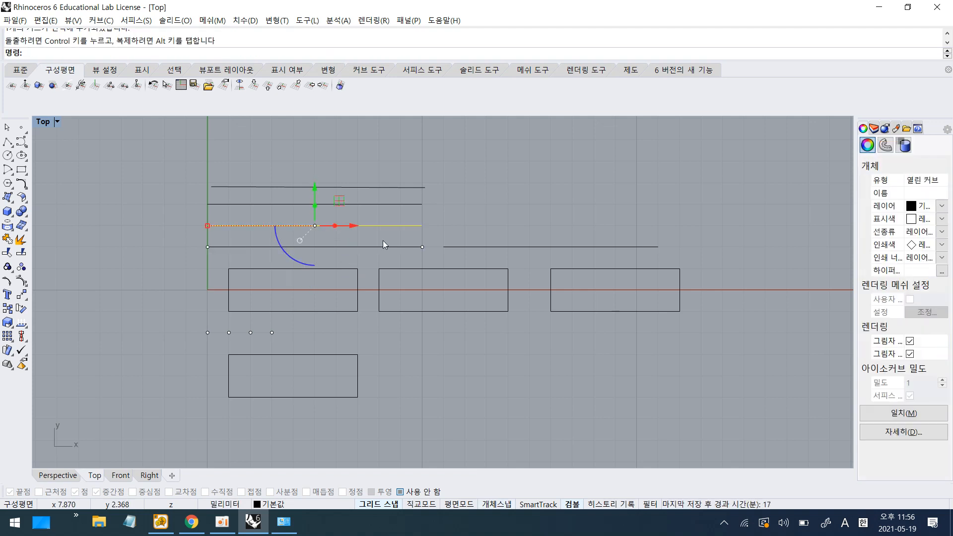
left_click(465, 216)
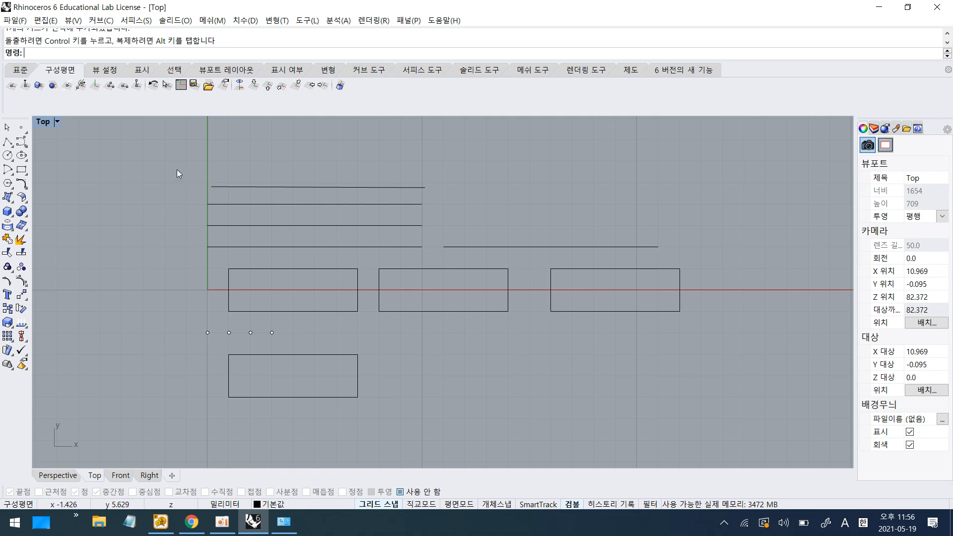
Step: Delete all the lines, rectangles and points in the Top viewport together
left_click_drag(151, 158, 696, 421)
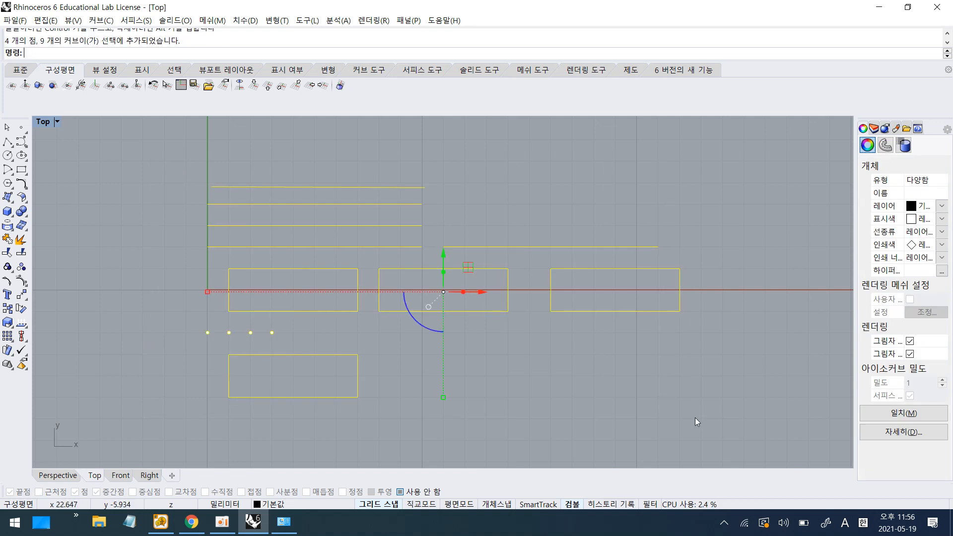
key("Delete")
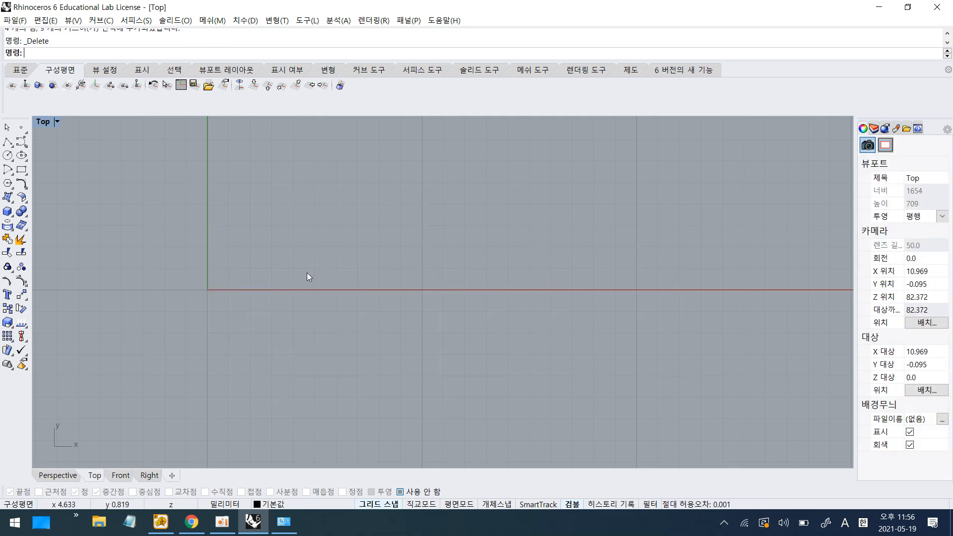
scroll(263, 271, "down", 5)
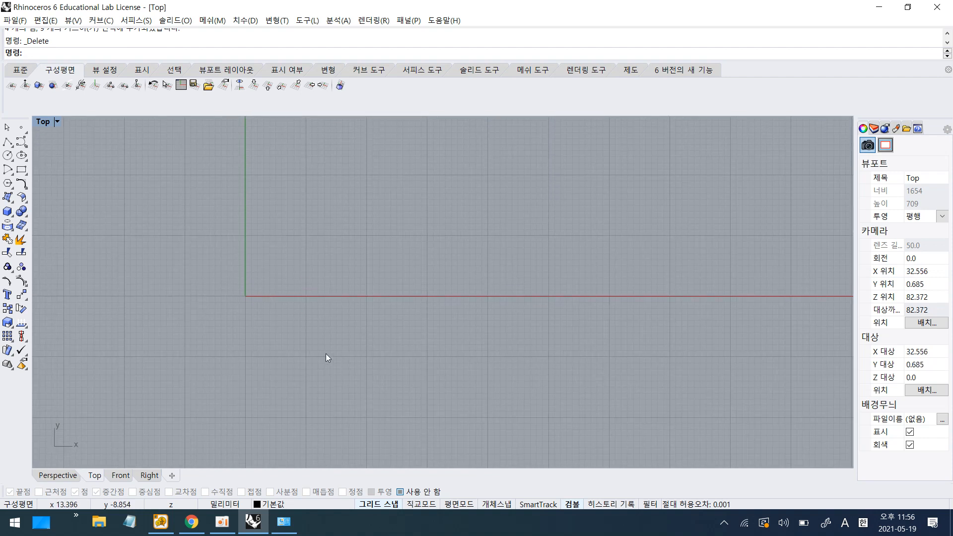